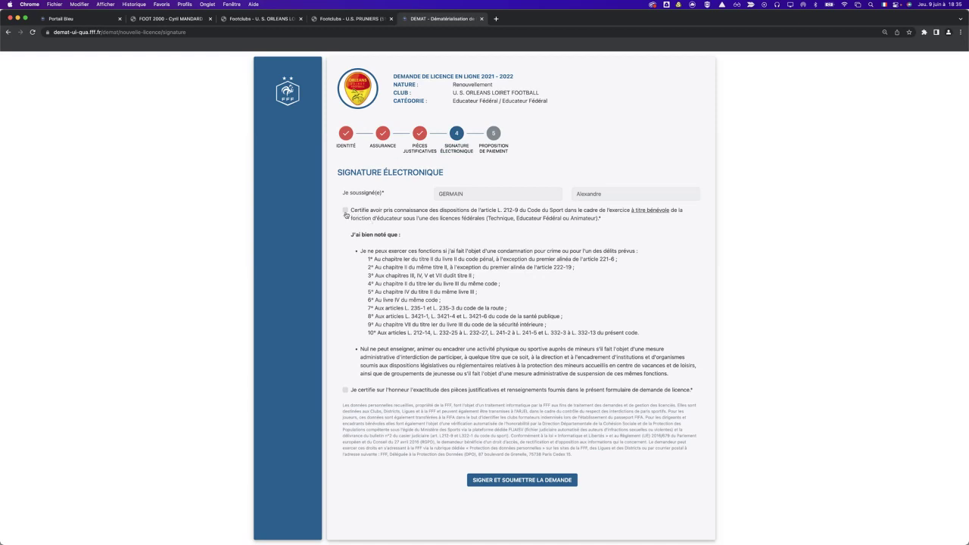
- Tick both certification statements, sign and submit the renewal, and continue to the 50 € payment proposal
click(345, 211)
click(346, 210)
click(346, 210)
click(385, 393)
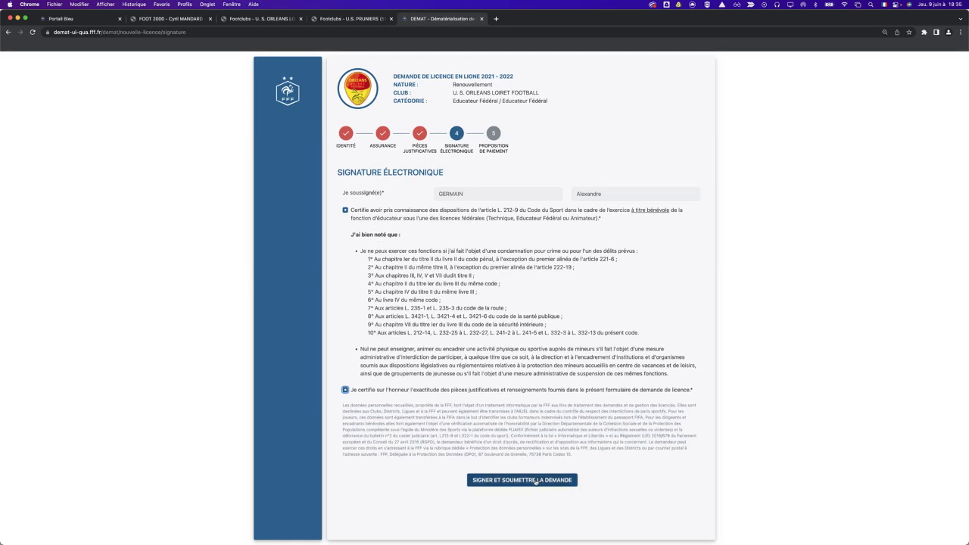
click(534, 480)
click(493, 215)
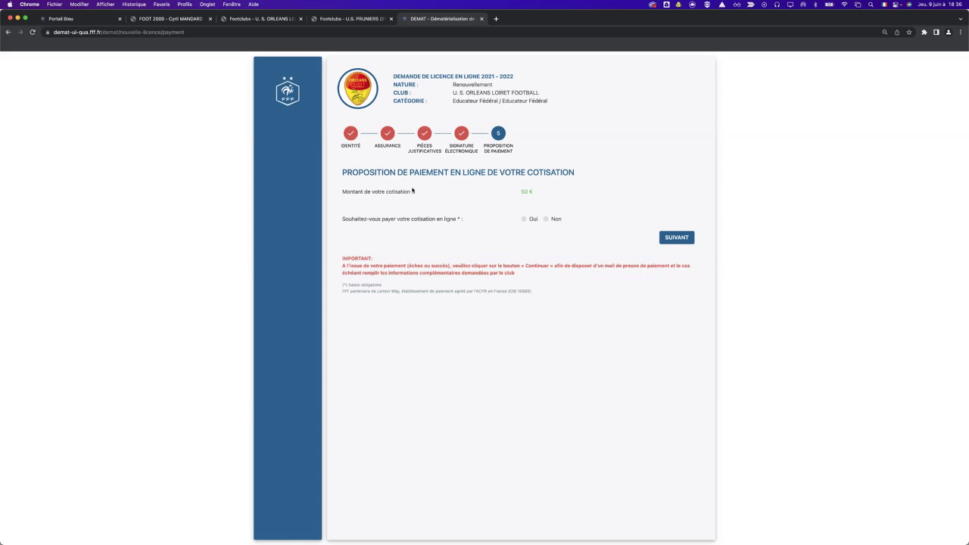
- Decline paying the fee online, finish on the MERCI confirmation page, and close the Démat tab
click(548, 220)
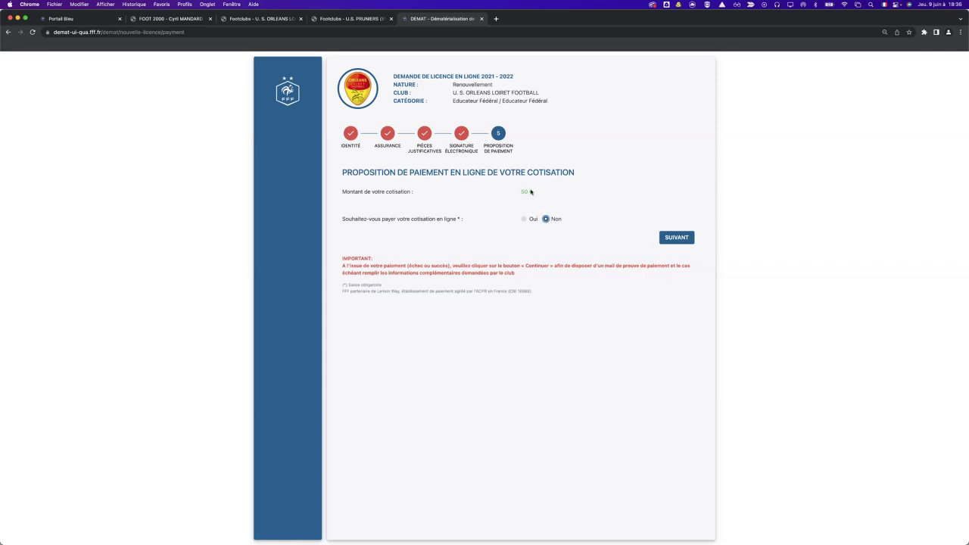
click(686, 239)
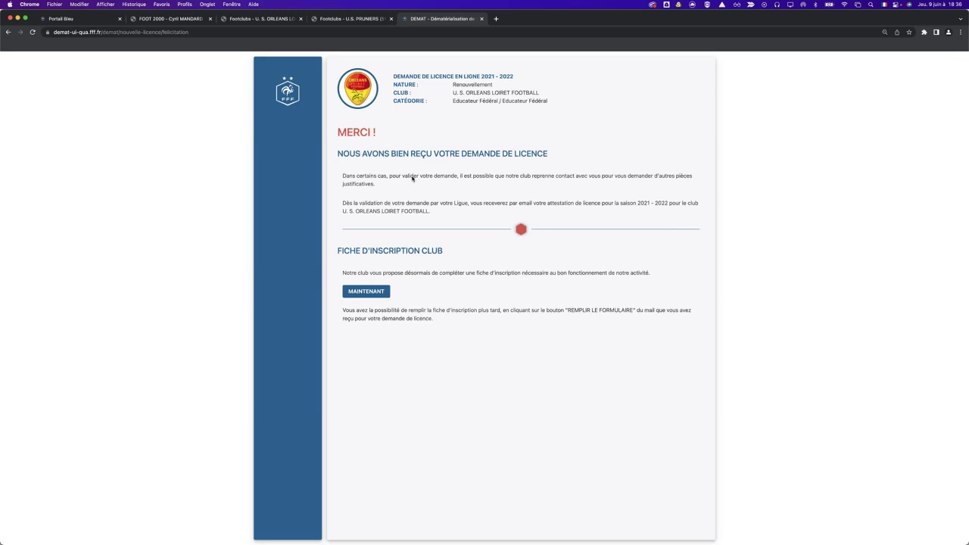
drag(338, 250, 459, 327)
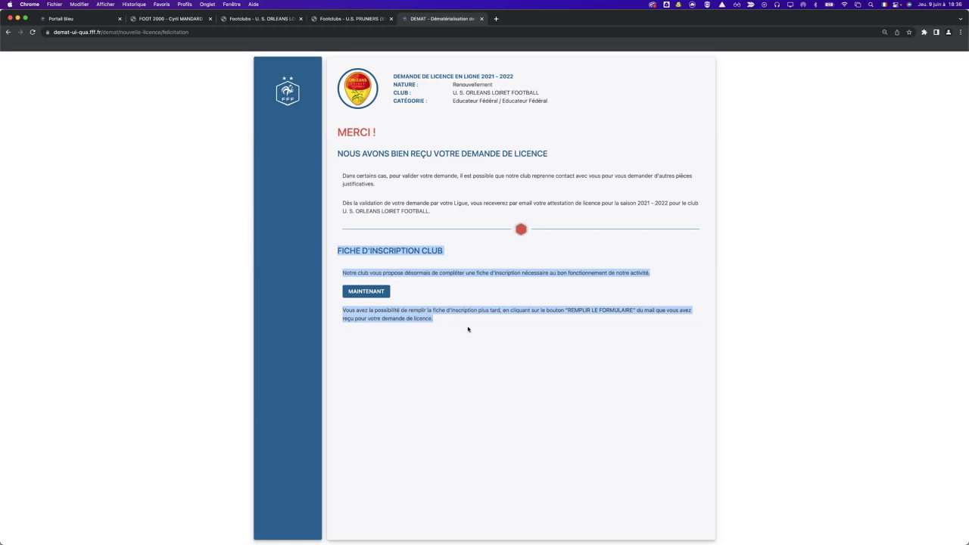
click(467, 329)
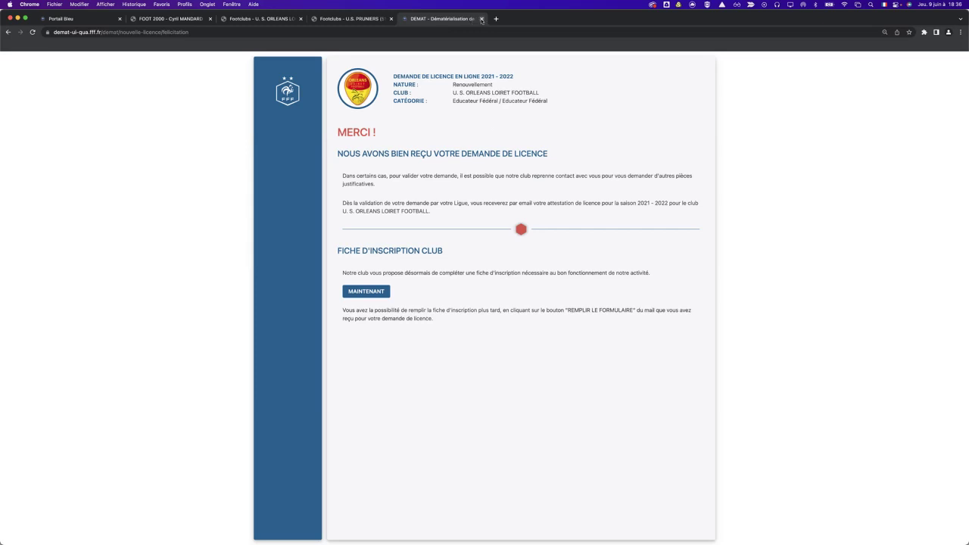
click(482, 18)
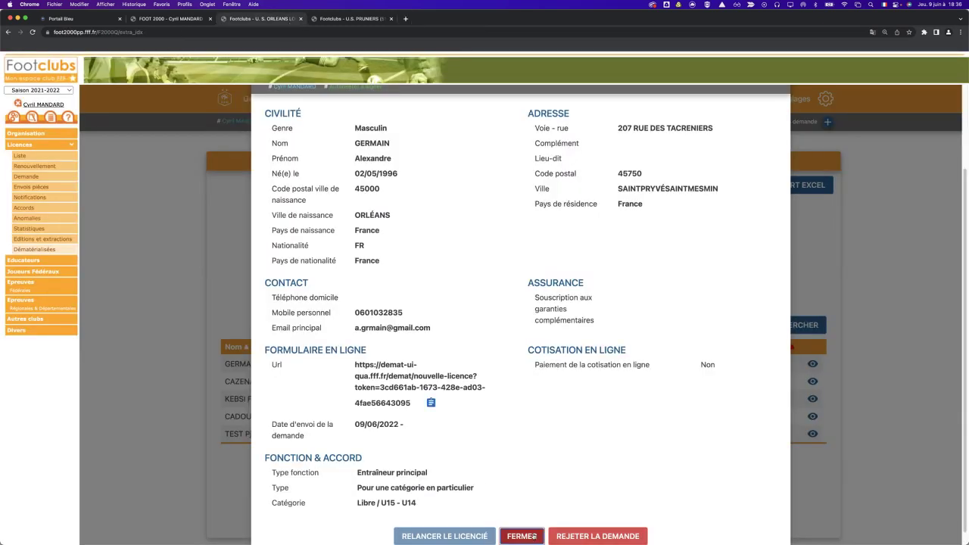
- Open the first educator request's details and view its medical certificate document
click(522, 536)
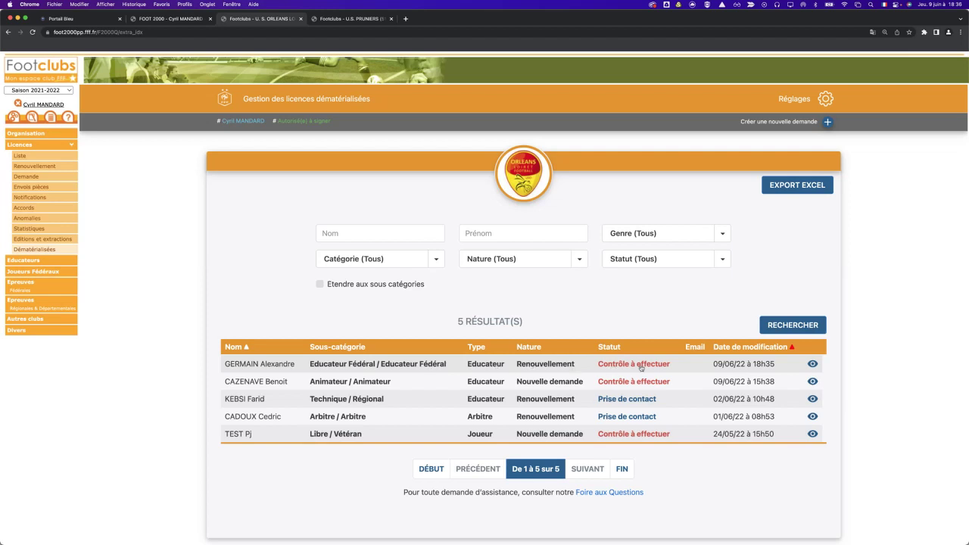
click(813, 365)
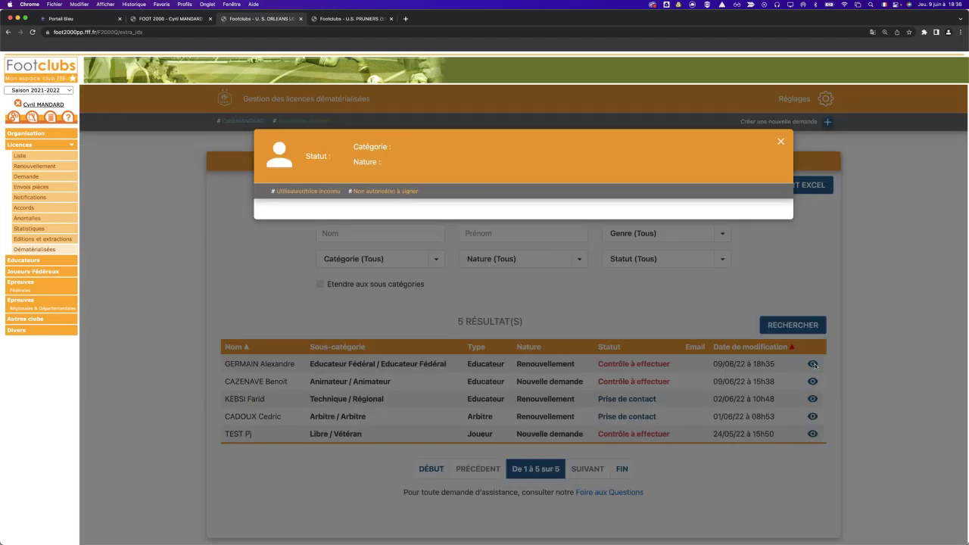
scroll(574, 353, down, 5)
scroll(574, 354, up, 5)
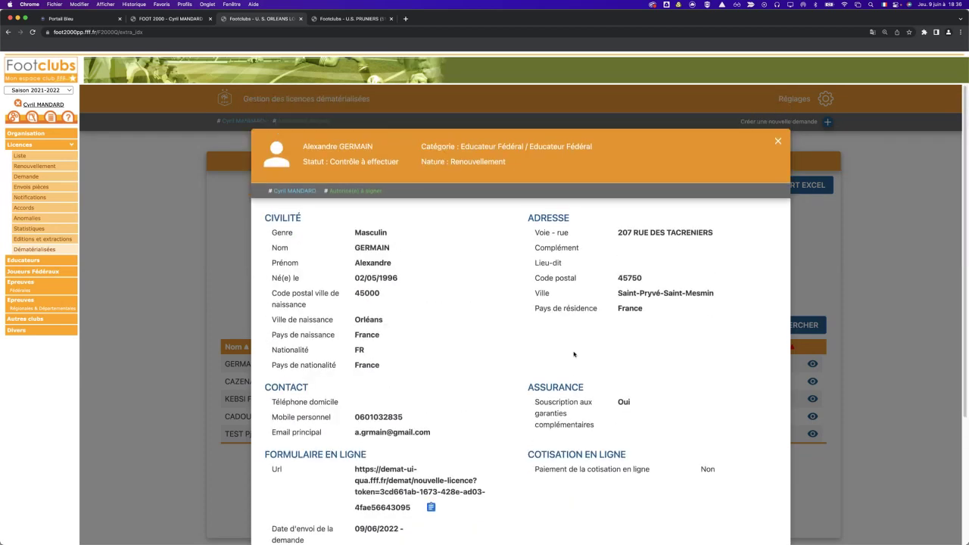
scroll(574, 354, down, 3)
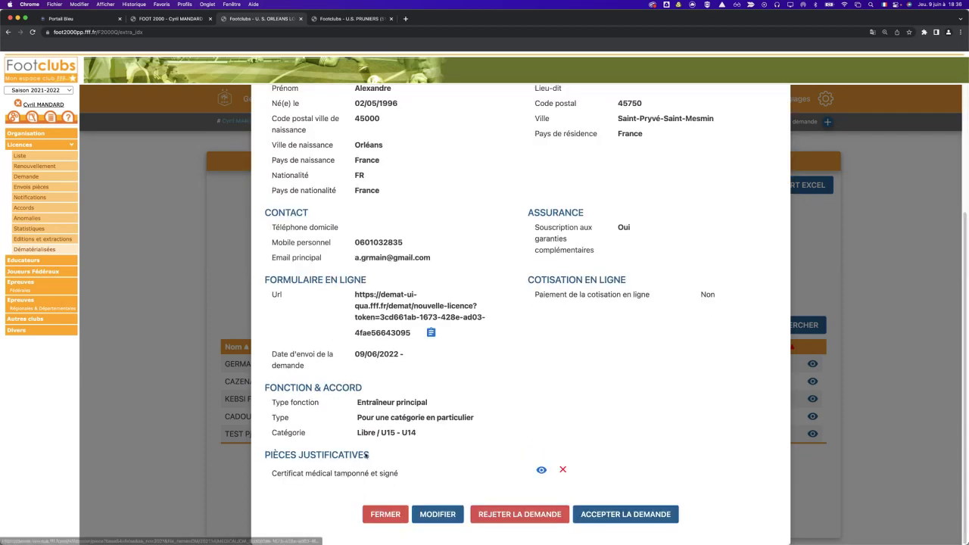
drag(276, 475, 398, 475)
click(399, 475)
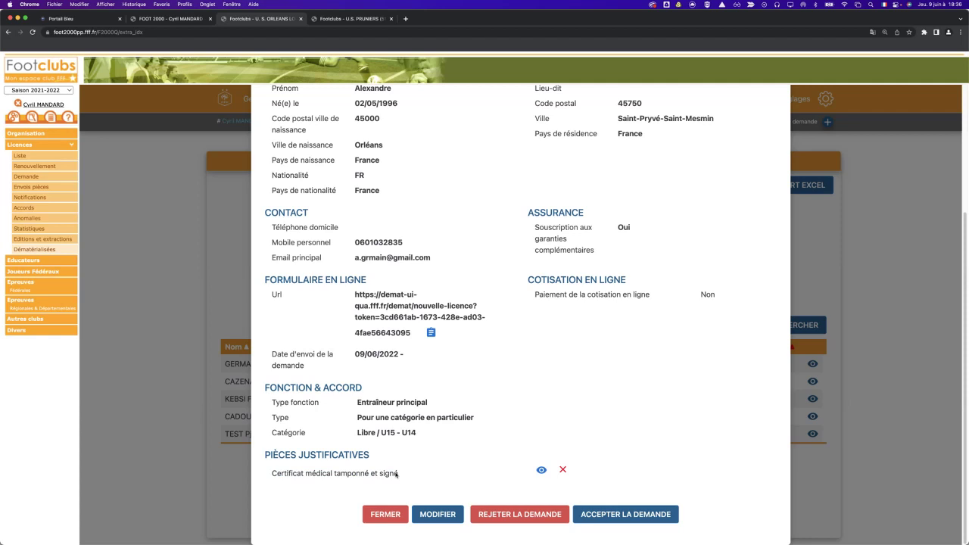
click(541, 469)
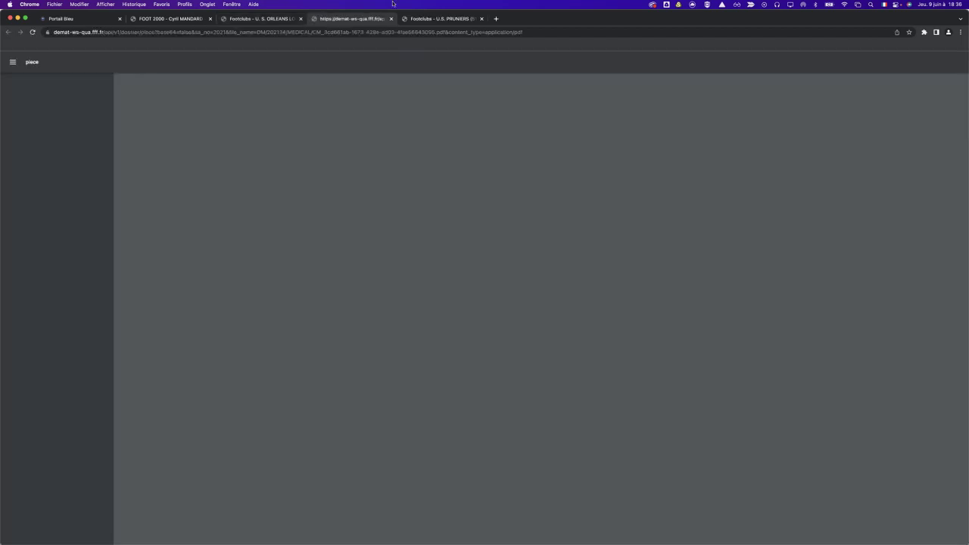
click(391, 19)
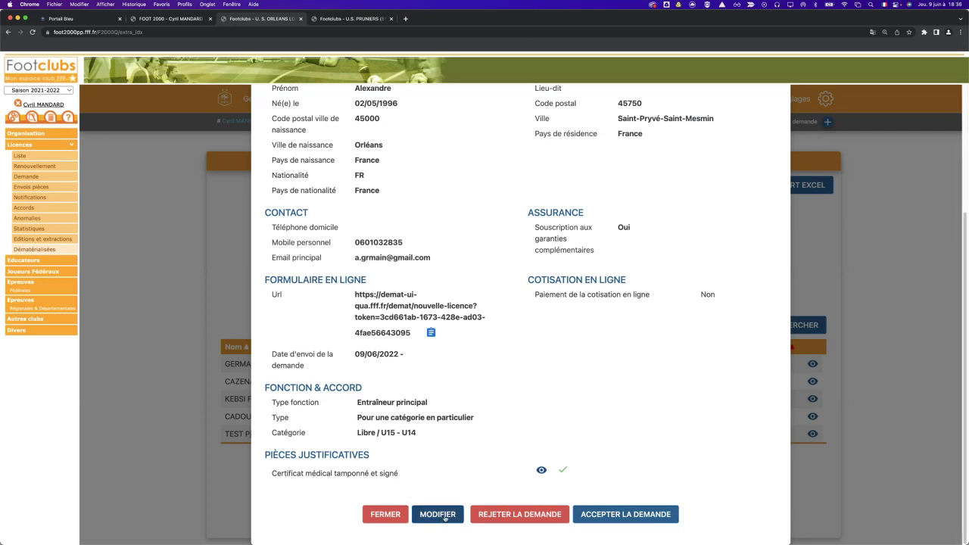
- Keep Entraîneur principal, the coaching scope and age category unchanged, then accept the educator's request
click(438, 514)
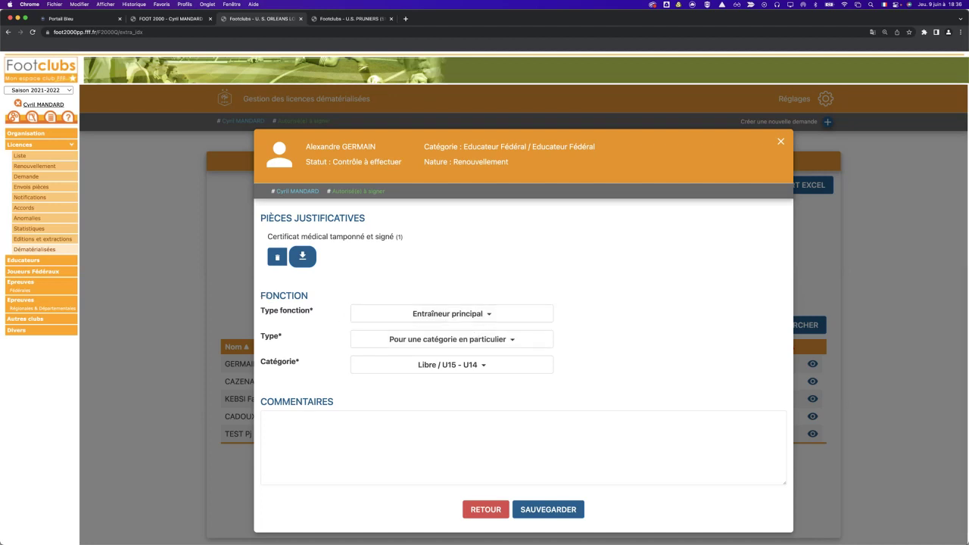
click(478, 314)
click(473, 335)
click(465, 339)
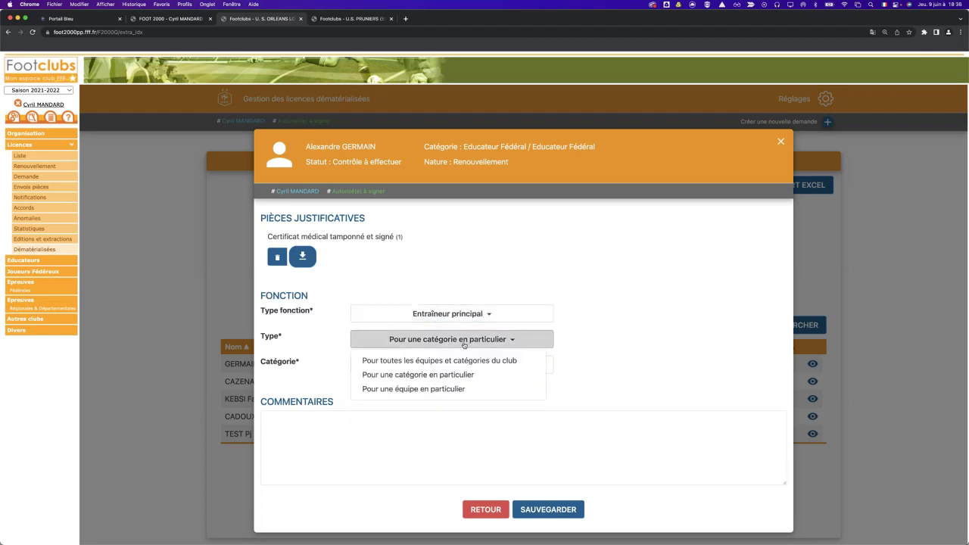
click(464, 341)
click(459, 366)
click(460, 366)
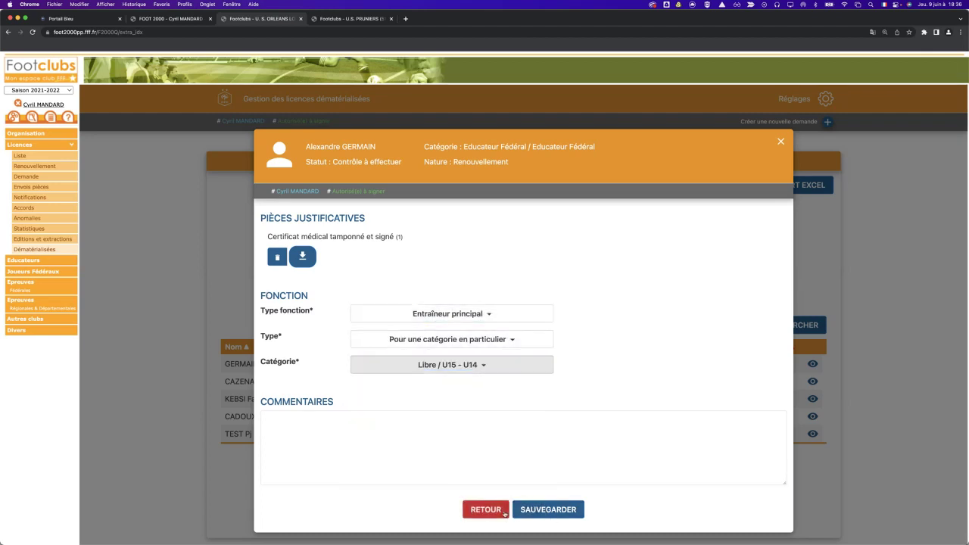
click(495, 511)
scroll(519, 482, down, 3)
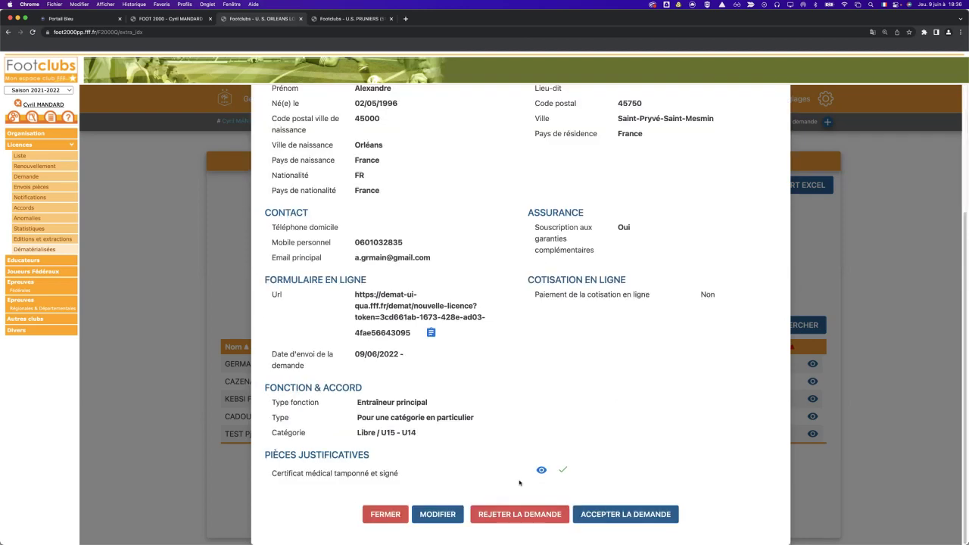
click(611, 515)
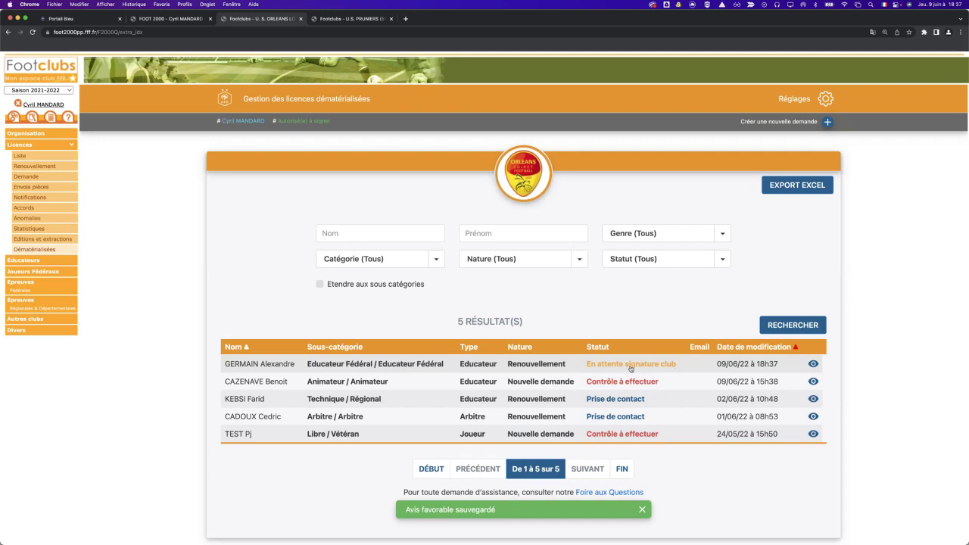
- Reopen the accepted educator request, tick the club certification statement and sign it for the club
click(813, 364)
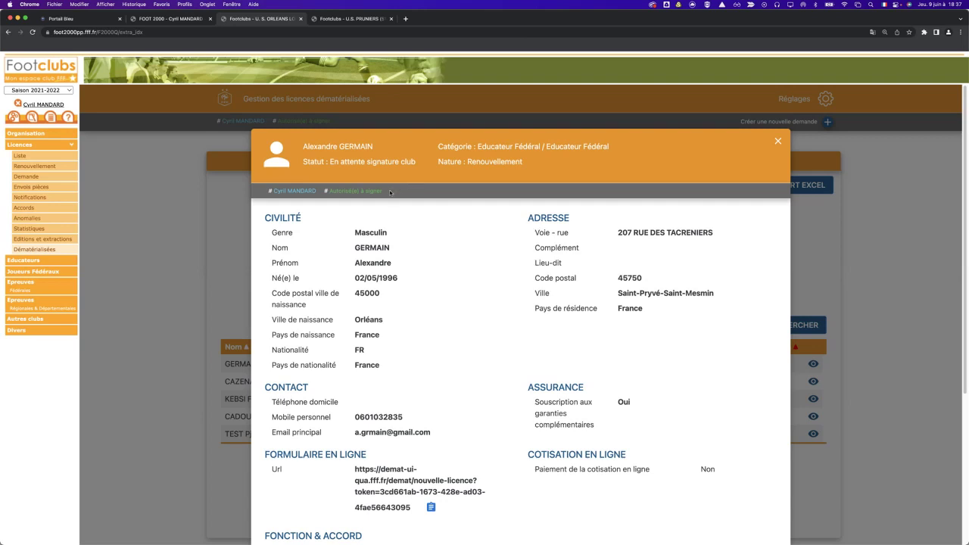
drag(391, 192, 323, 192)
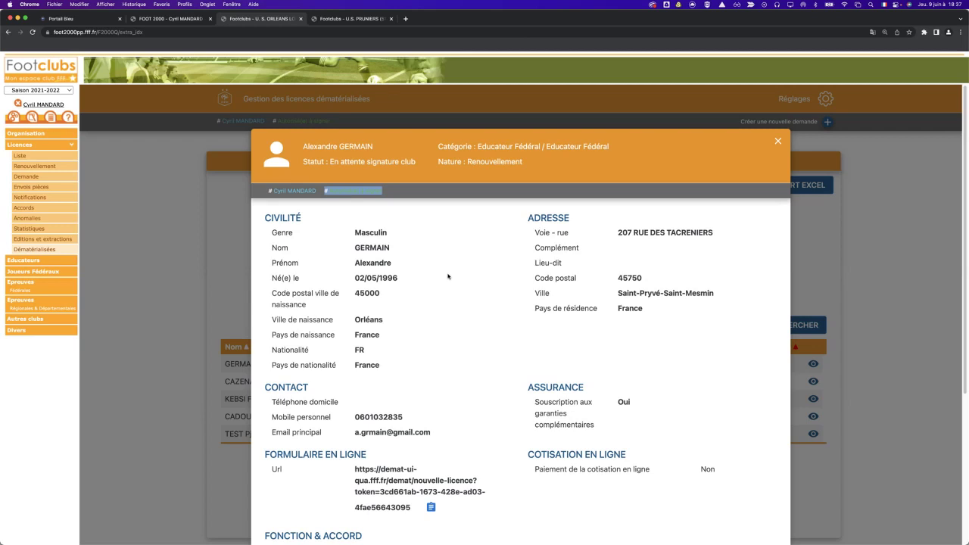
scroll(448, 303, down, 5)
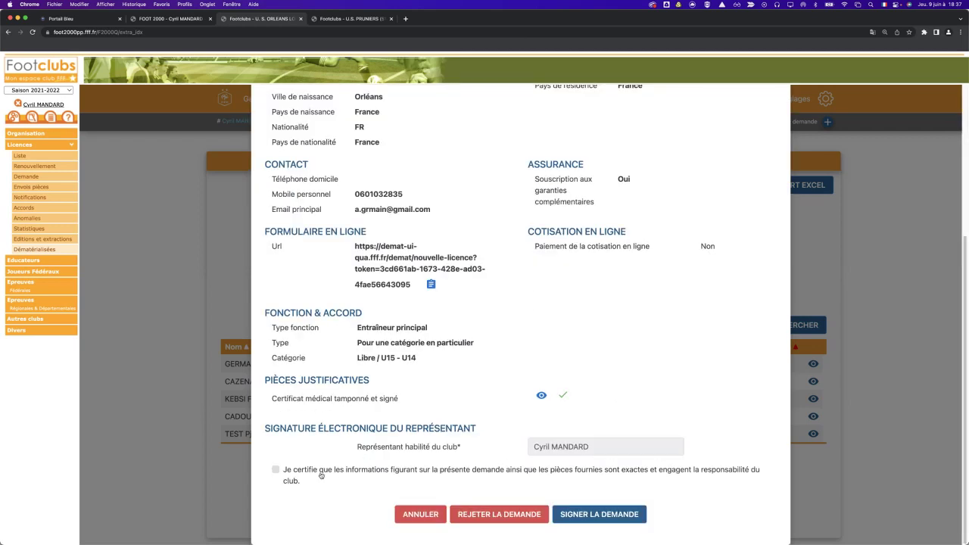
click(275, 470)
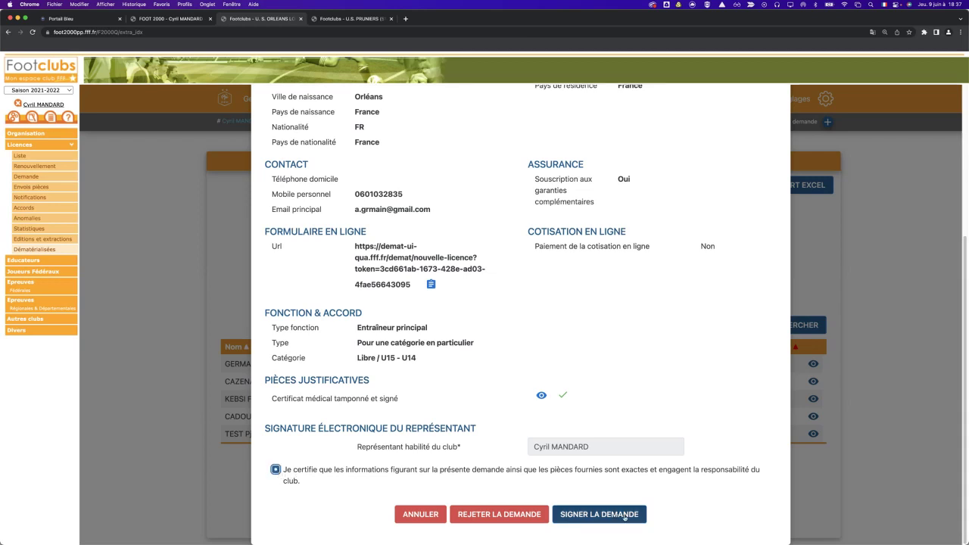
click(627, 519)
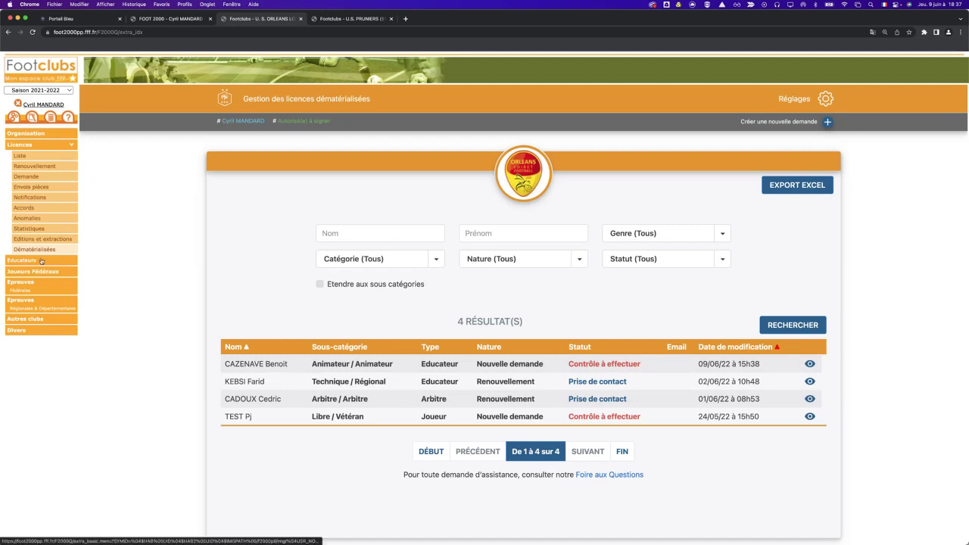
- Confirm in the Educateurs list that the renewed educator shows Non validée, then go to Renouvellement
click(42, 261)
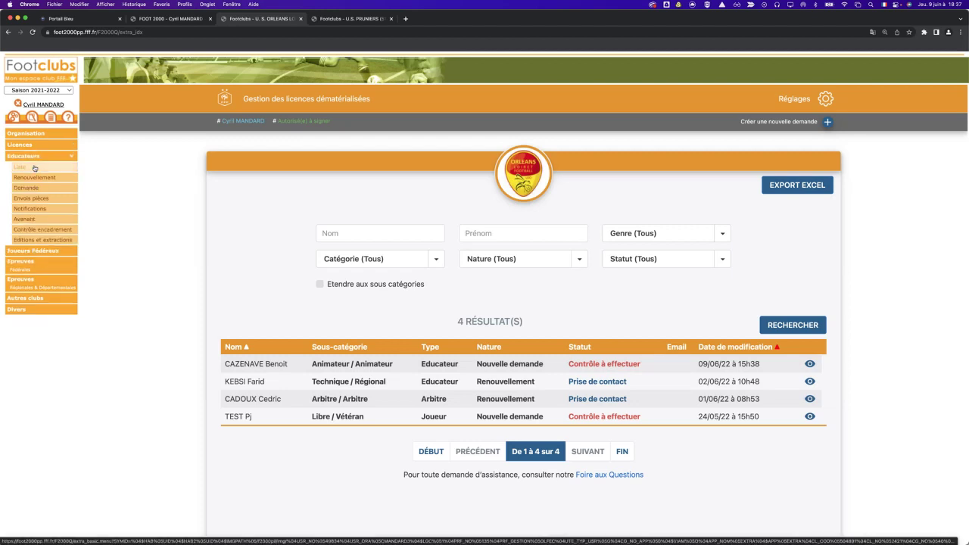
click(34, 169)
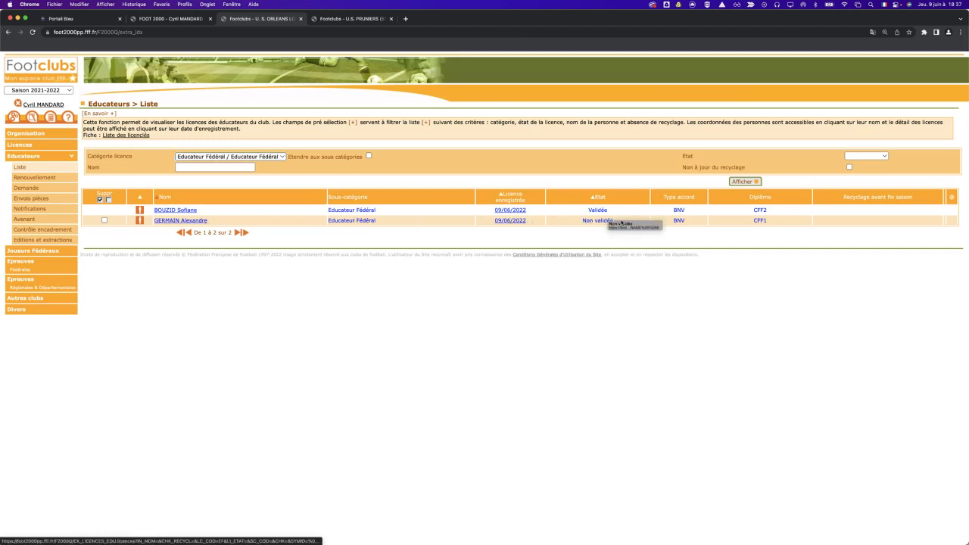
drag(623, 219, 571, 227)
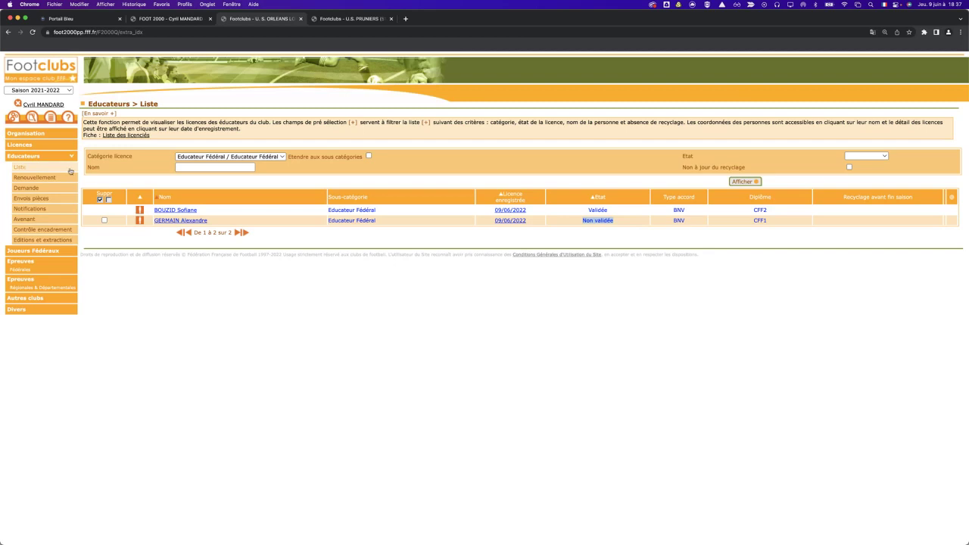
click(47, 179)
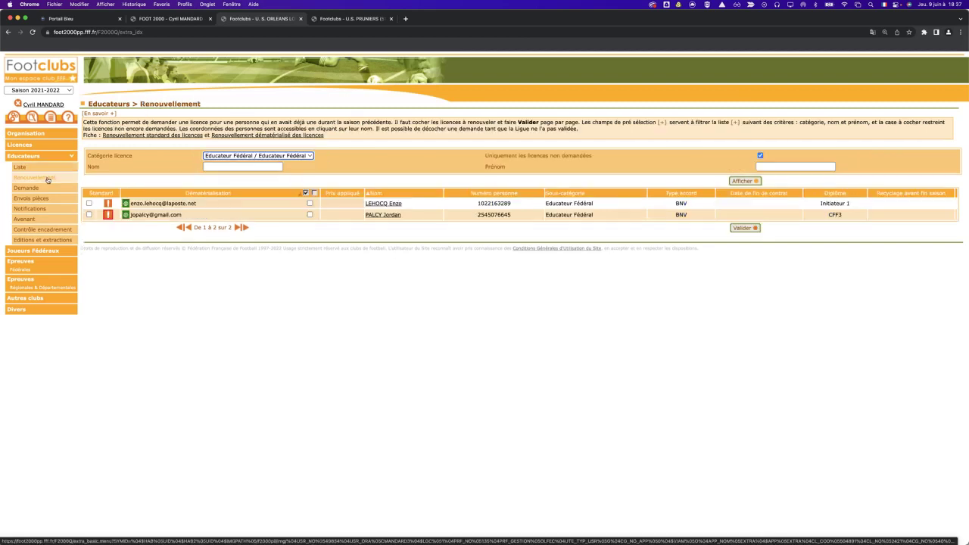
- Filter the renewal list to Technique / Régionale and review the educators' e-mail addresses
click(258, 156)
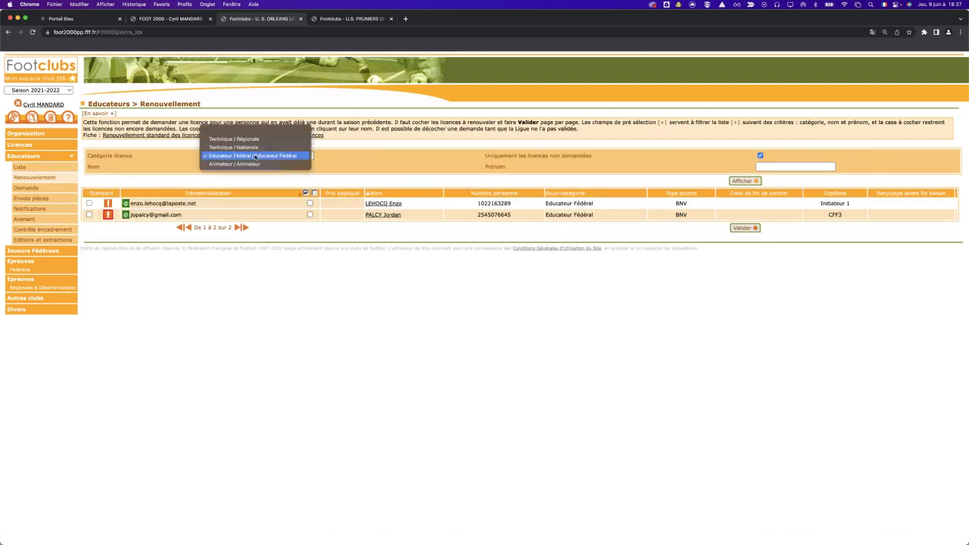
click(254, 140)
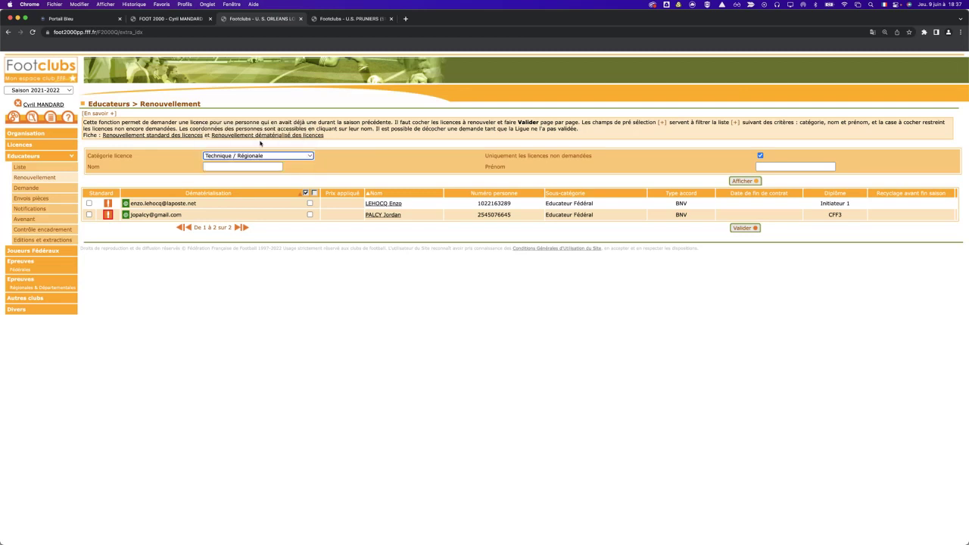
click(745, 183)
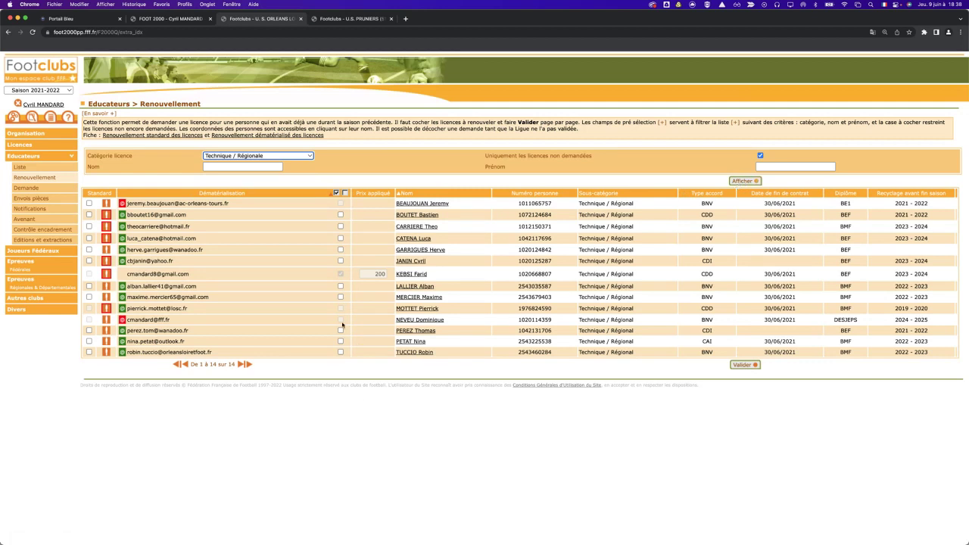
mouse_move(342, 322)
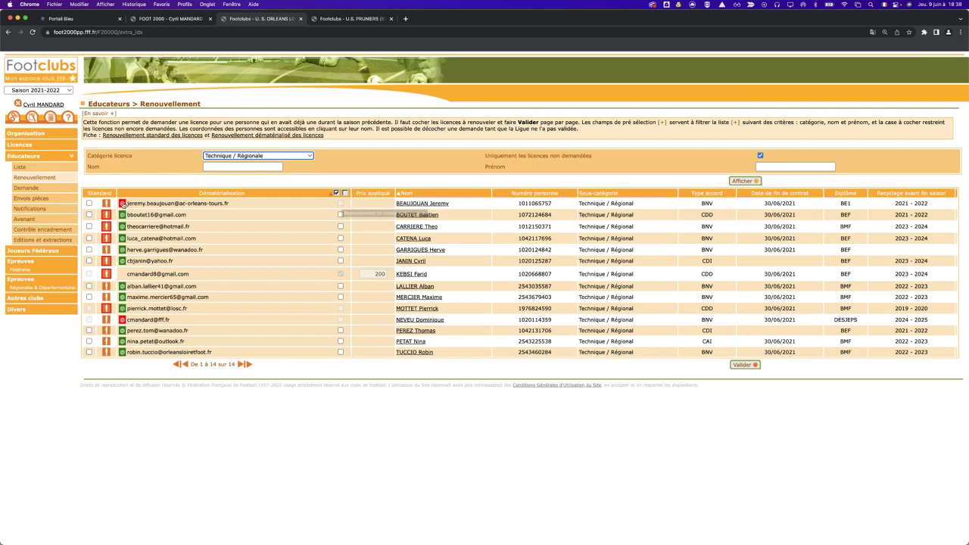
double_click(127, 204)
drag(203, 206, 229, 205)
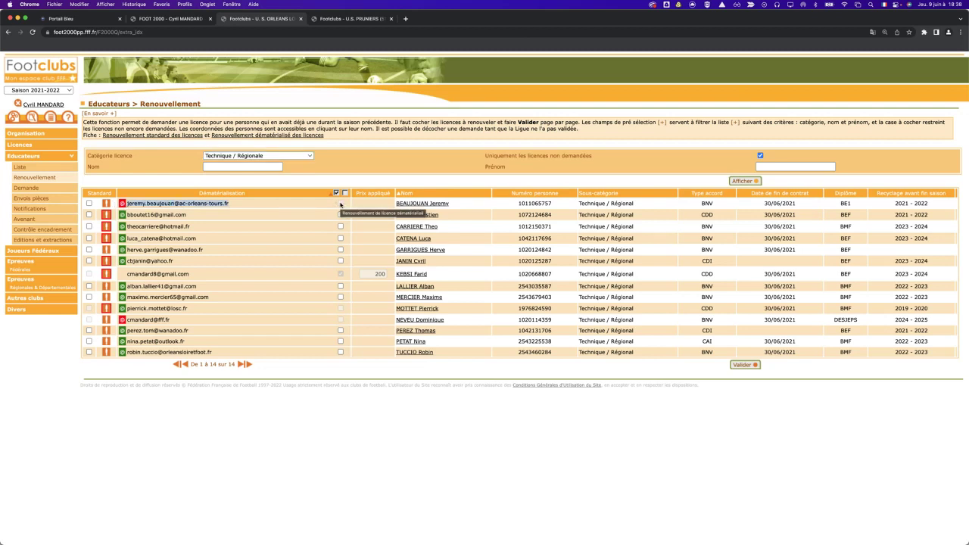
drag(150, 309, 185, 309)
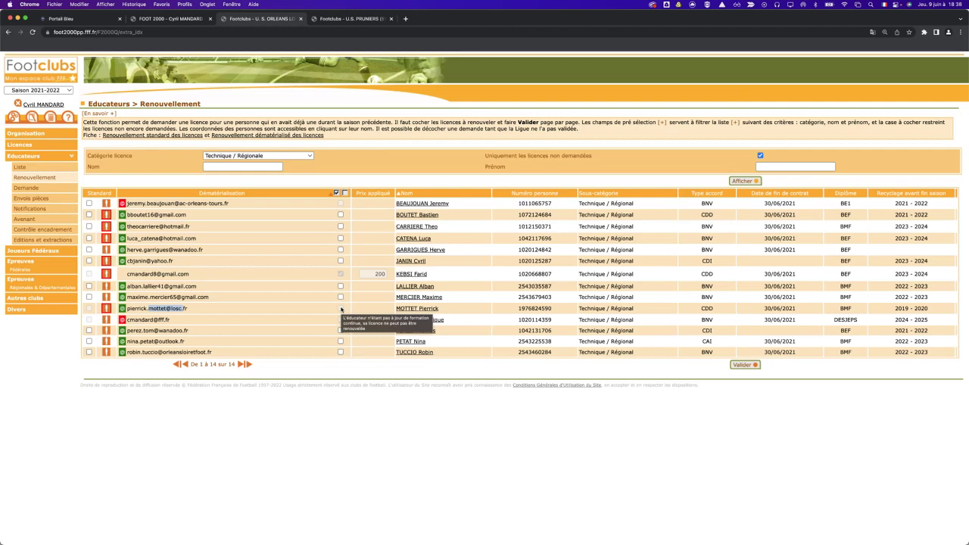
click(341, 309)
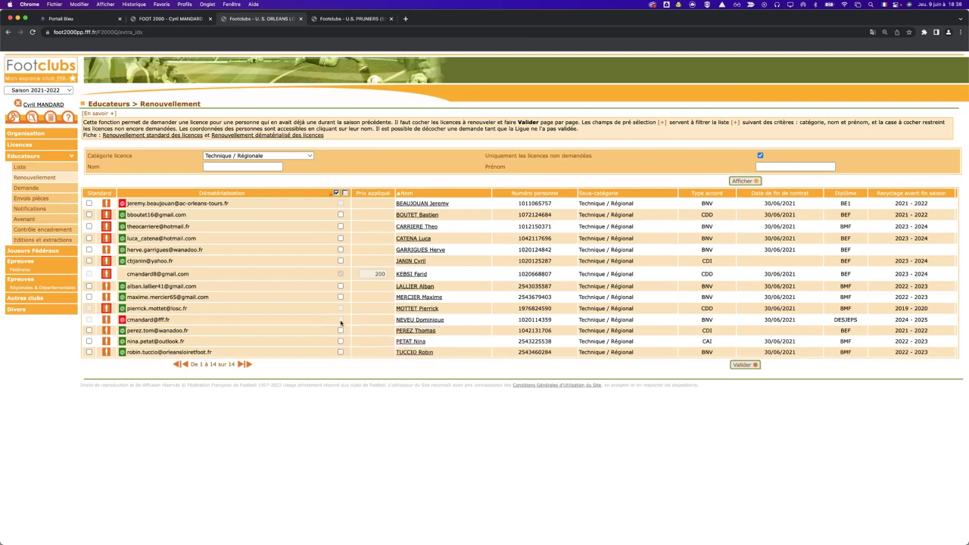
- Inspect the blocked educator's Technique / Régional sous-catégorie and DESJEPS diploma, and view the tenth educator's details
mouse_move(341, 322)
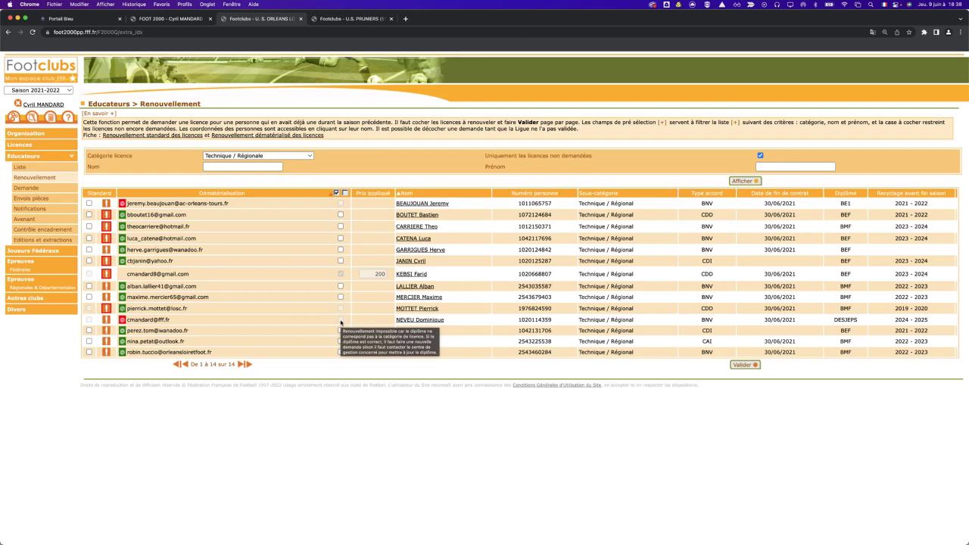
drag(635, 320, 581, 320)
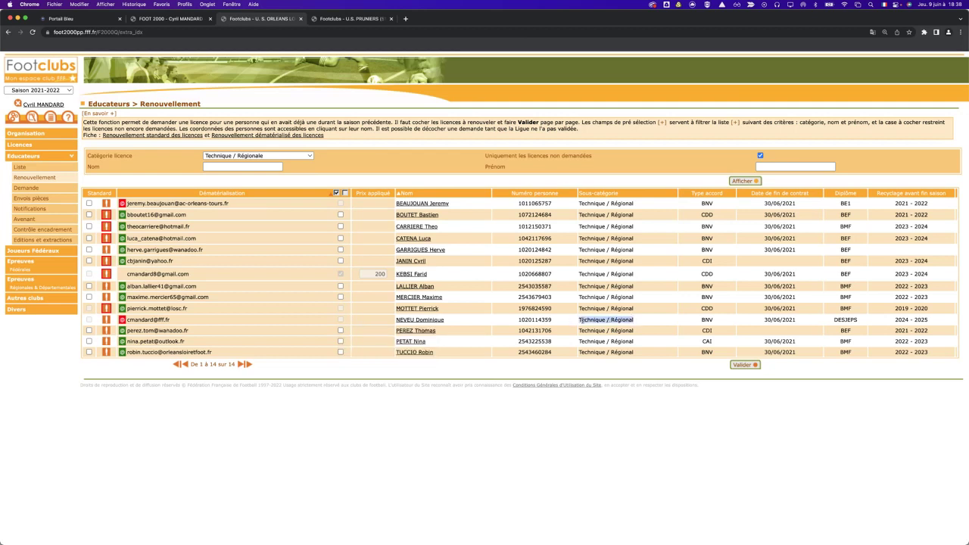
click(606, 319)
drag(858, 320, 830, 321)
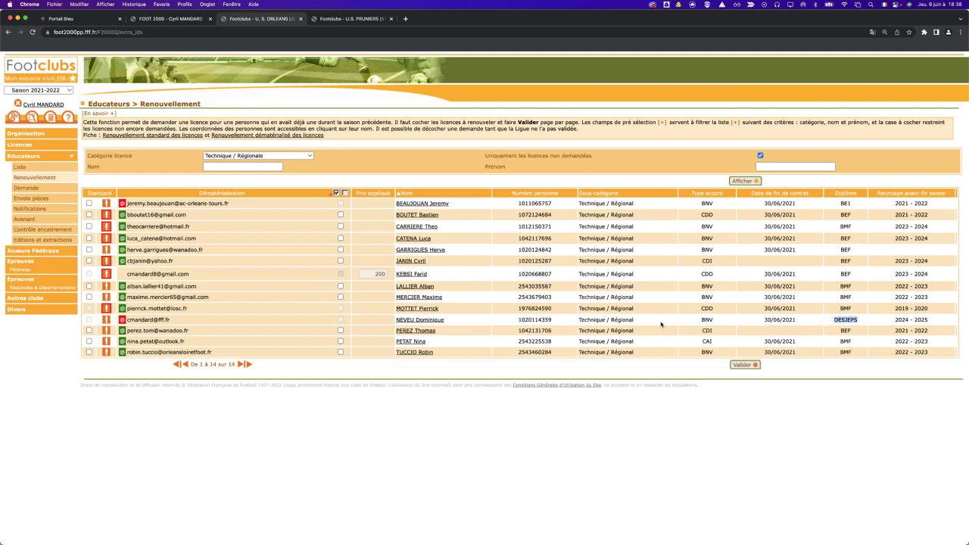
drag(634, 320, 579, 321)
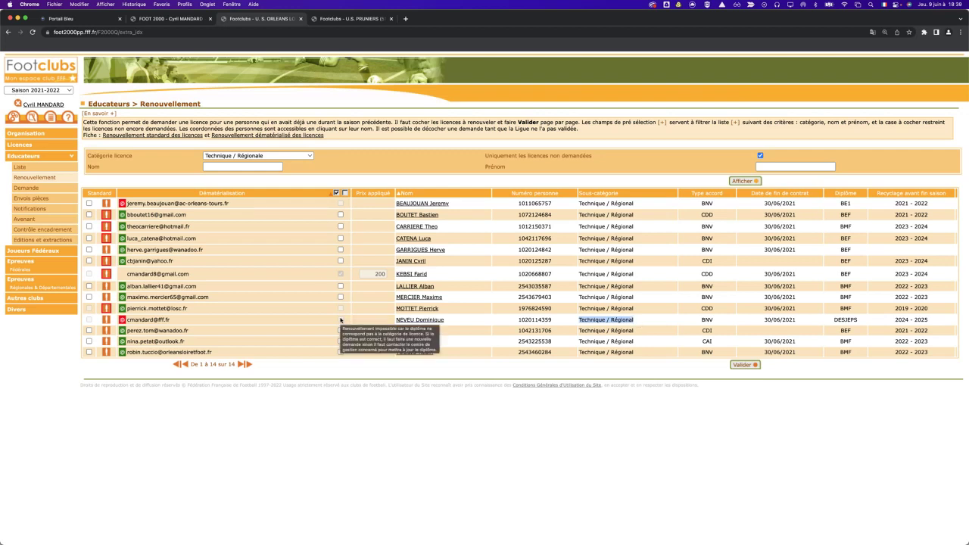
click(407, 311)
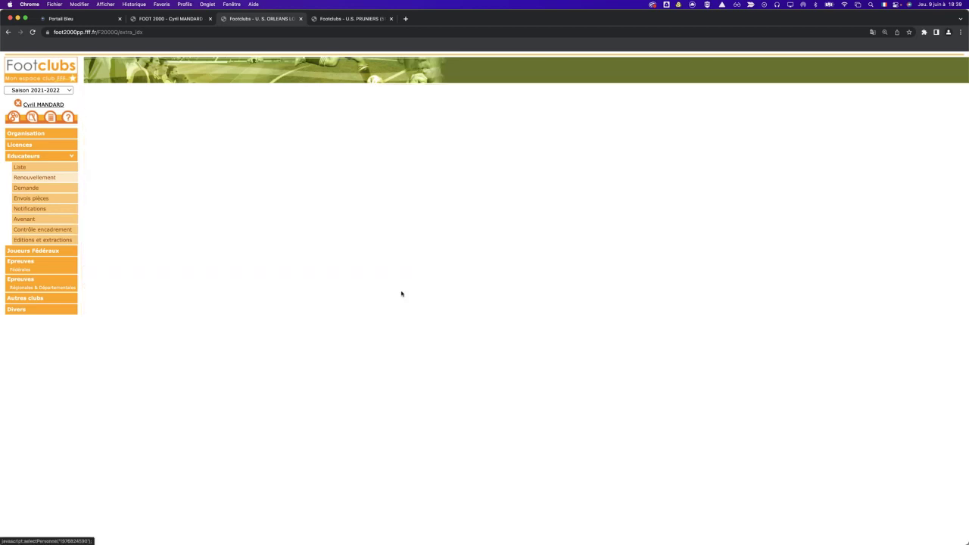
click(36, 178)
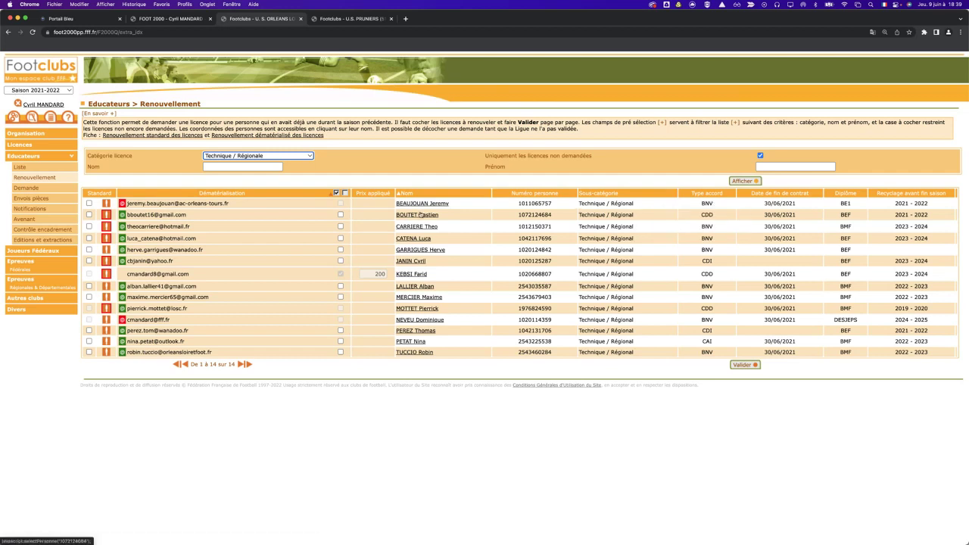
- Check the first educator's 30/06/2021 contract end and BE1 diploma
mouse_move(702, 205)
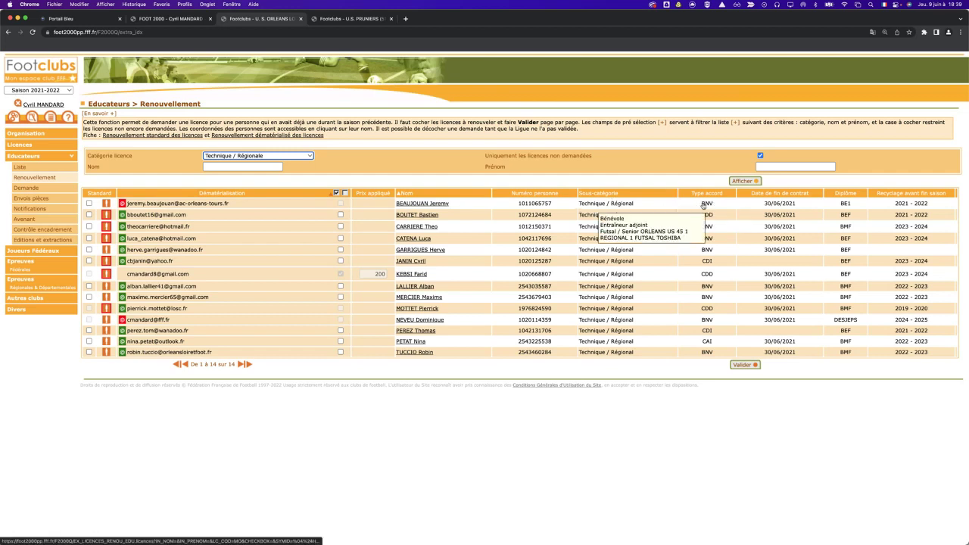
drag(761, 203, 810, 210)
click(816, 203)
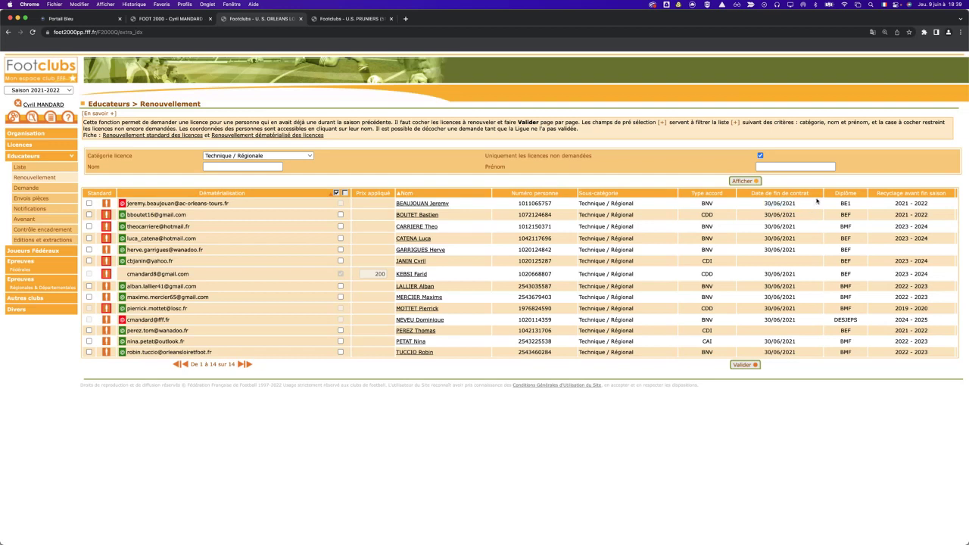
drag(858, 204, 835, 203)
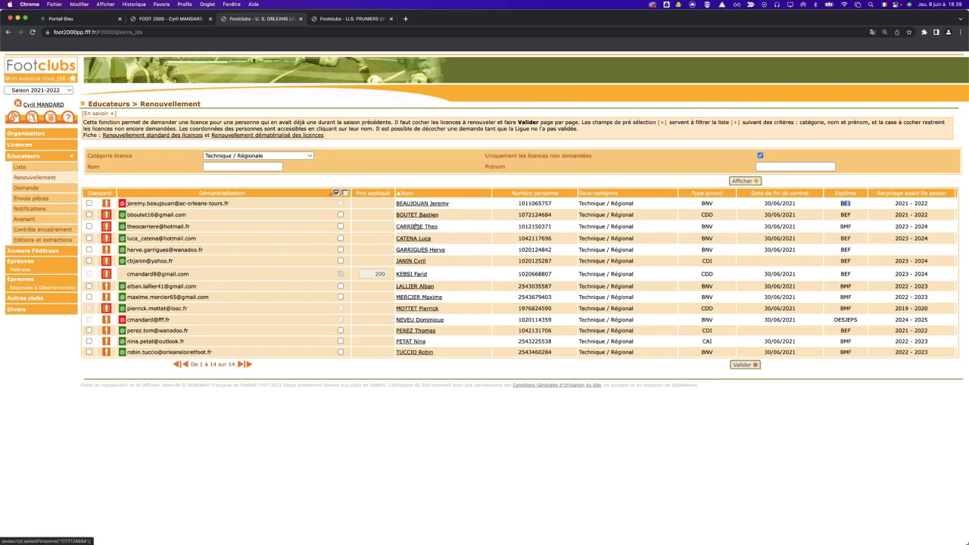
click(712, 225)
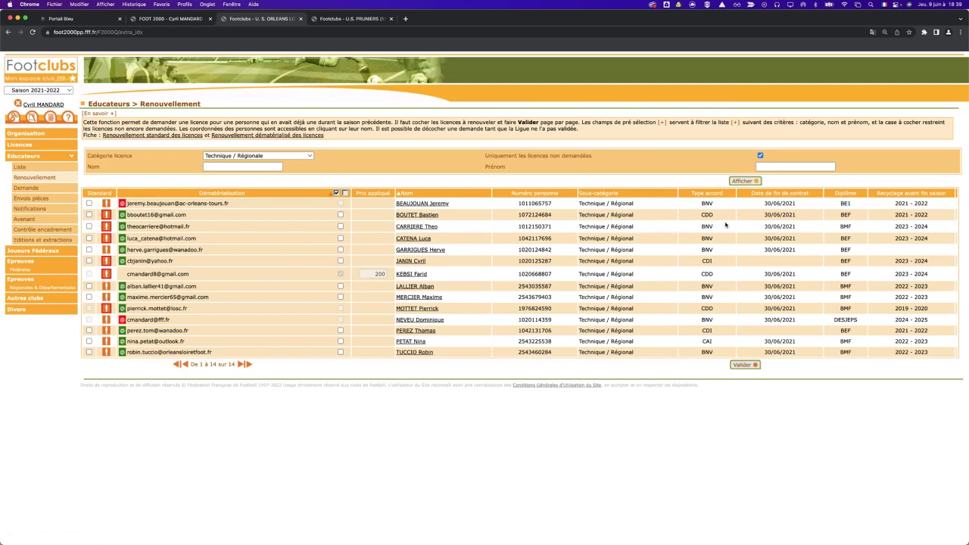
- Tick the third educator and apply Entraîneur principal to all club teams and categories
click(341, 227)
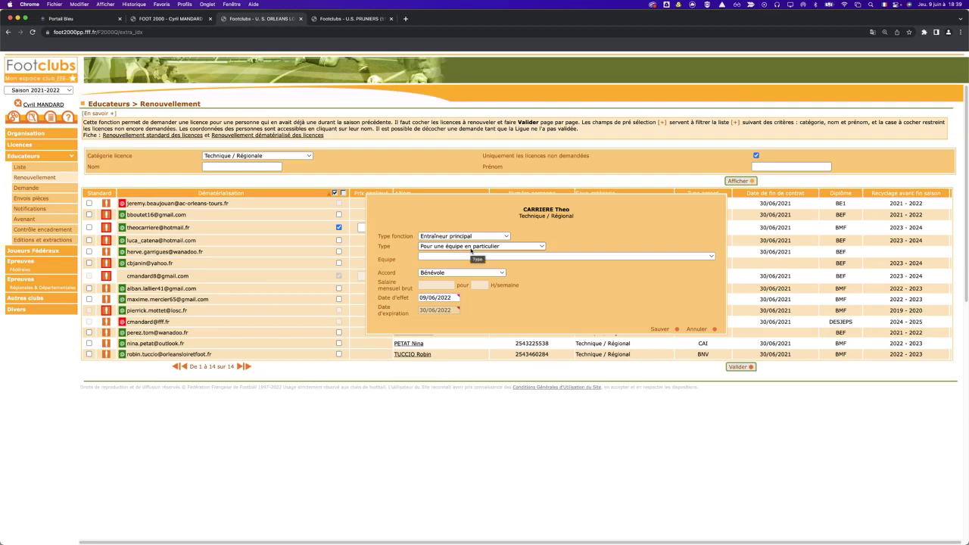
drag(377, 236, 399, 260)
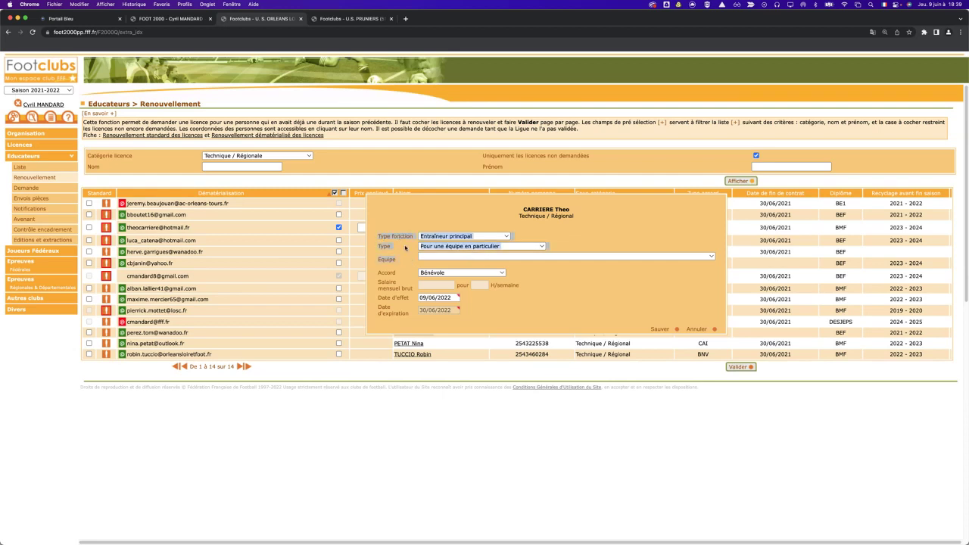
click(405, 248)
drag(377, 271, 406, 288)
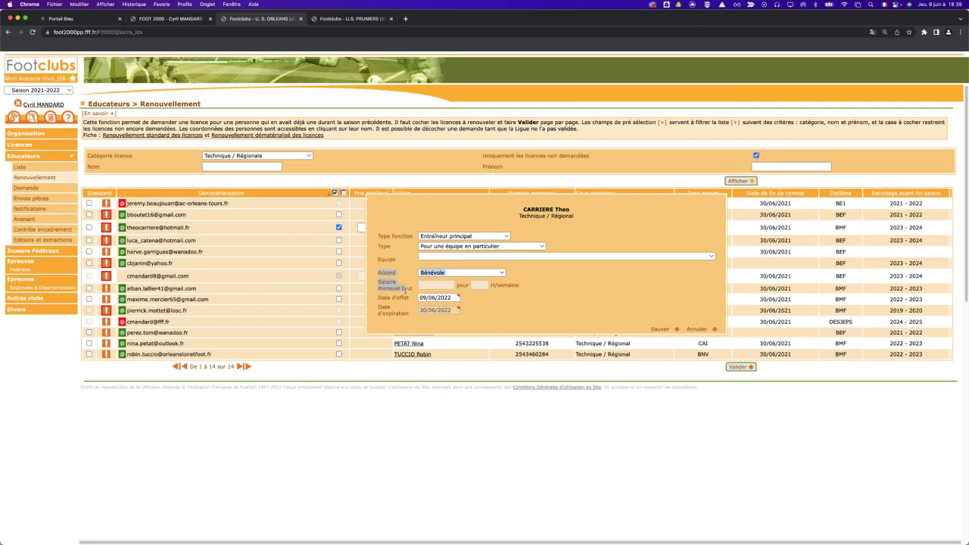
click(496, 307)
drag(378, 236, 437, 247)
click(452, 248)
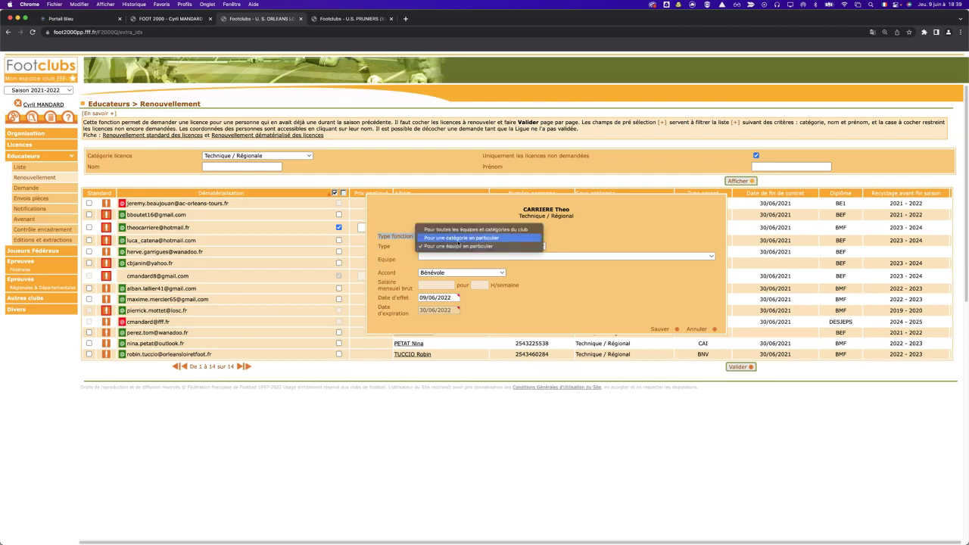
click(459, 230)
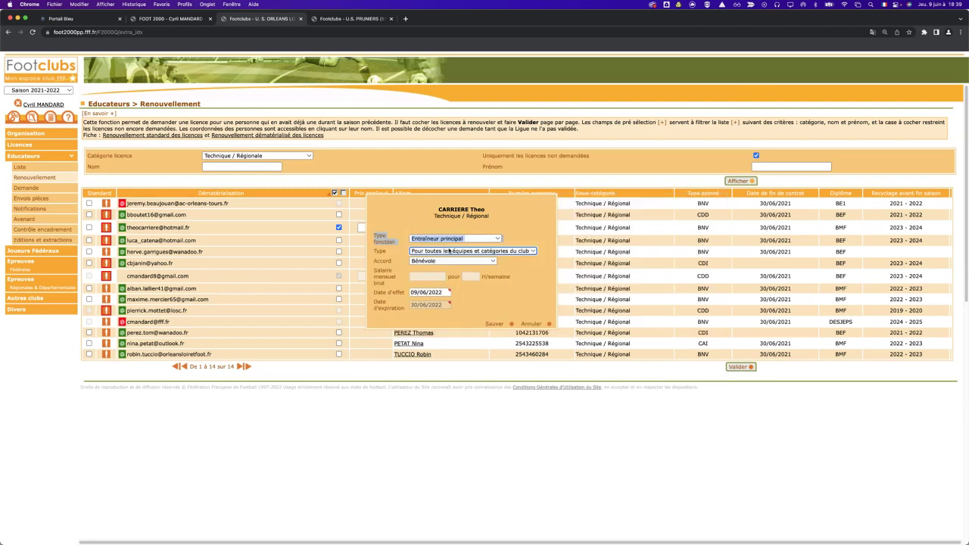
click(545, 230)
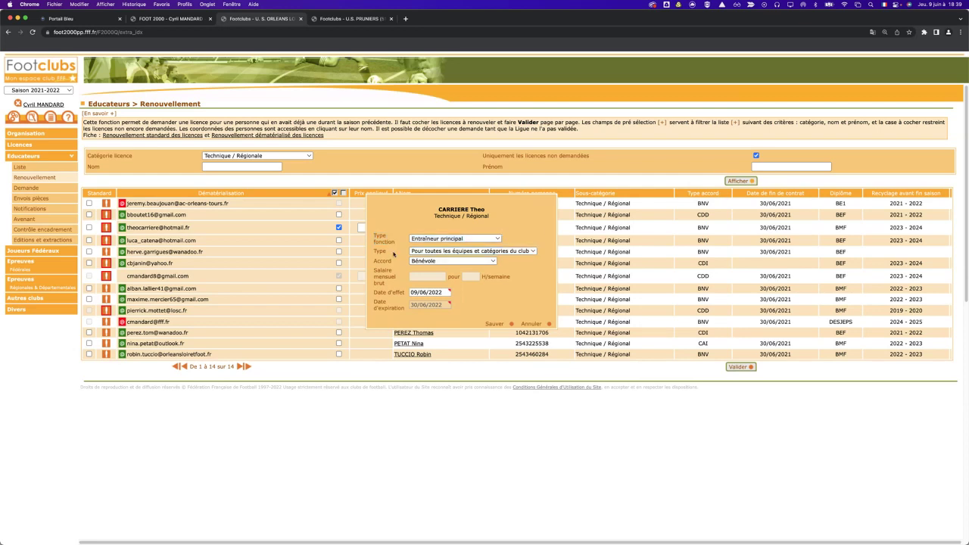
- Set a CDI agreement, 1500 monthly salary and 35 h per week, save, and check the 200 price
drag(381, 261, 390, 261)
click(466, 262)
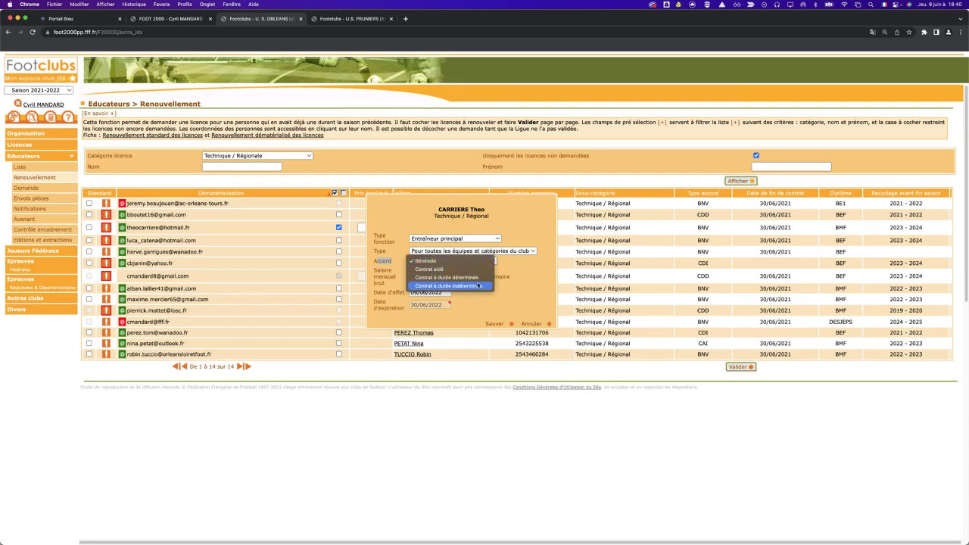
click(478, 286)
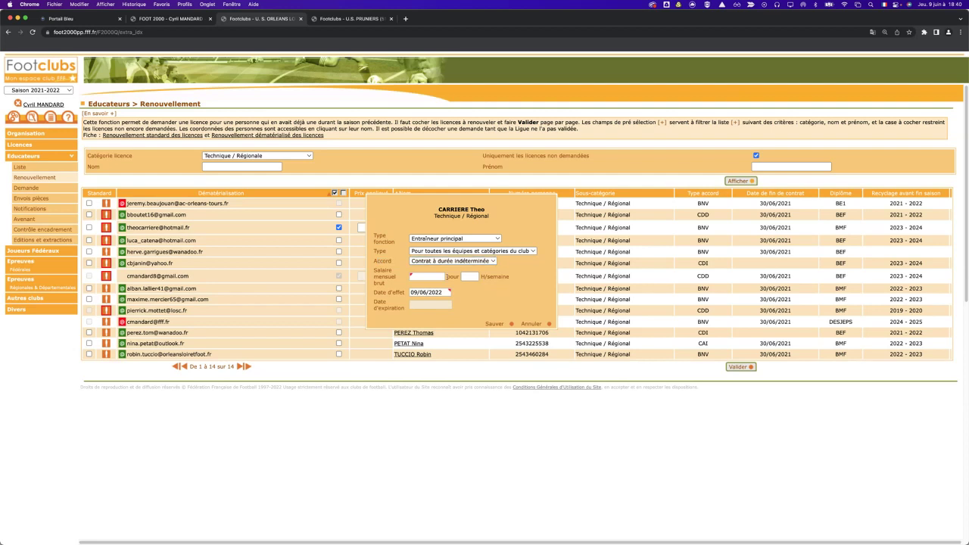
click(438, 276)
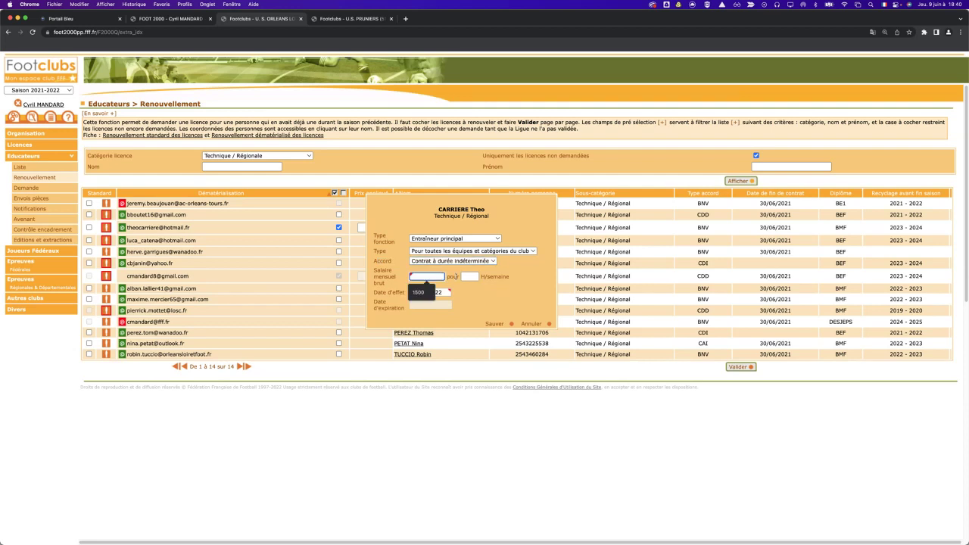
text(1500)
click(469, 276)
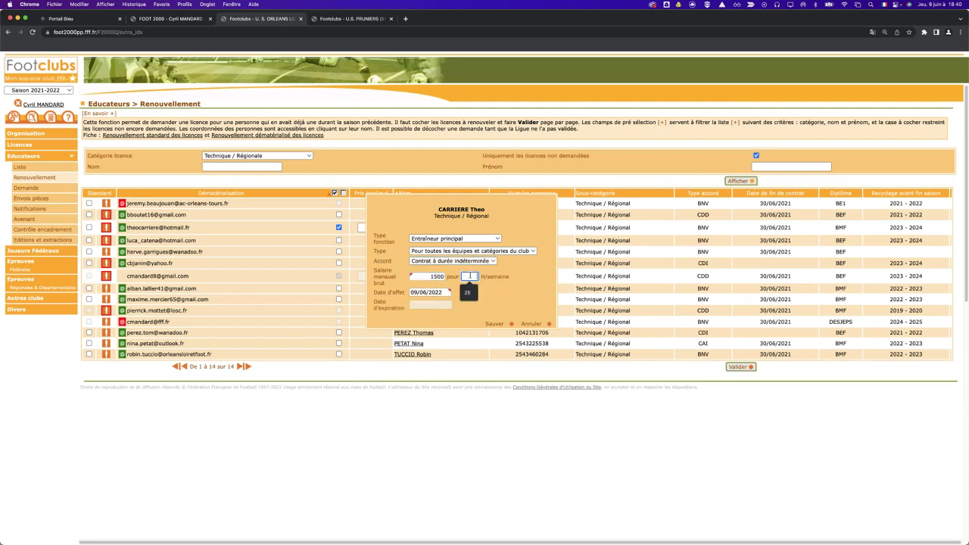
text(35)
click(479, 288)
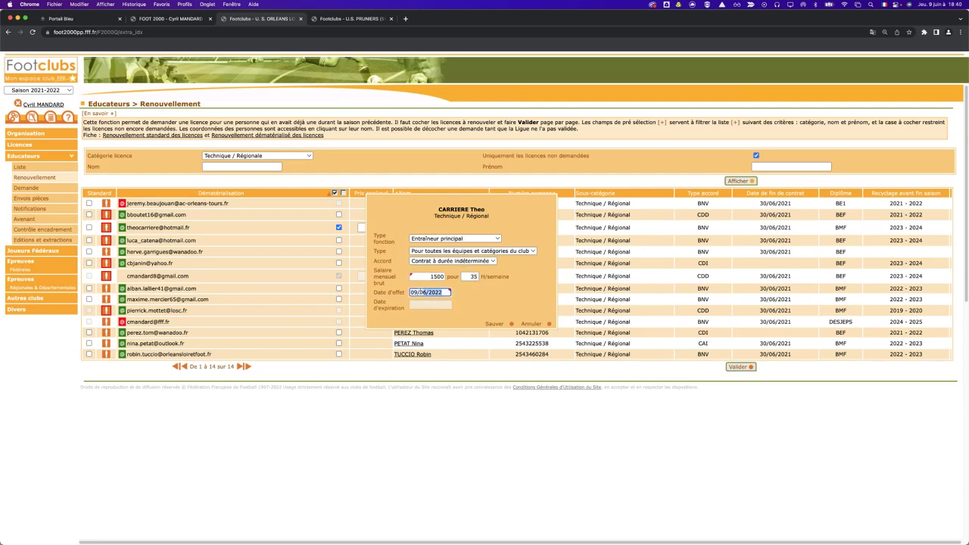
triple_click(432, 292)
click(403, 306)
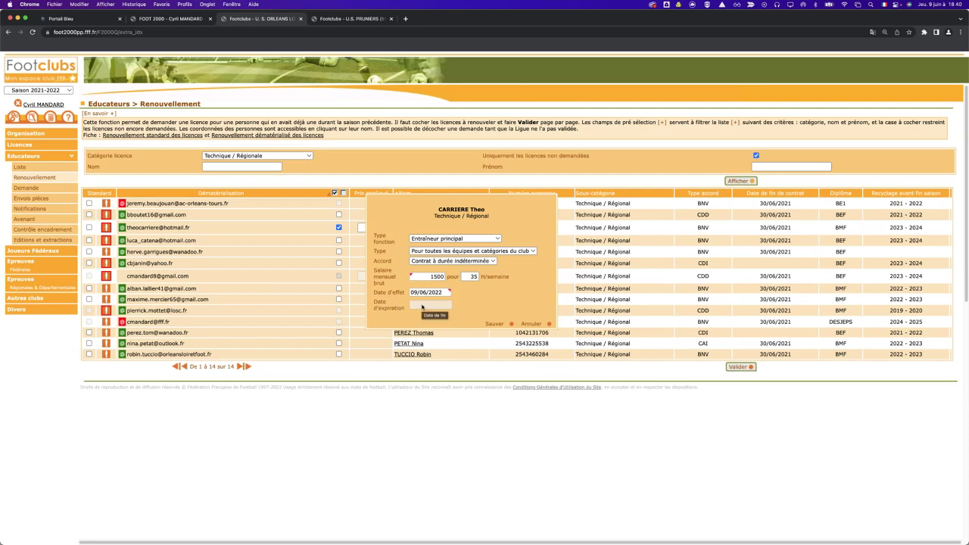
click(495, 324)
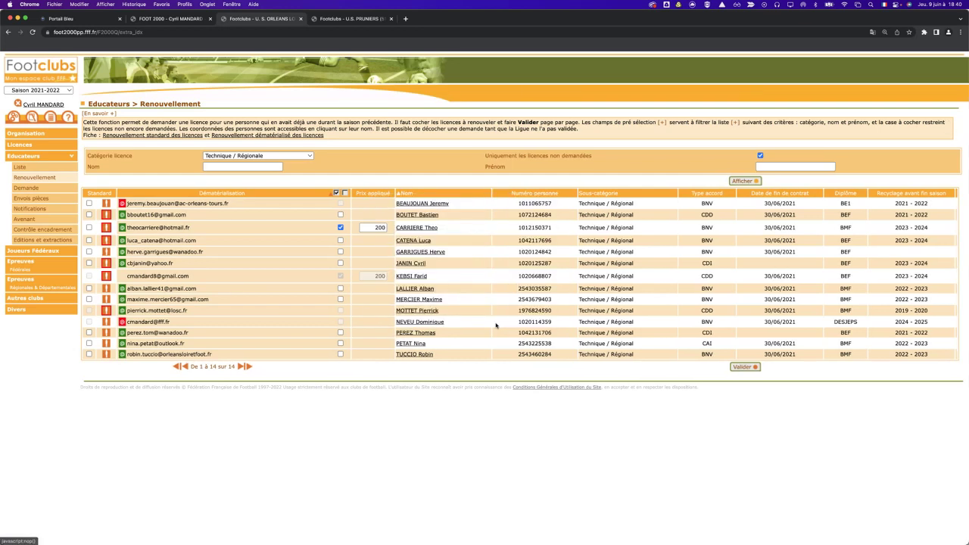
double_click(376, 228)
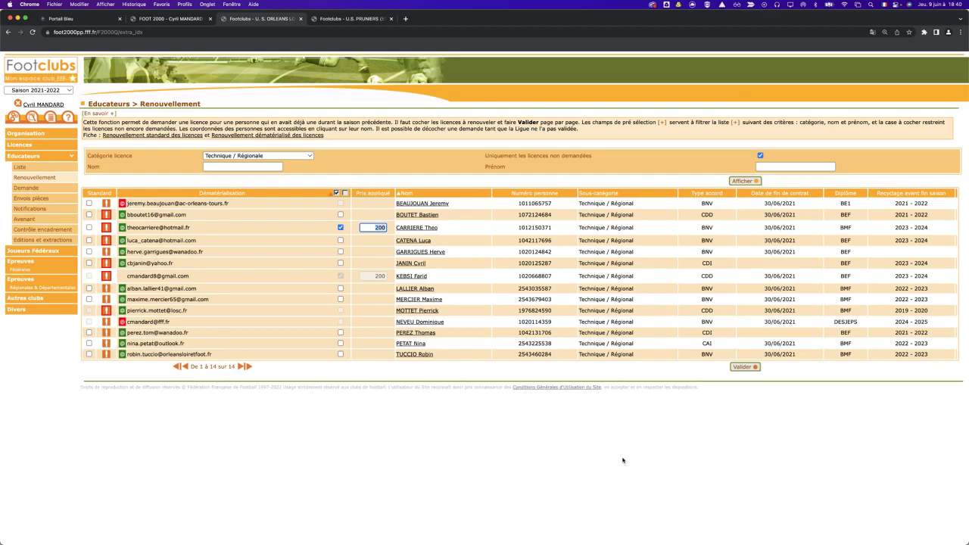
- Submit the ticked renewal and list all online requests under Licences > Dématérialisées
click(747, 367)
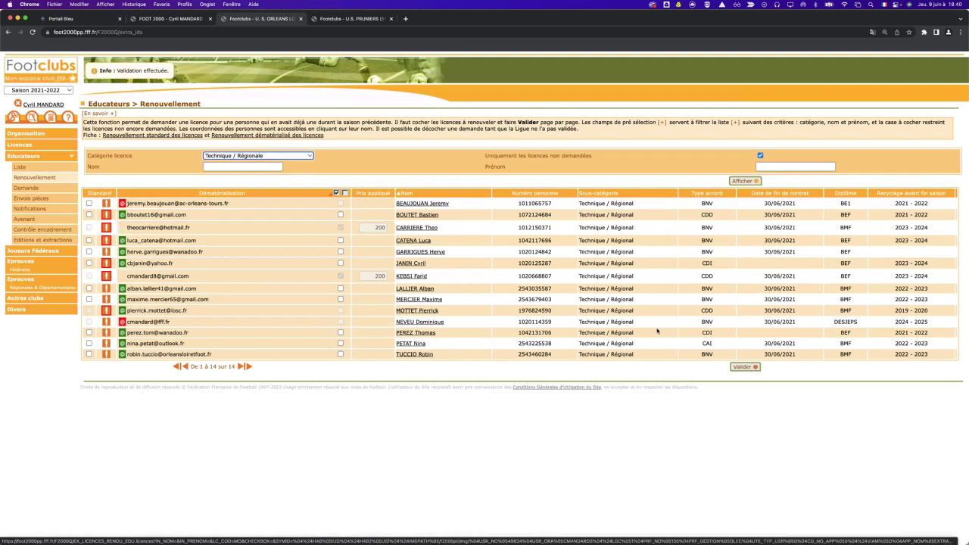
click(23, 147)
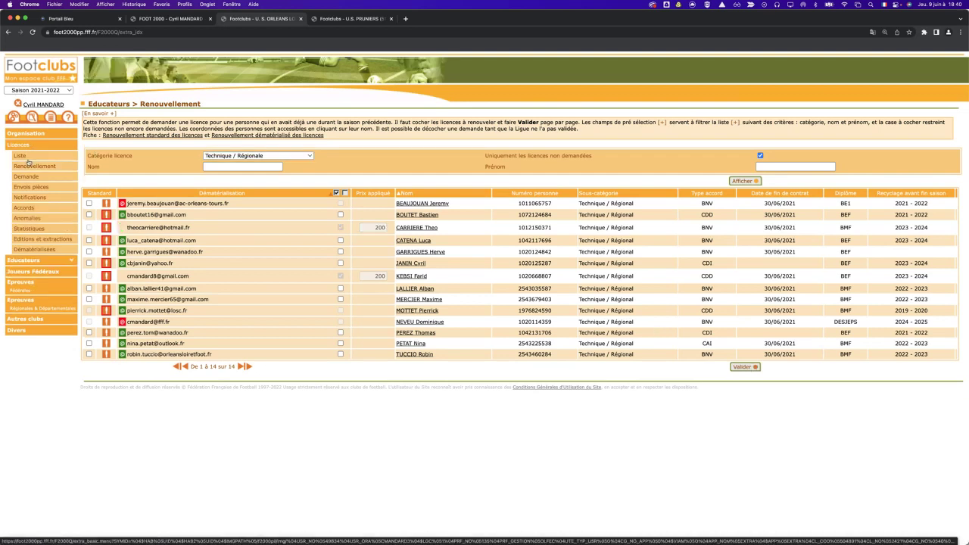
click(36, 250)
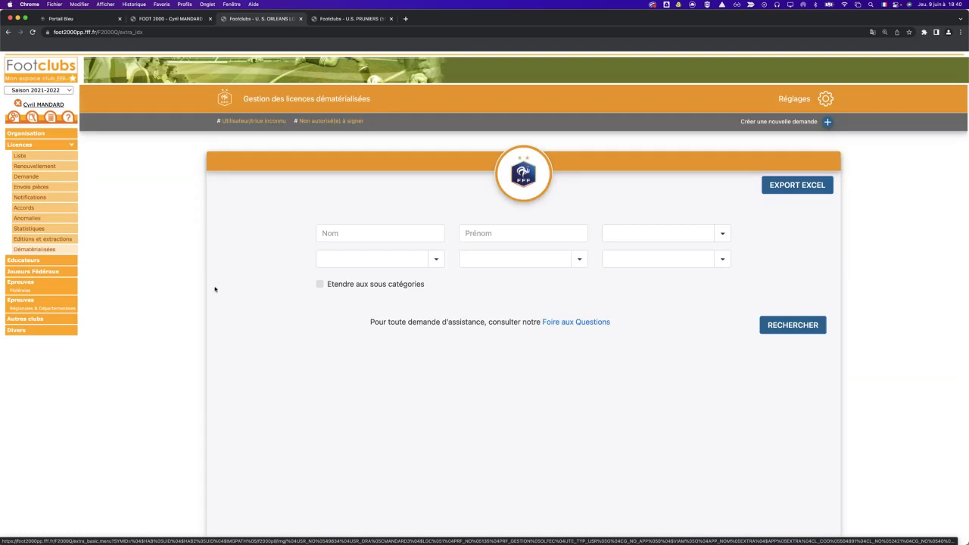
click(765, 324)
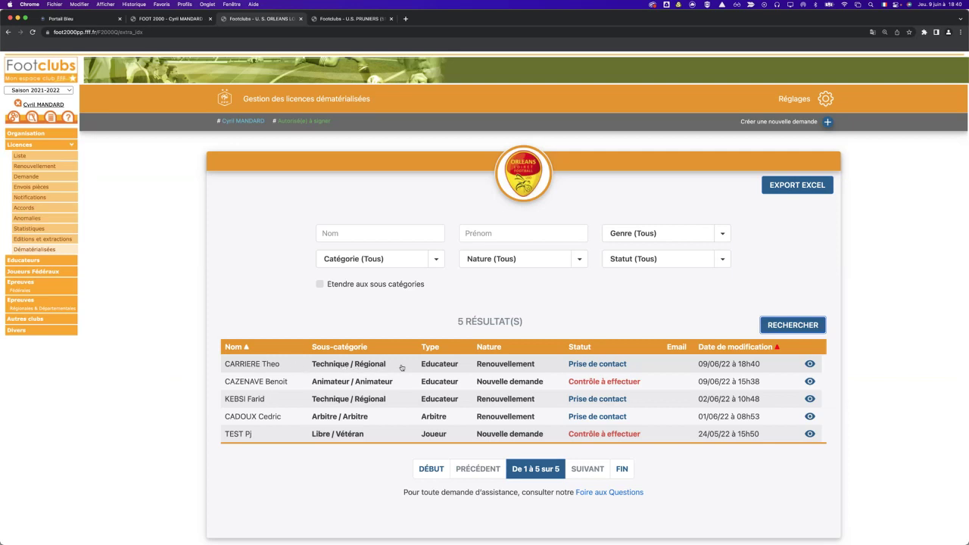
- Copy the top request's online form link and load it in a new tab
click(809, 364)
scroll(463, 358, down, 5)
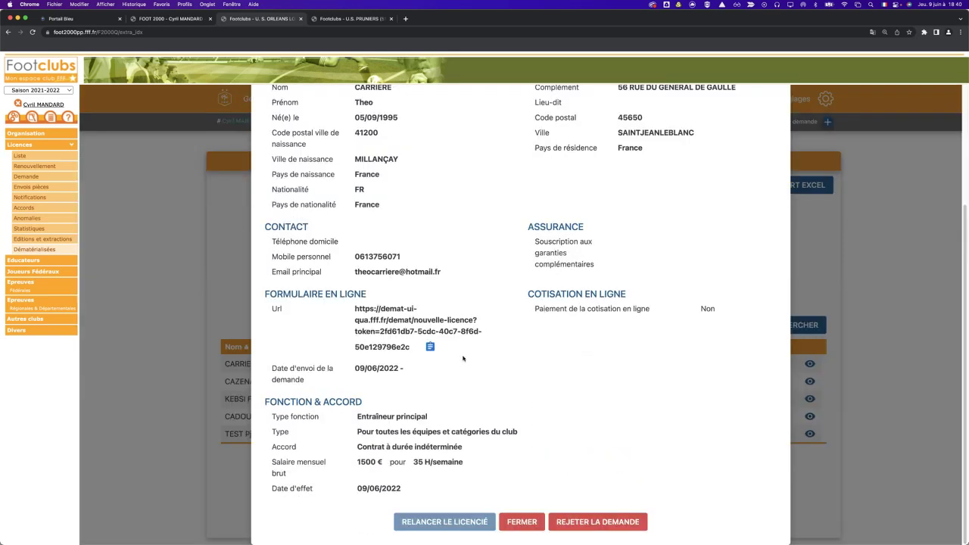
click(429, 347)
key(super+t)
key(super+v)
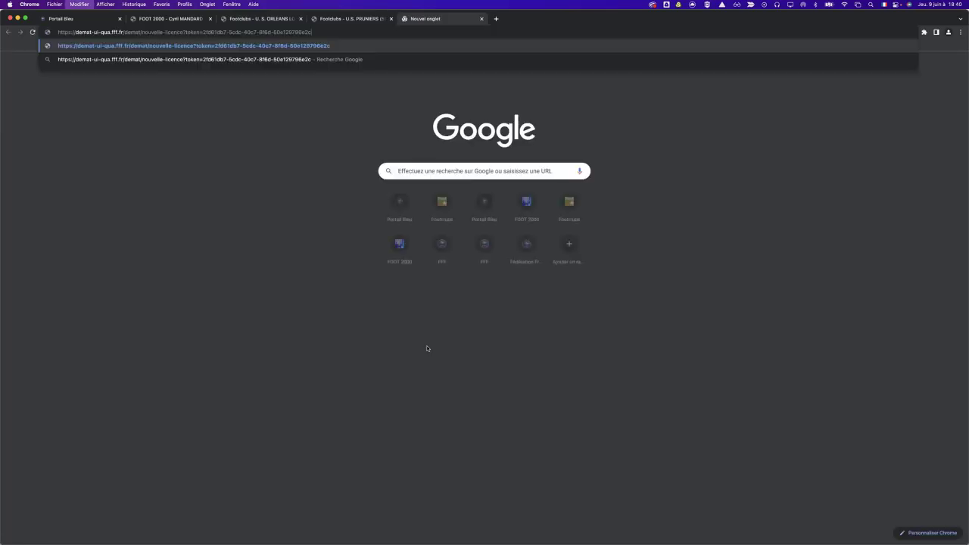
key(Return)
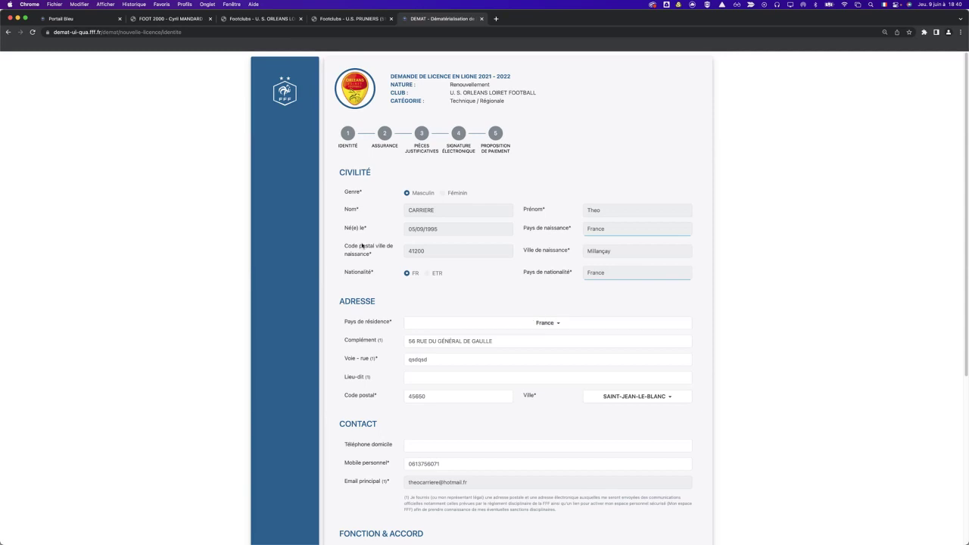
- Review the prefilled job and contract details, including weekly hours, and move to the insurance step
scroll(349, 204, down, 5)
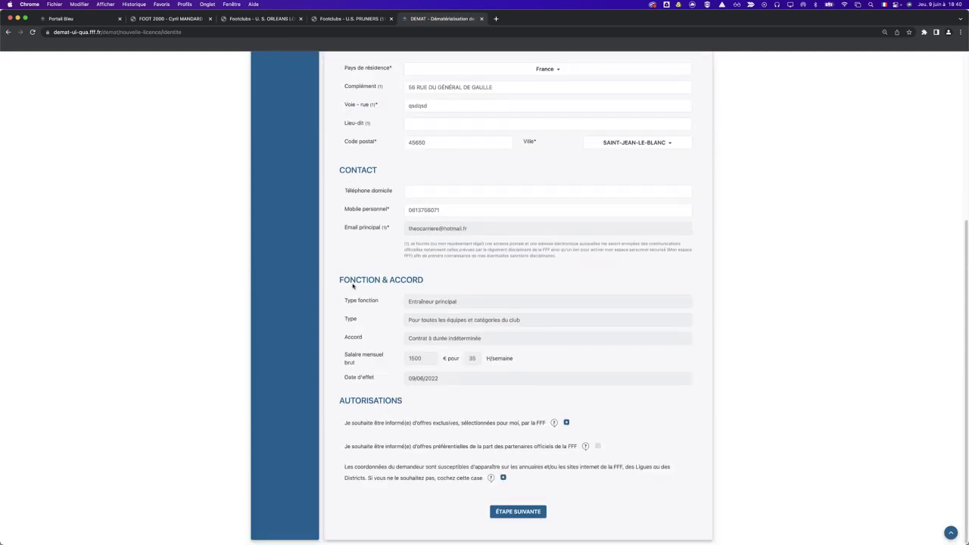
drag(344, 278, 457, 327)
drag(344, 338, 363, 338)
drag(343, 300, 374, 378)
click(392, 364)
click(472, 360)
click(521, 515)
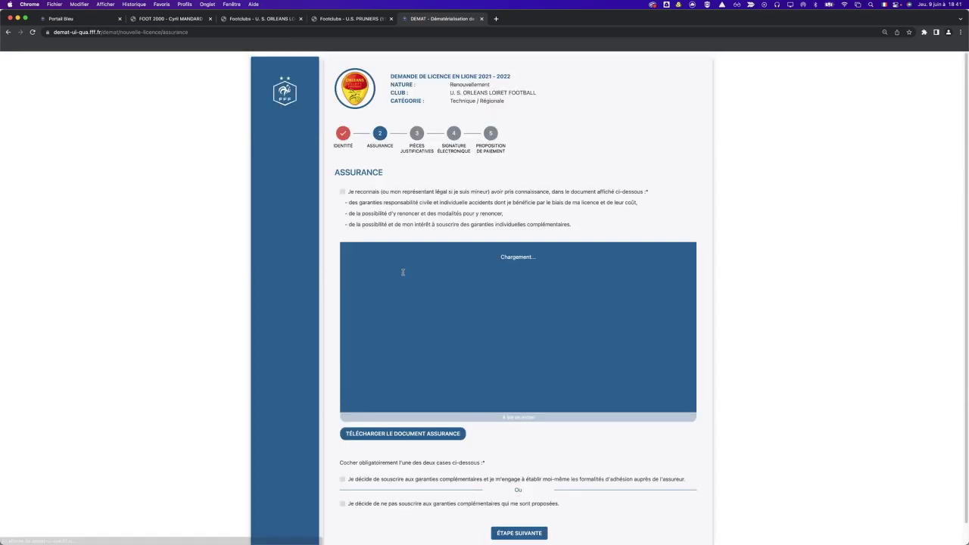
- Acknowledge the insurance notice, decline the complementary guarantees, and continue to supporting documents
click(362, 191)
scroll(451, 356, down, 15)
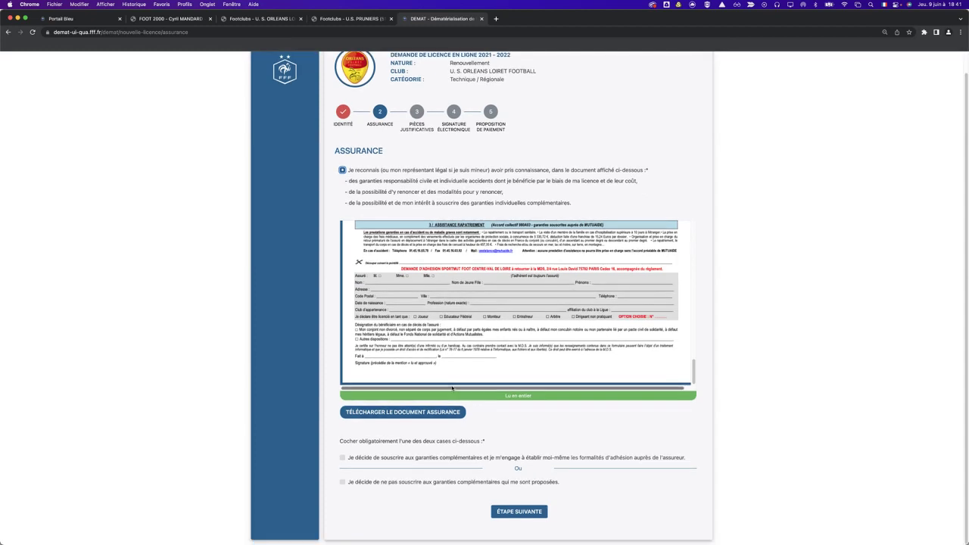
click(405, 482)
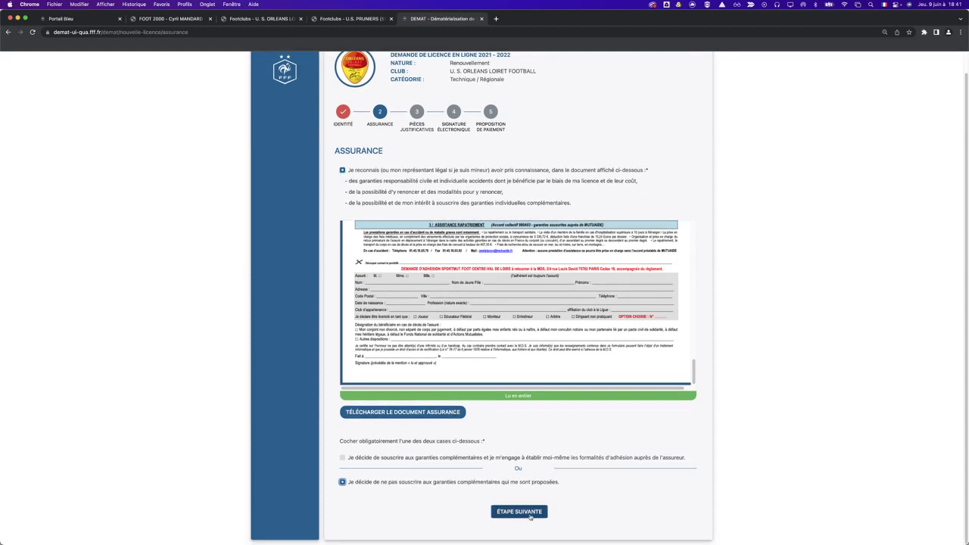
click(523, 513)
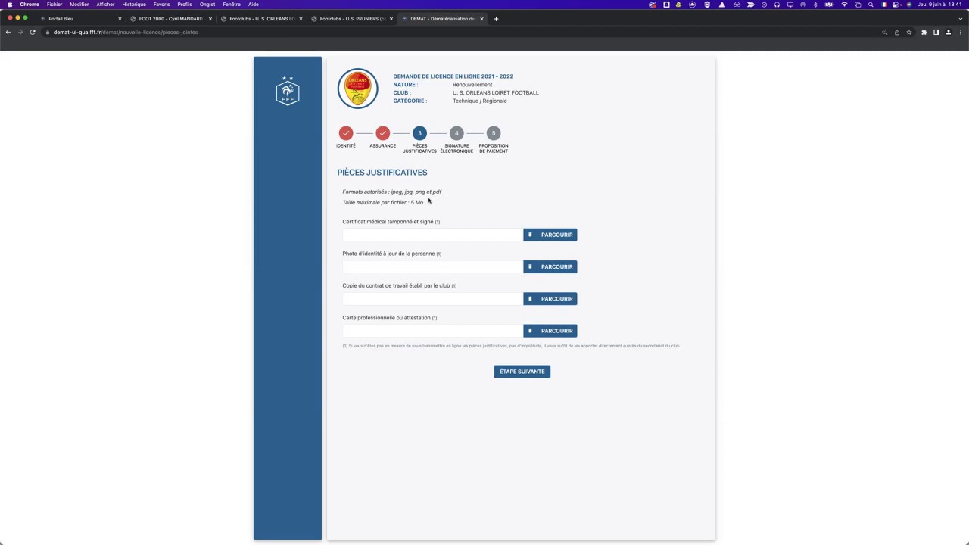
- Attach the medical certificate PDF, Photo.png, the contract copy and the professional card PDF
drag(371, 217, 489, 223)
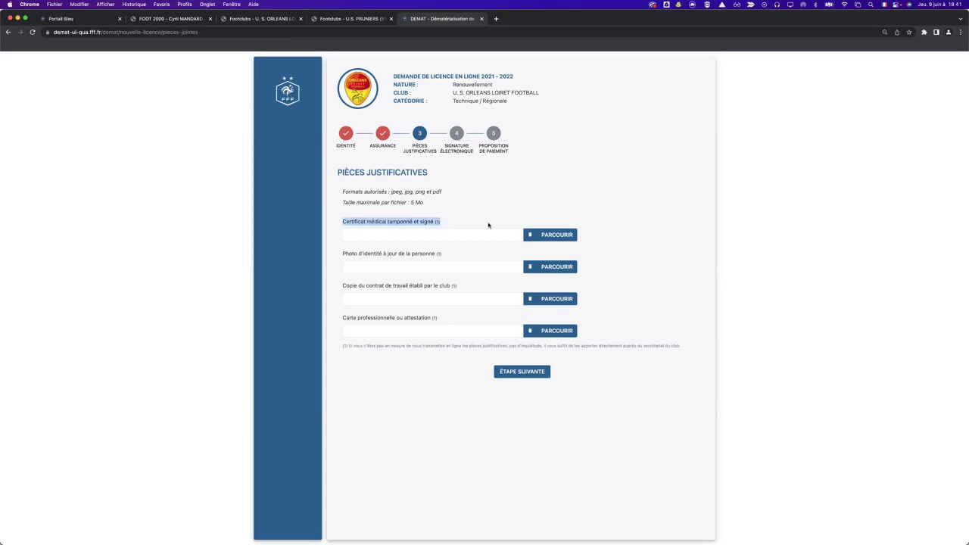
click(554, 234)
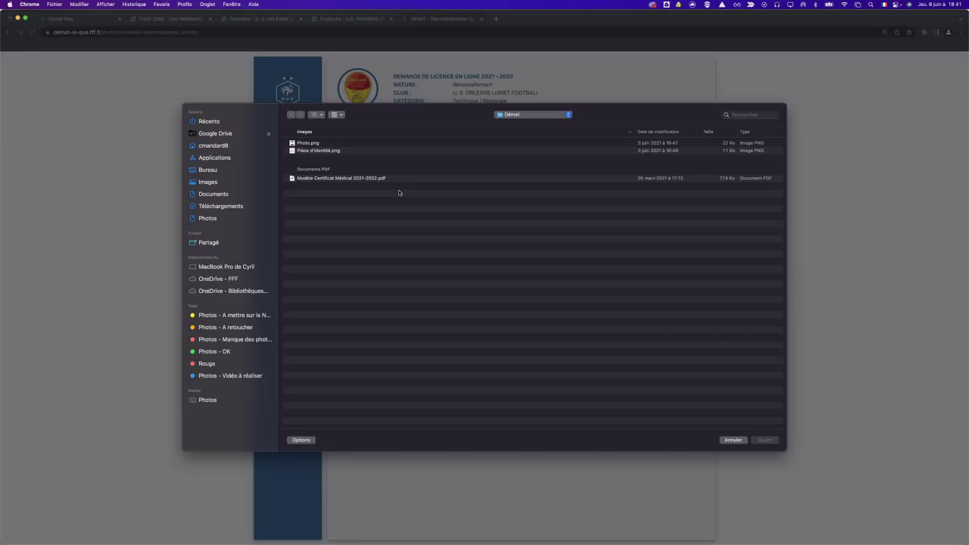
double_click(360, 178)
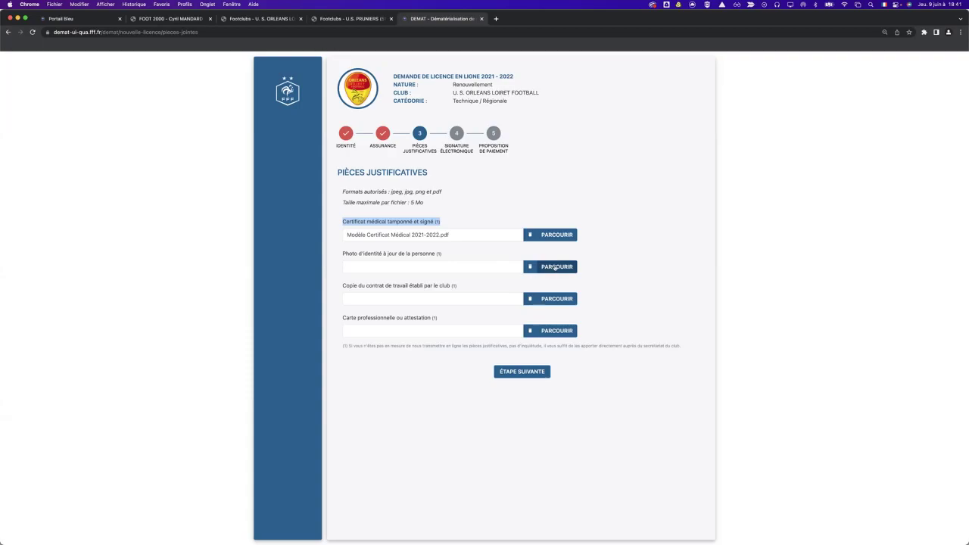
click(551, 267)
double_click(313, 144)
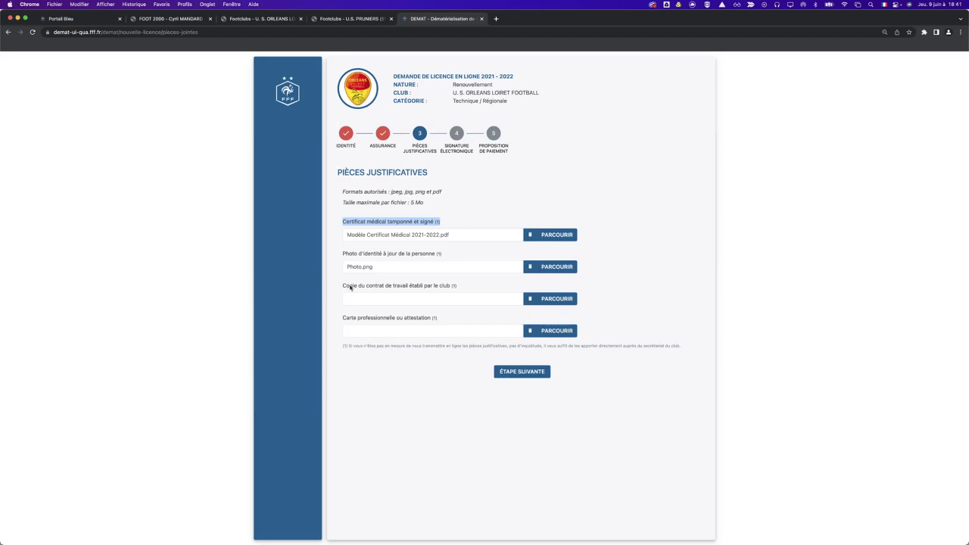
drag(350, 287, 427, 287)
click(564, 299)
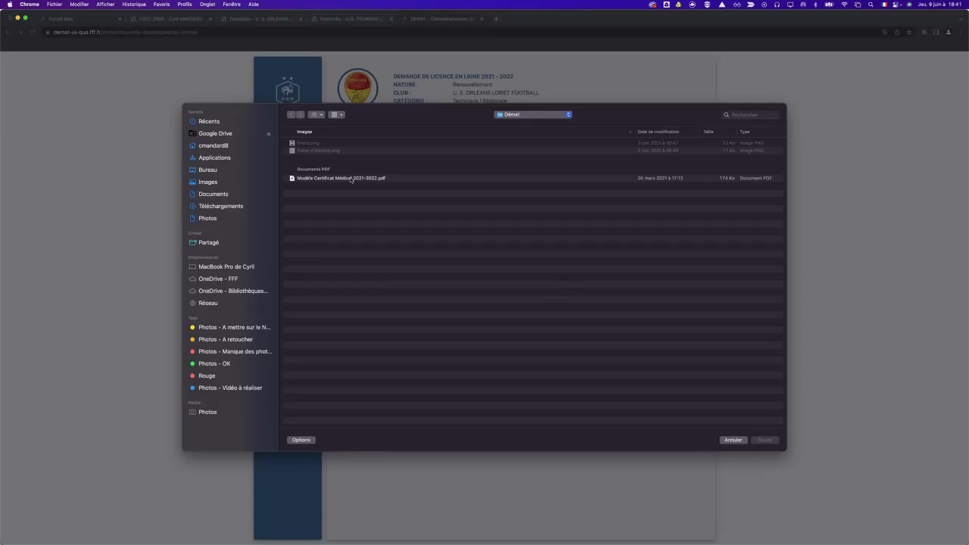
double_click(351, 180)
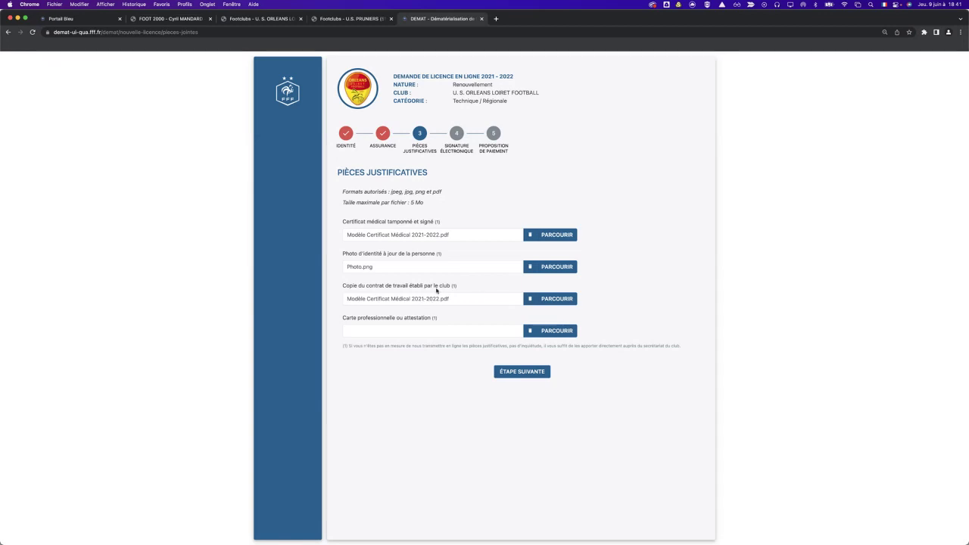
click(560, 333)
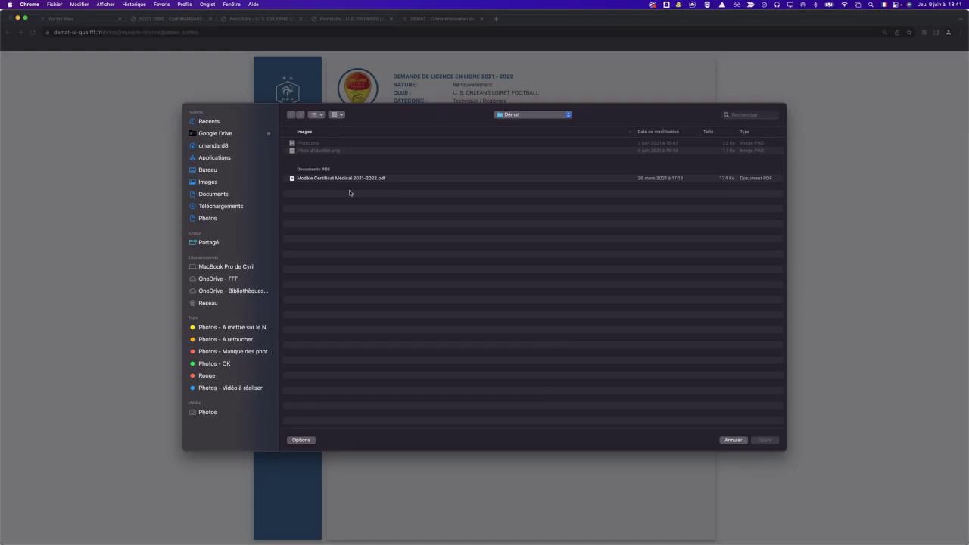
double_click(340, 180)
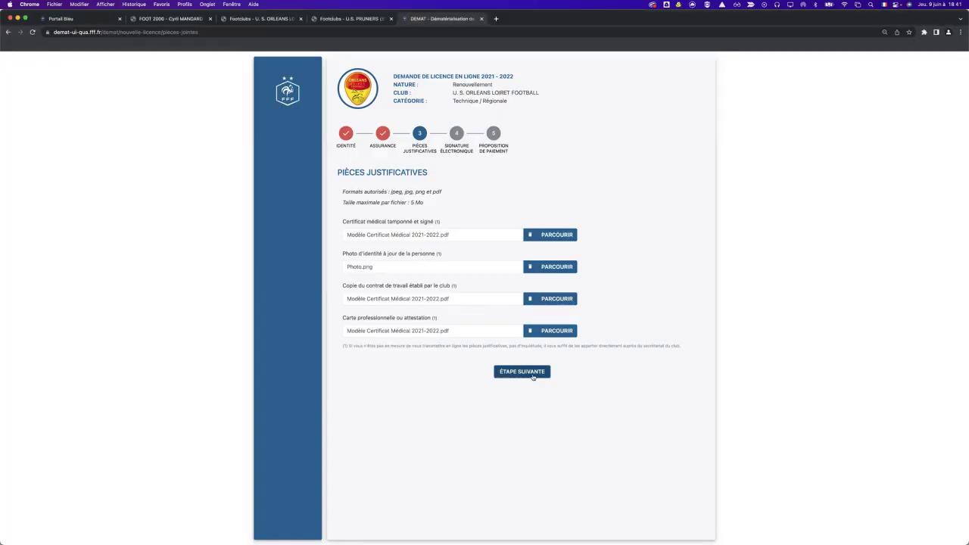
click(533, 373)
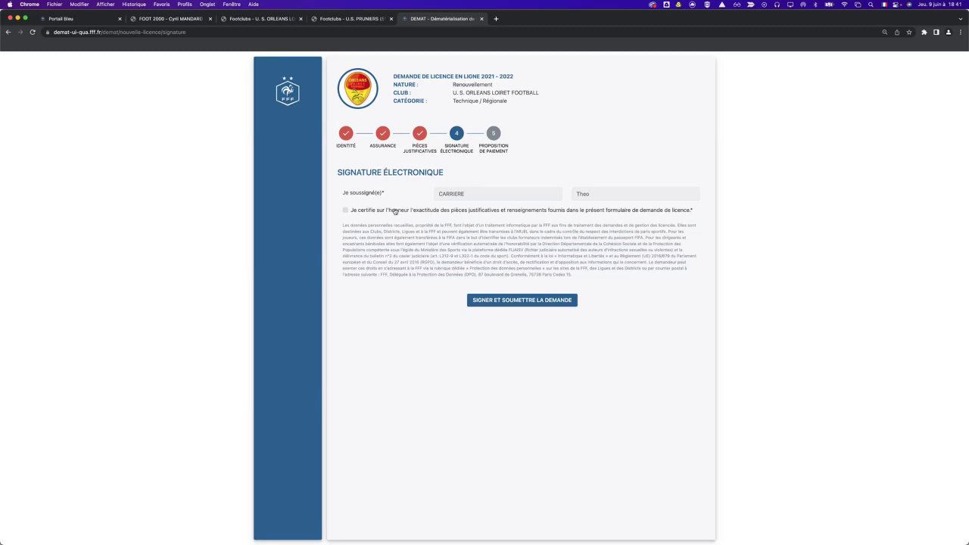
- Certify the information, sign and submit without online payment, and close the form tab
click(394, 211)
click(542, 302)
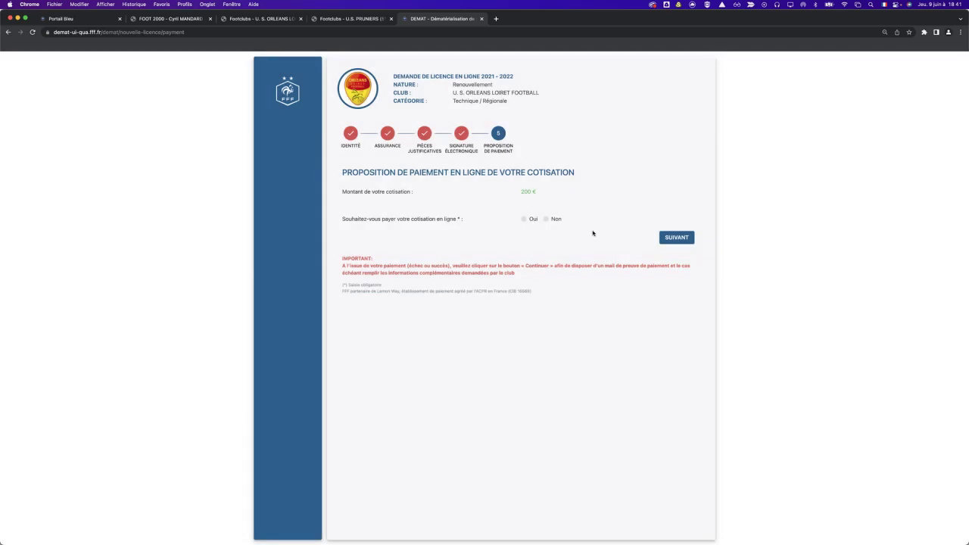
click(546, 219)
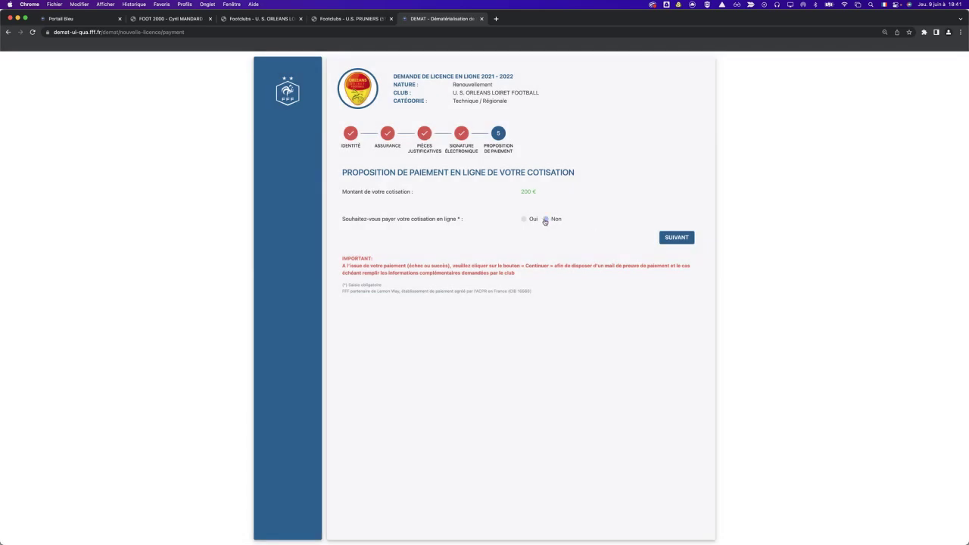
click(677, 239)
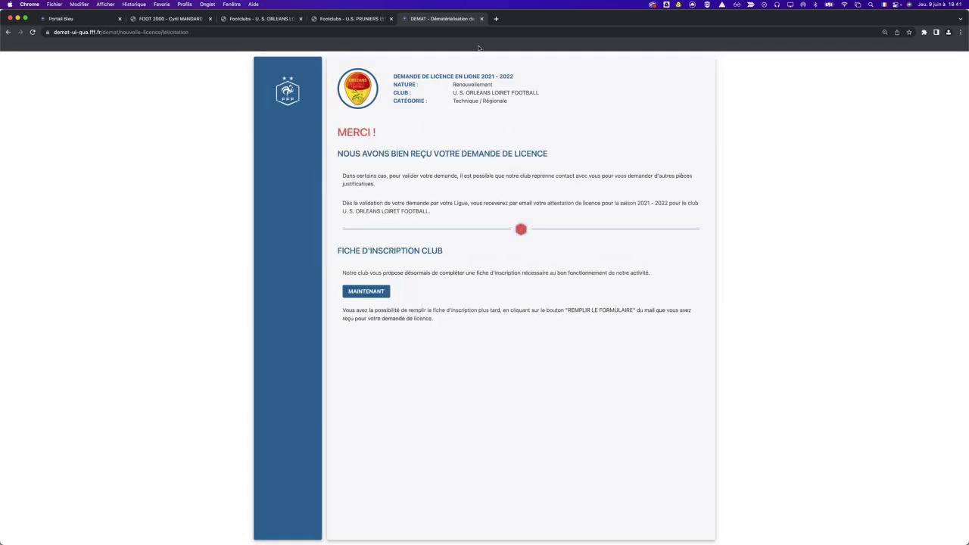
click(482, 19)
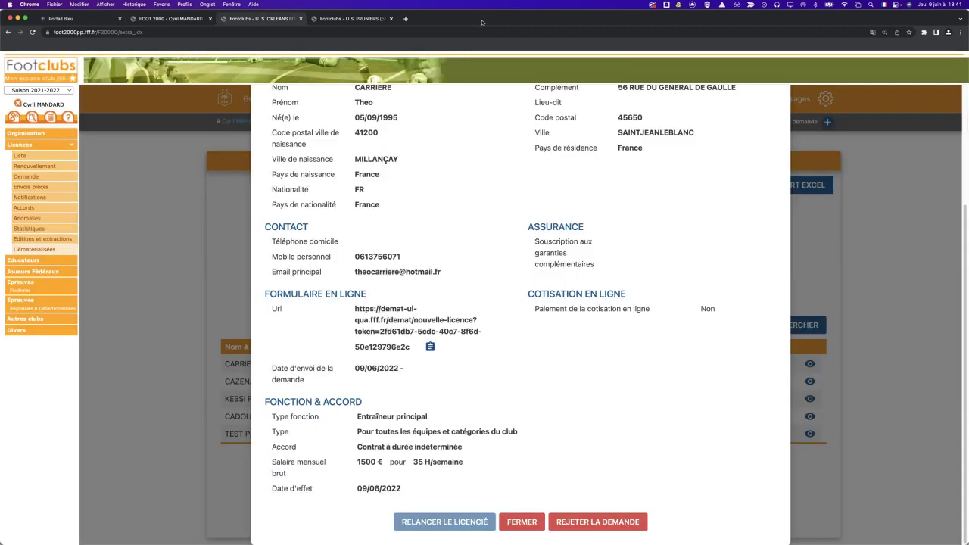
- Refresh the request list and reopen the top request's updated details
click(522, 522)
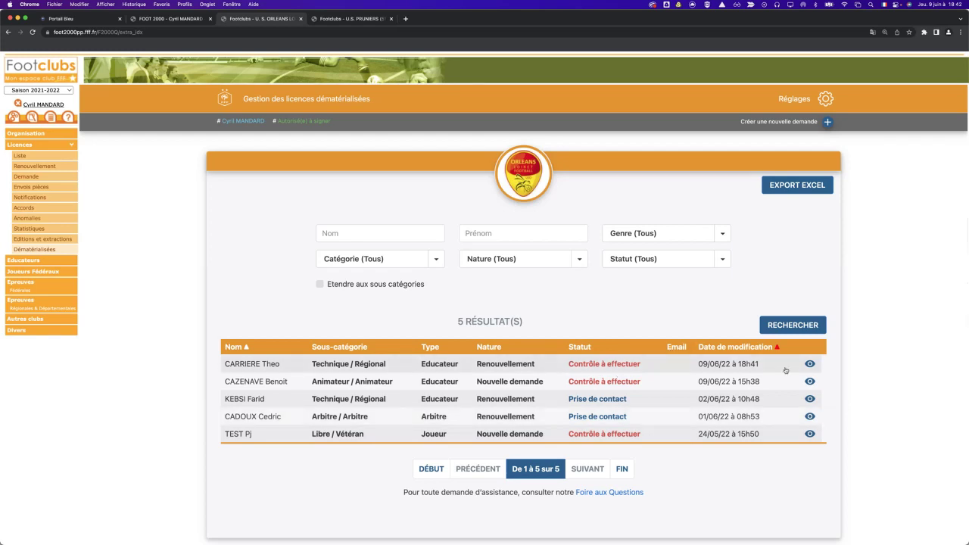
click(808, 364)
scroll(517, 395, down, 1)
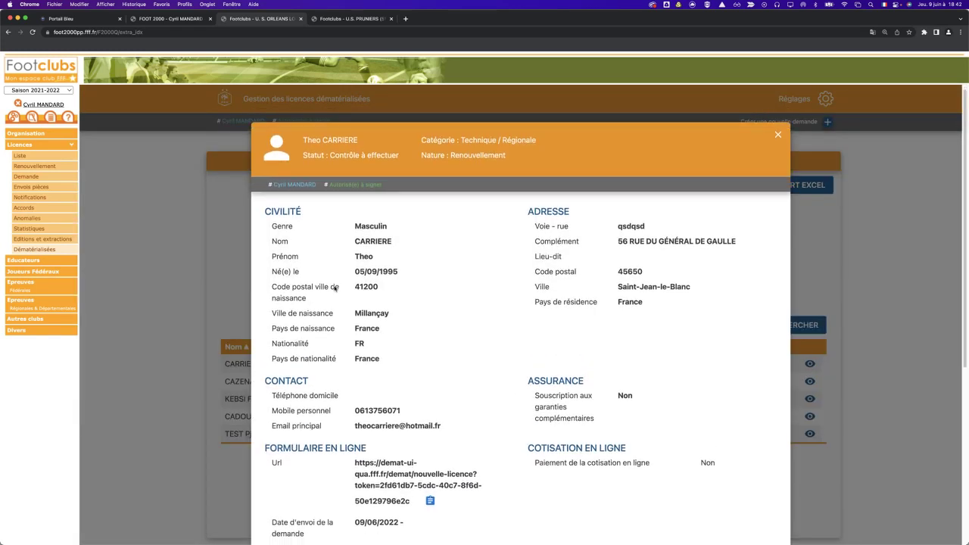
scroll(460, 348, down, 3)
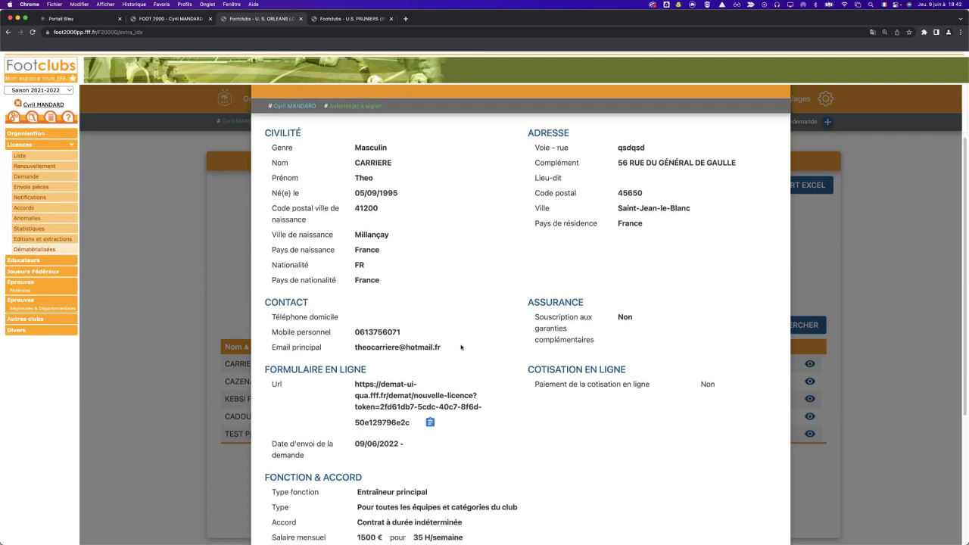
scroll(461, 347, down, 4)
drag(271, 384, 420, 461)
scroll(420, 461, down, 4)
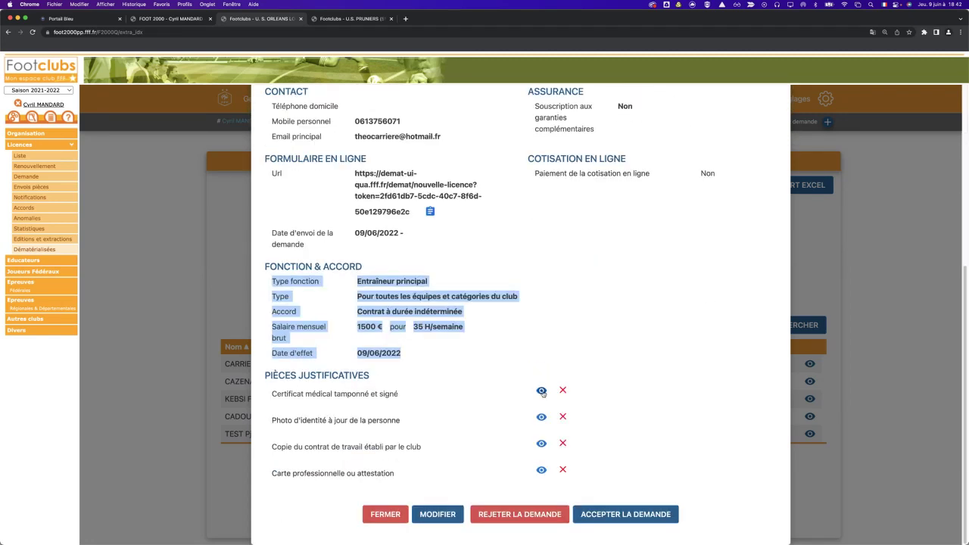
- Preview the medical certificate, identity photo, third document and professional card attachments
click(543, 393)
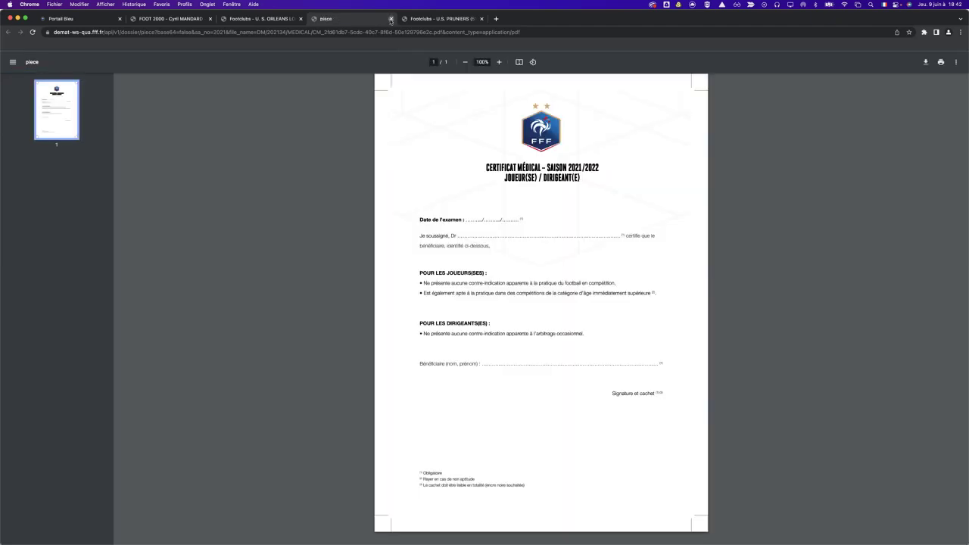
key(super+w)
click(541, 417)
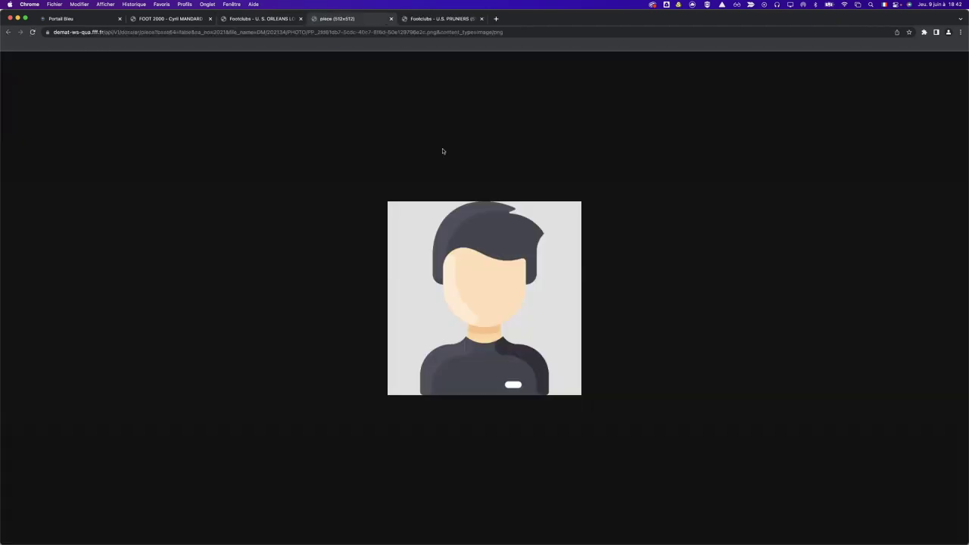
click(391, 19)
click(542, 443)
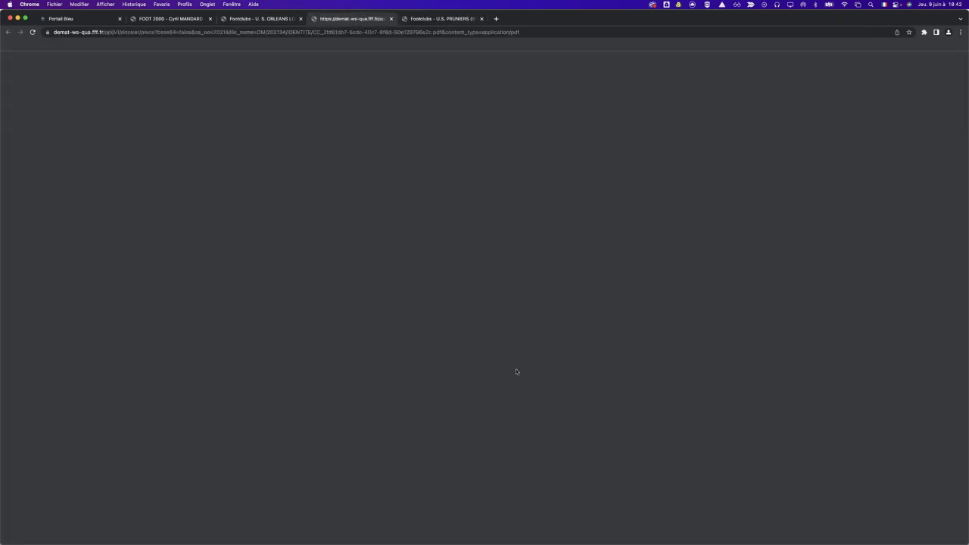
key(super+w)
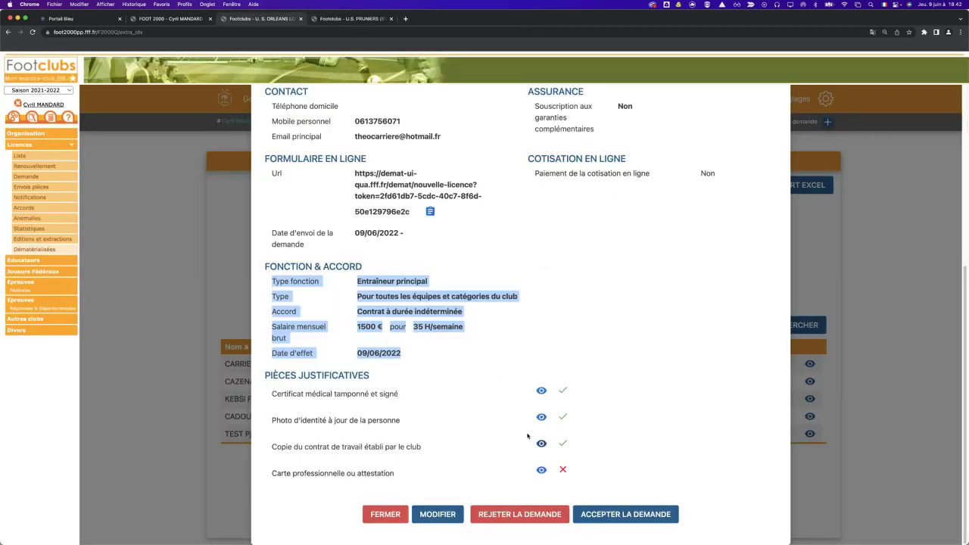
click(541, 471)
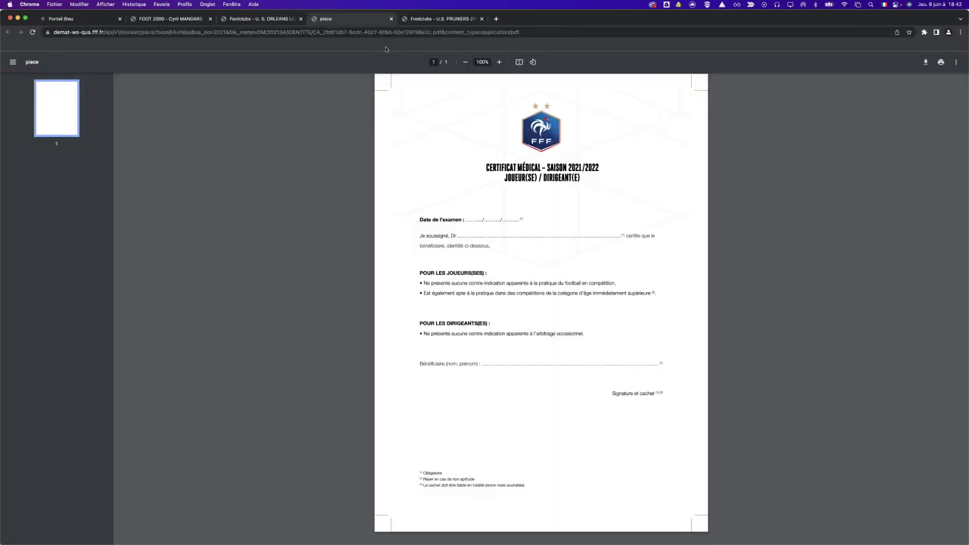
click(391, 19)
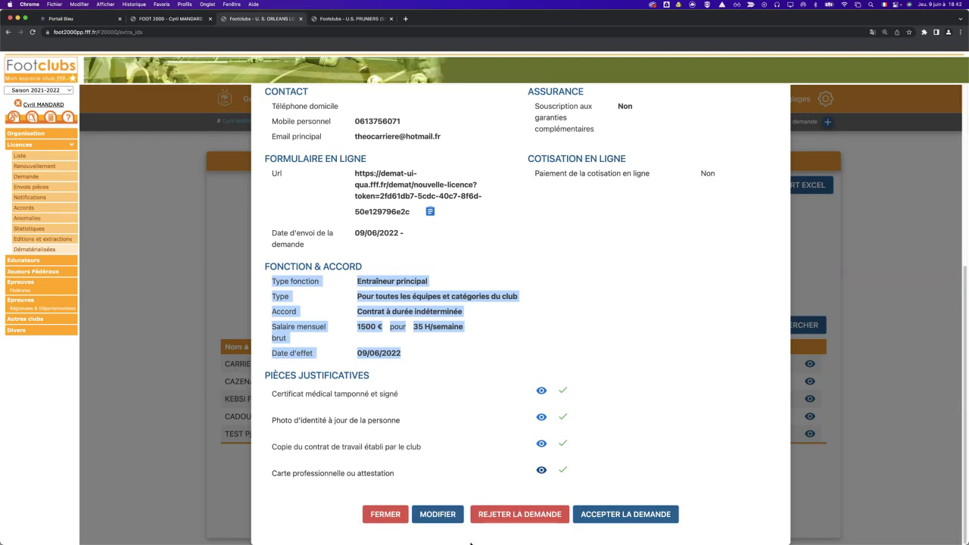
- Switch the request into edit mode and back to the details view
click(437, 515)
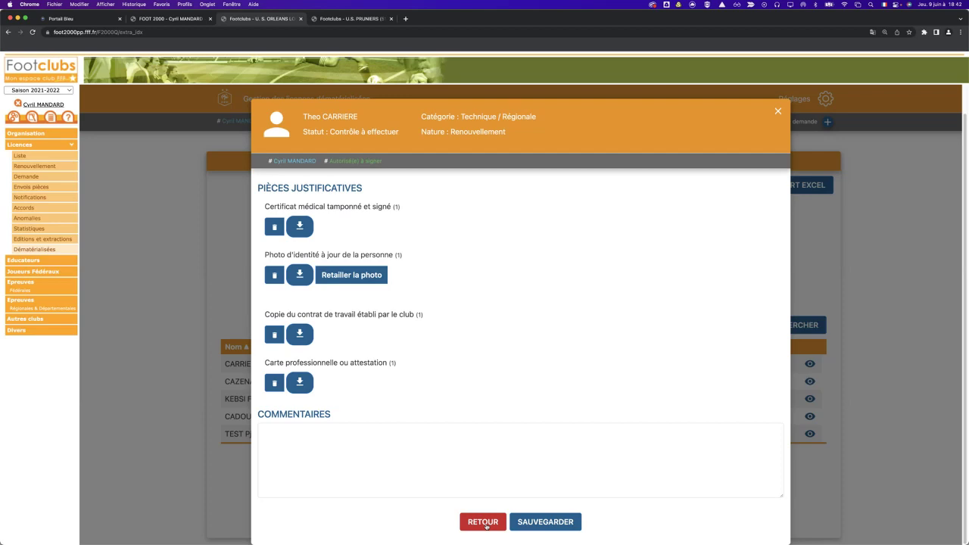
click(484, 522)
scroll(506, 502, down, 5)
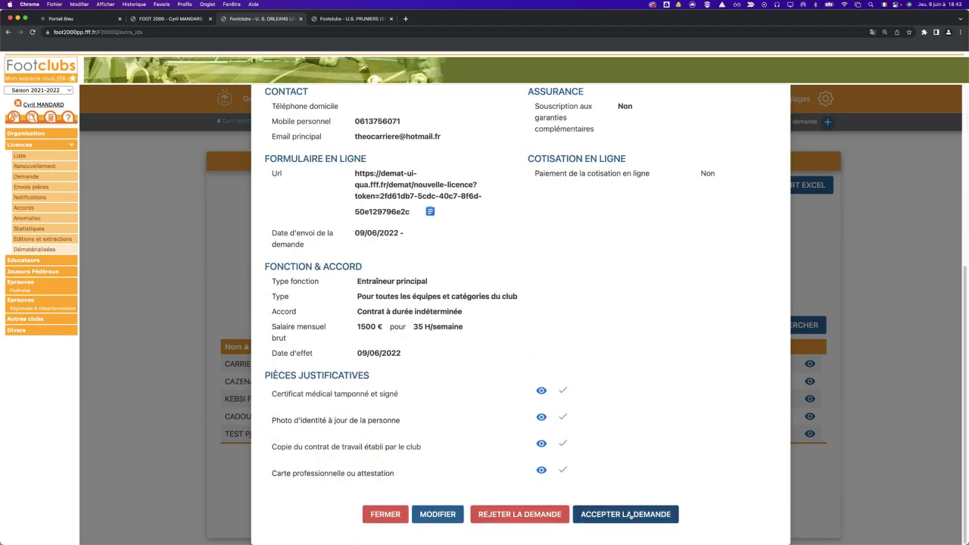
- Accept the coach's request, then certify the information and sign it for the club
click(630, 514)
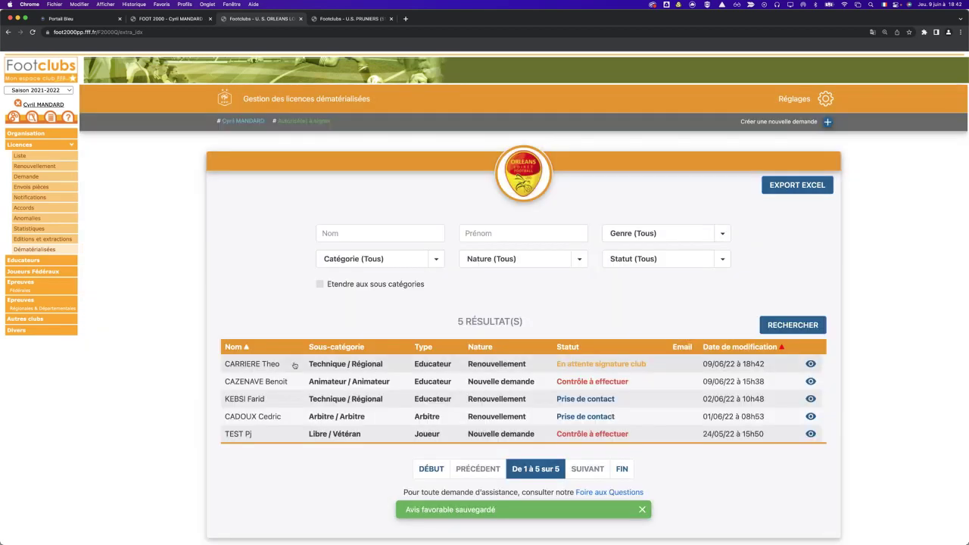
click(810, 364)
scroll(315, 472, down, 5)
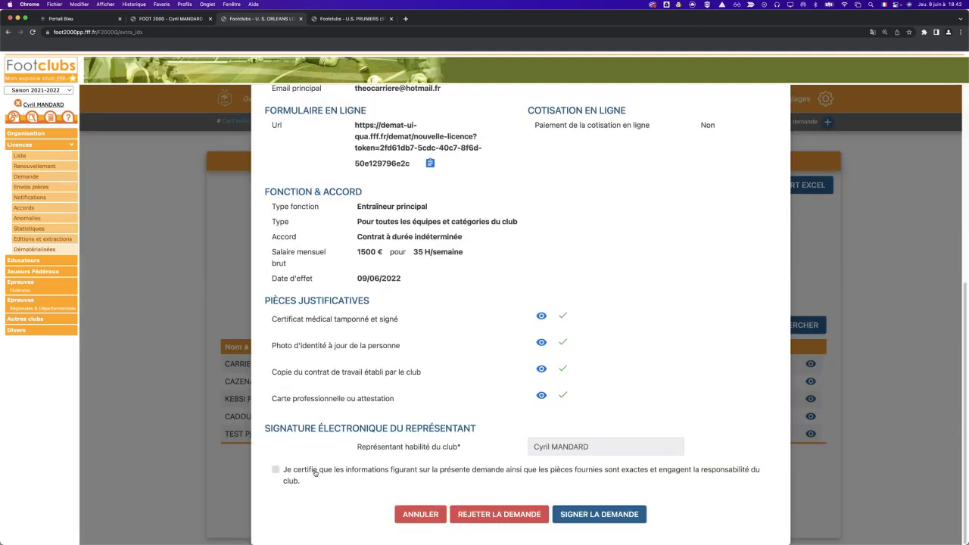
click(315, 472)
click(617, 515)
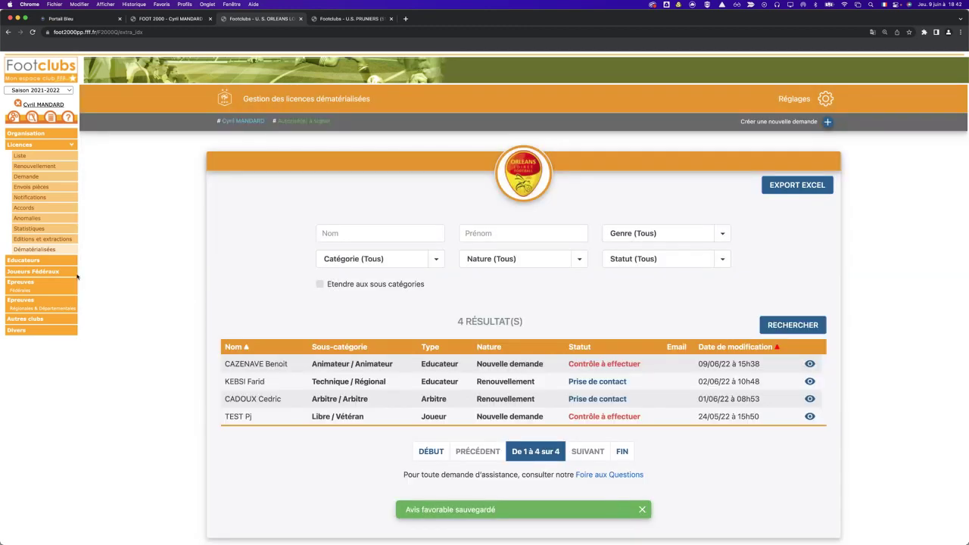
click(46, 261)
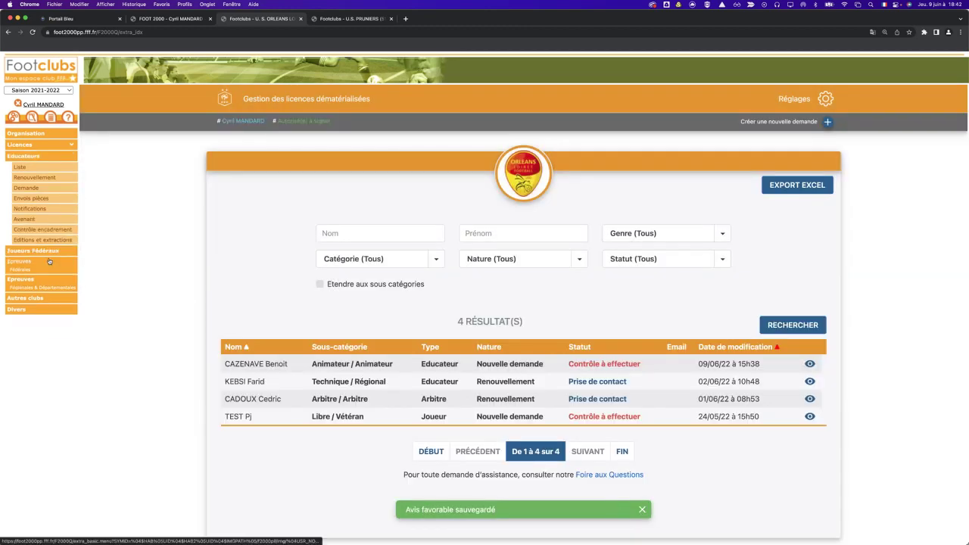
- Browse the educator licence list and renewals, then return to dematerialised licences
click(34, 167)
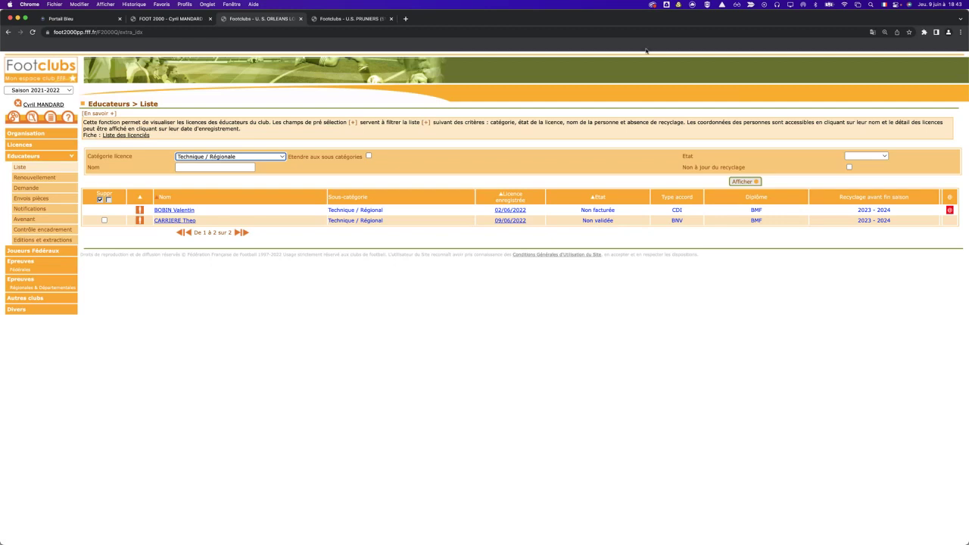
click(333, 337)
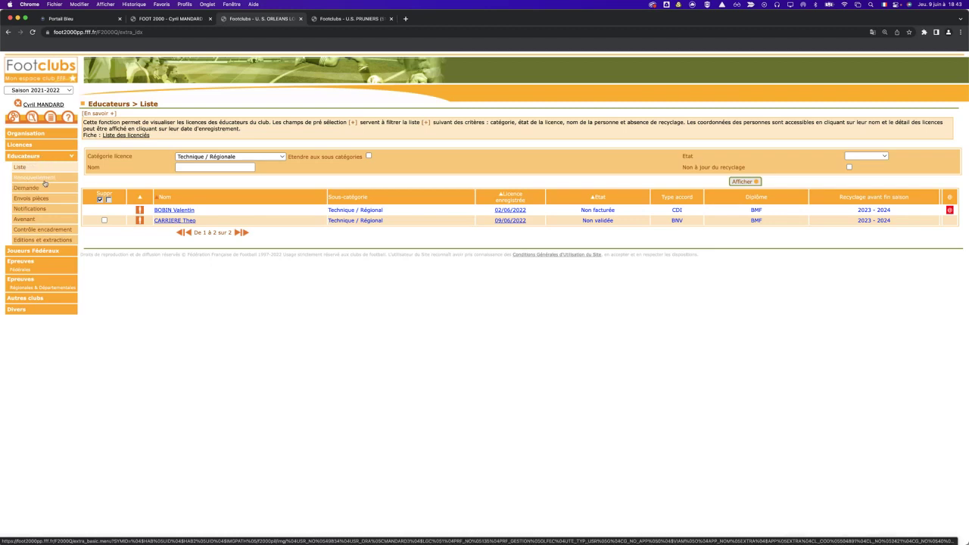
click(54, 183)
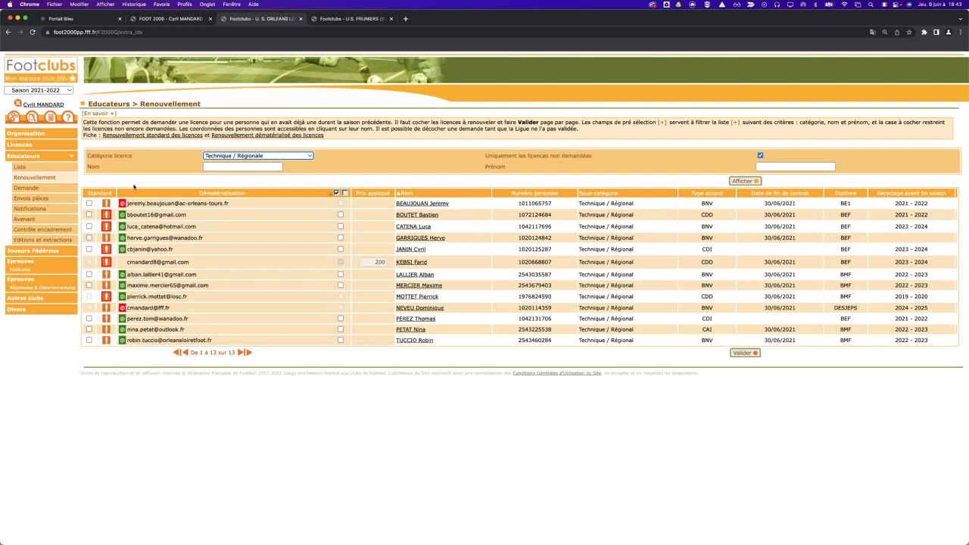
click(67, 147)
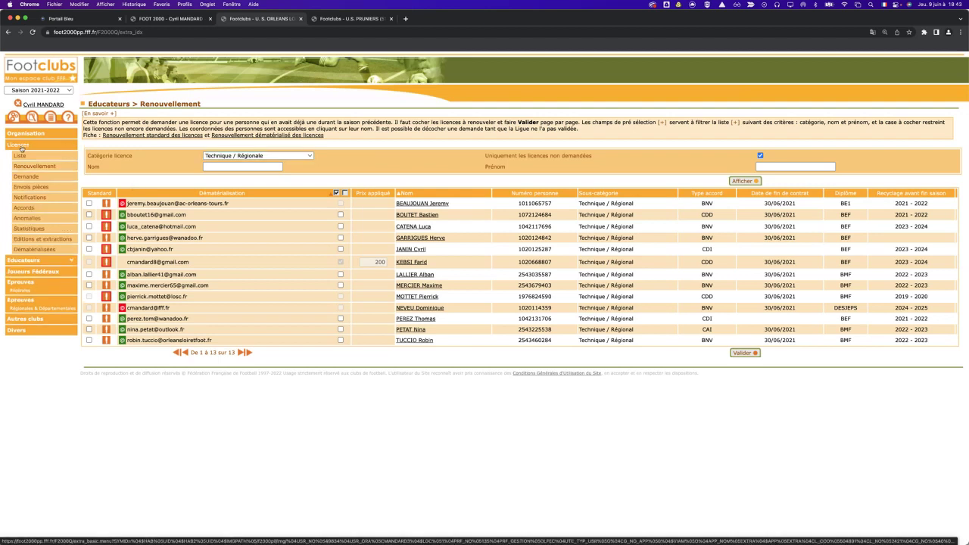
click(59, 252)
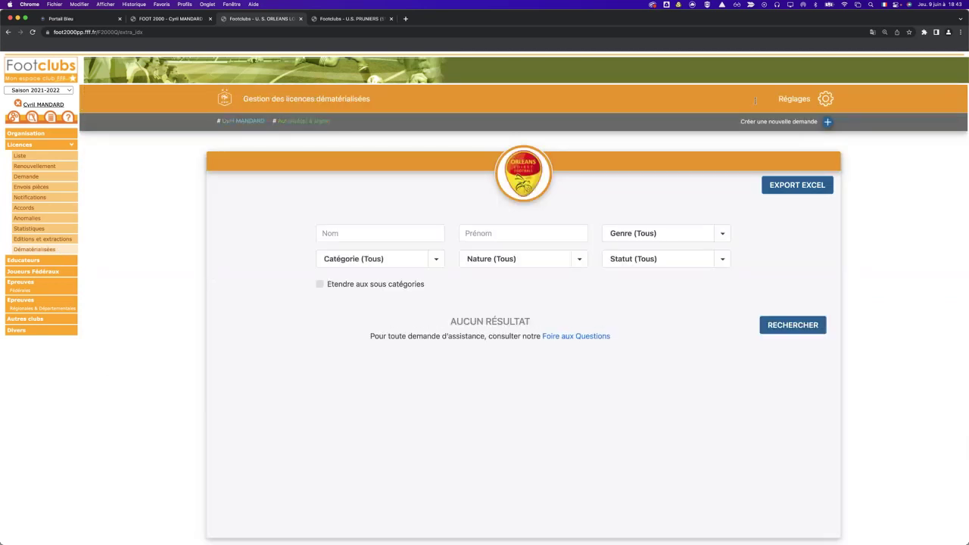
- Start a new licence request and choose the ÉDUCATEUR licence type
triple_click(827, 123)
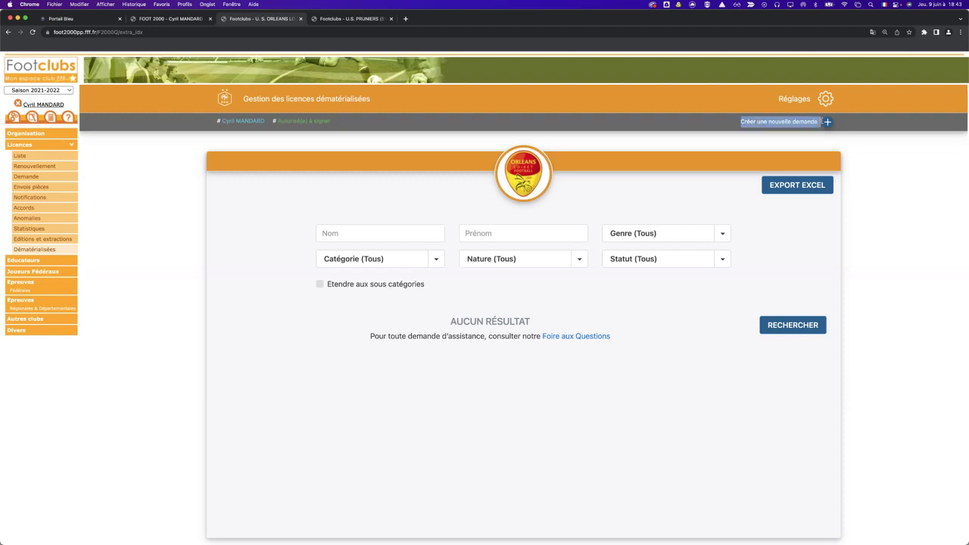
click(828, 123)
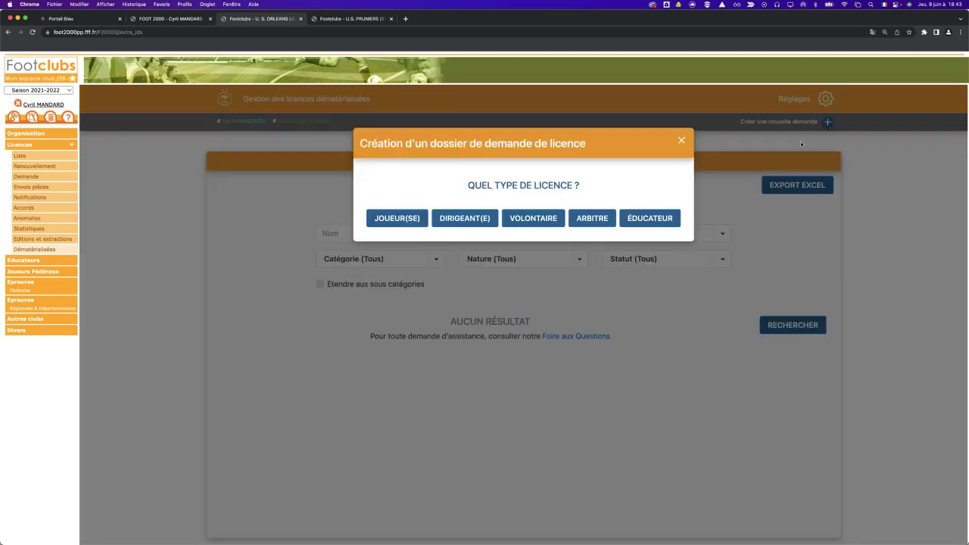
drag(460, 186, 599, 190)
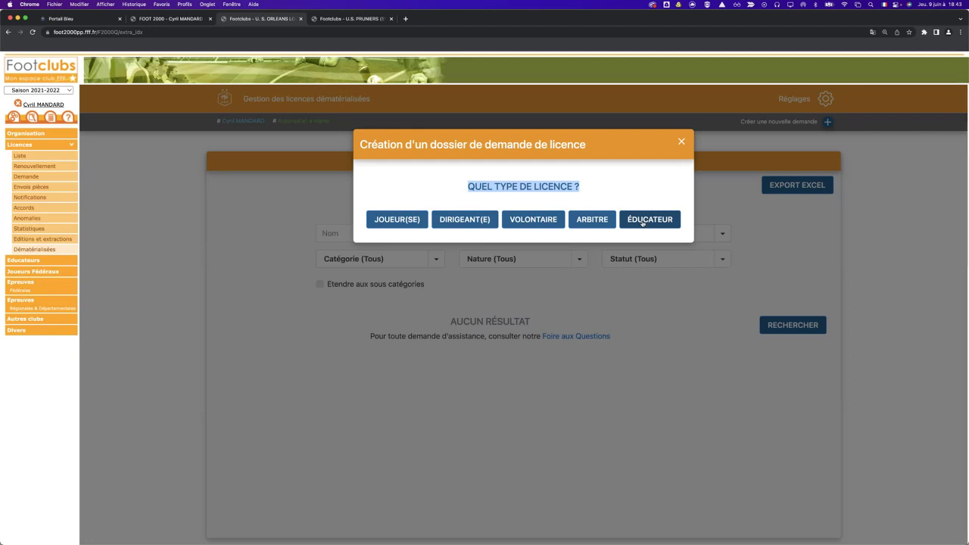
click(642, 220)
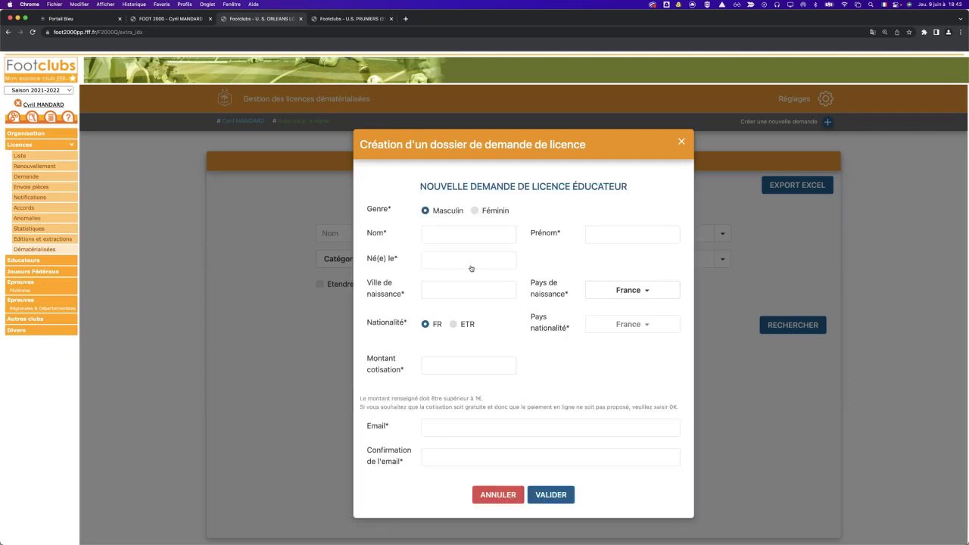
- Look up the sample request details on the slide in another window
click(443, 234)
click(613, 235)
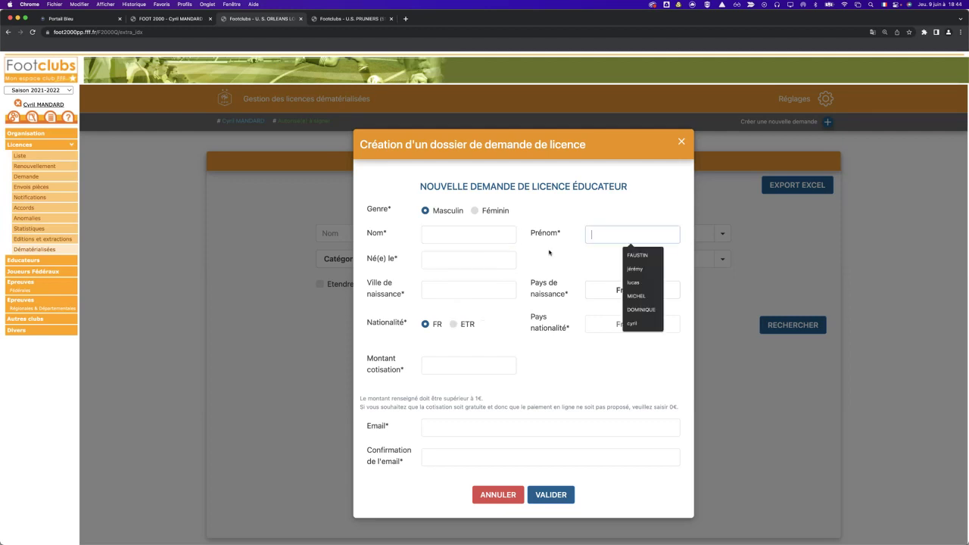
click(479, 264)
click(550, 268)
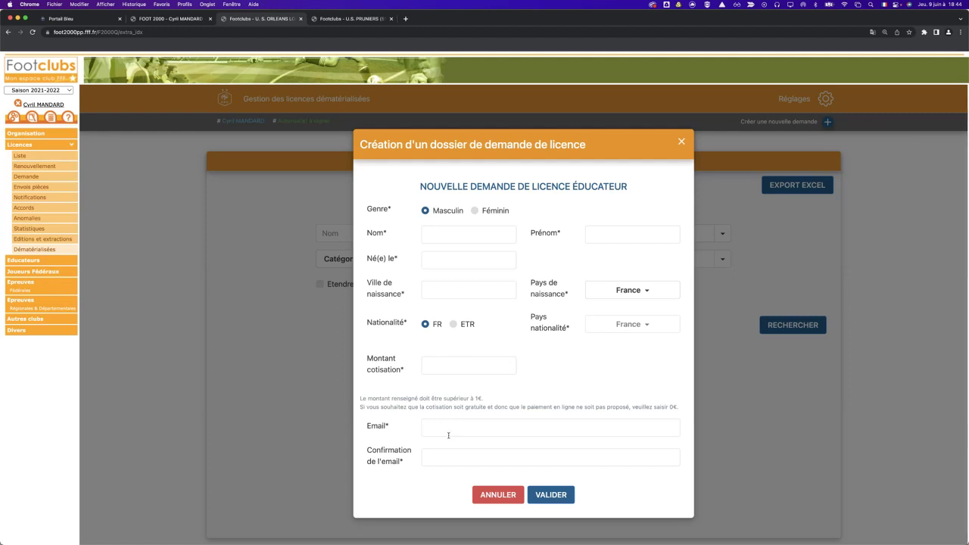
key(super+Tab)
key(super+Tab)
key(ctrl+Up)
click(418, 297)
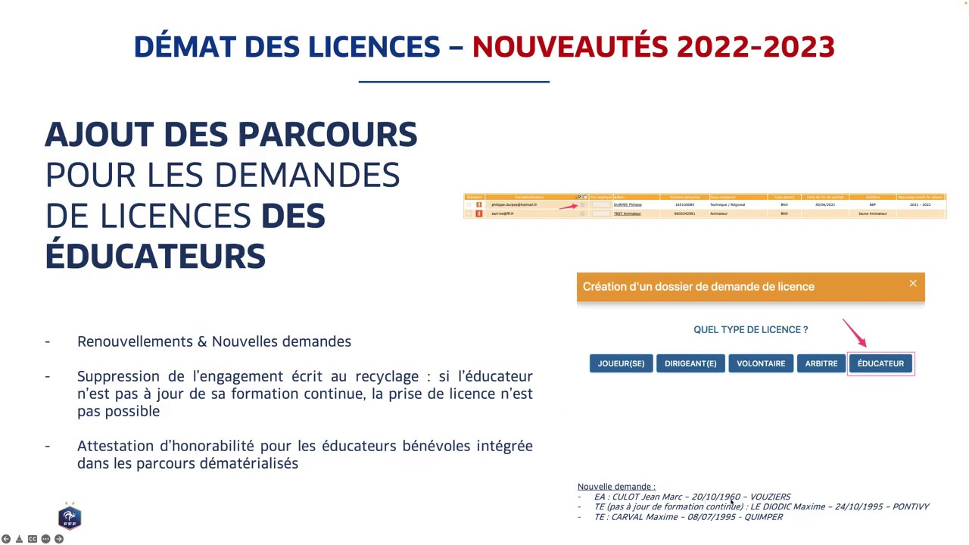
key(super+Tab)
- Enter the coach's last name, first name and birth date
click(457, 233)
key(Tab)
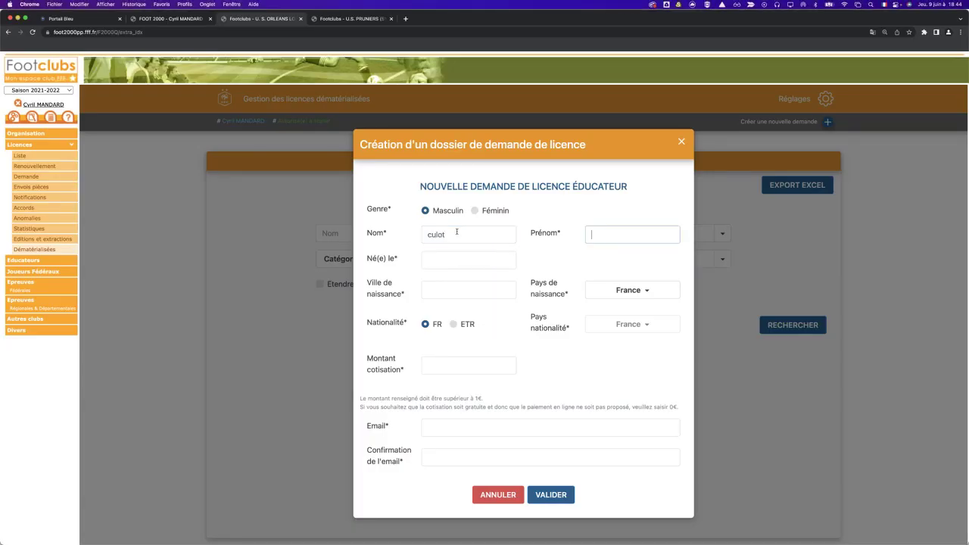
key(Tab)
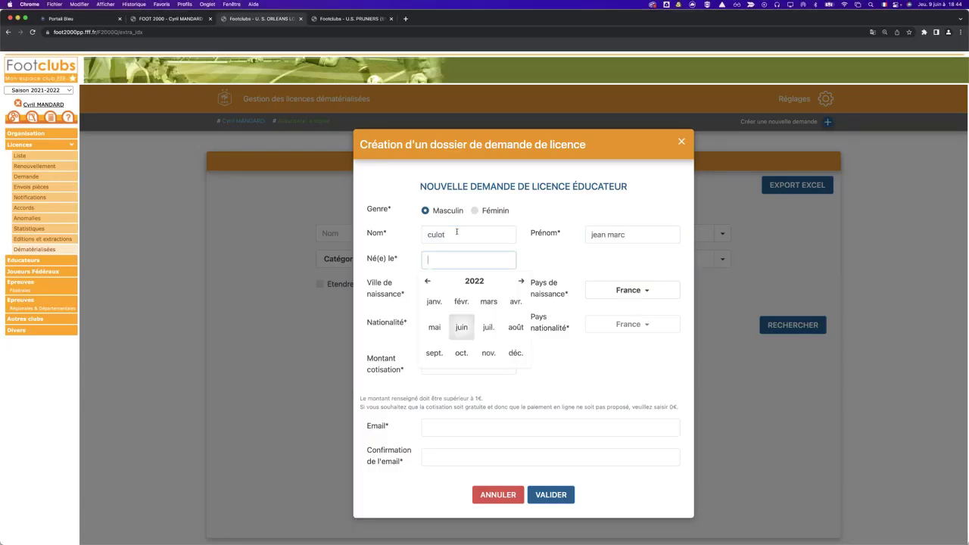
text(20/10)
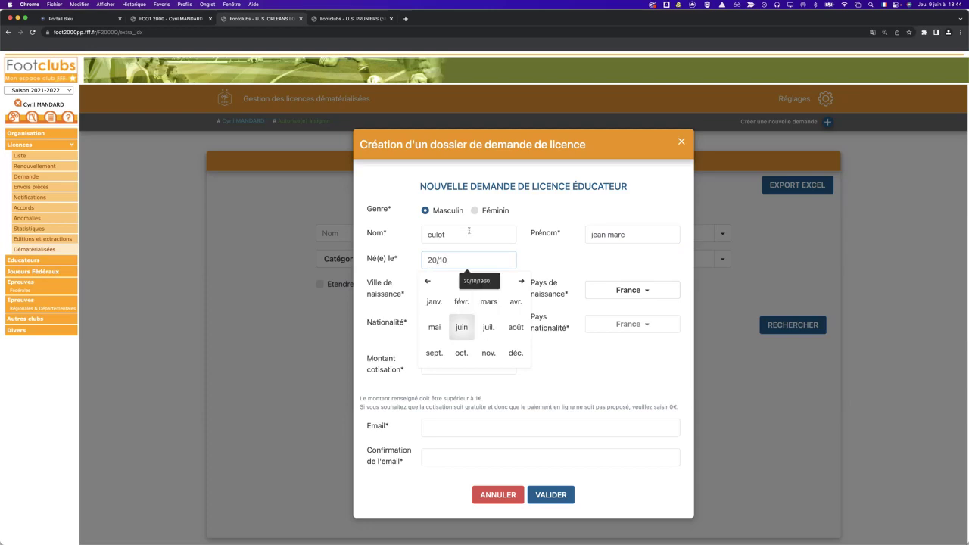
key(Down)
key(Return)
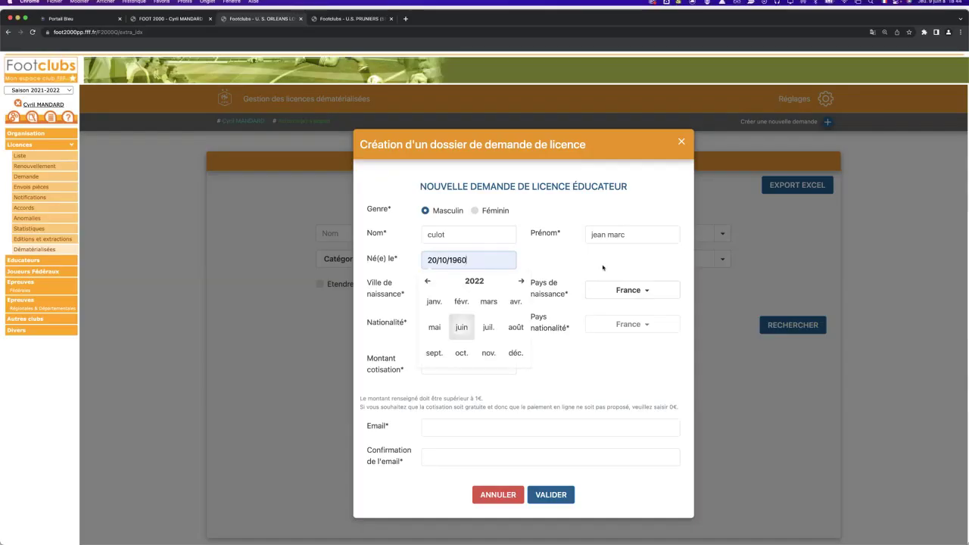
- Fill the birth town, a 50 membership fee and both e-mail fields, then validate
click(500, 290)
text(vouzier)
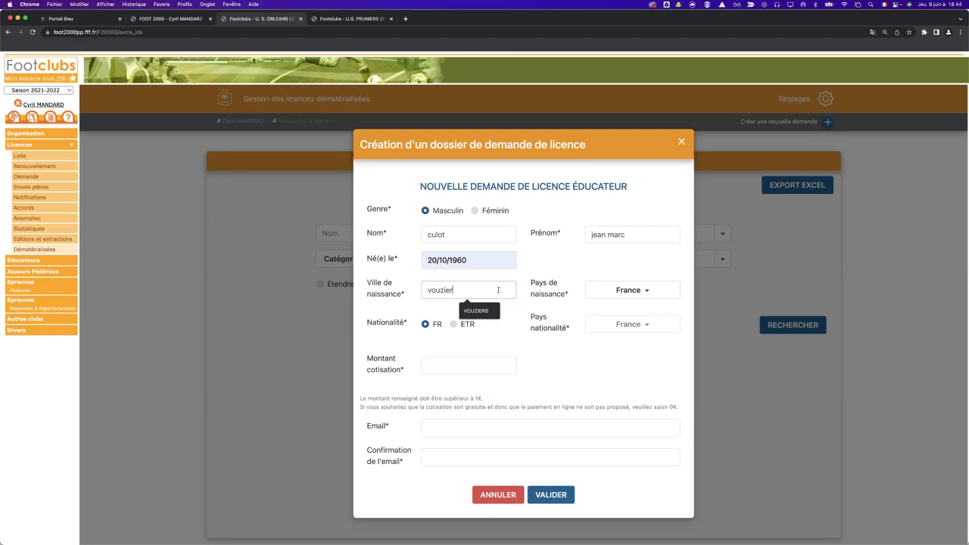
text(s)
click(462, 369)
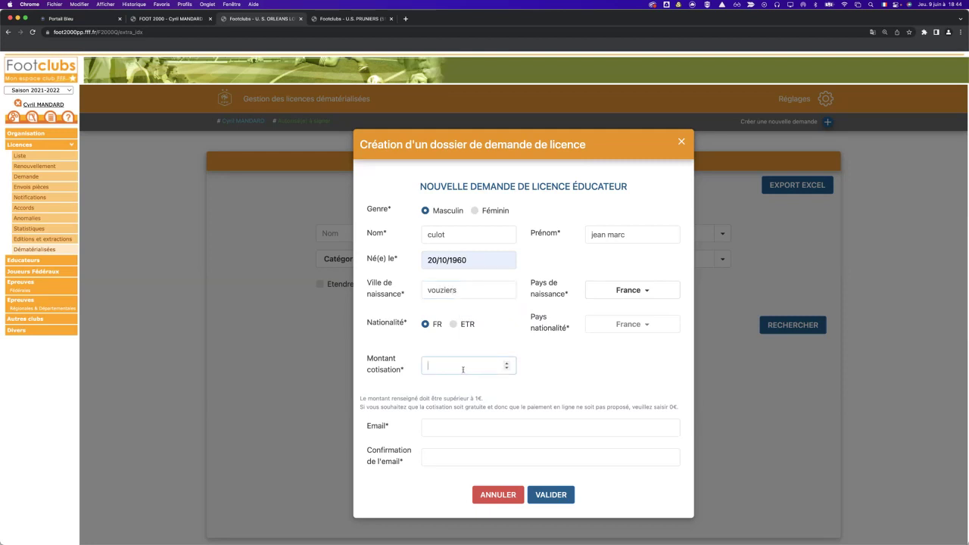
text(50)
click(455, 428)
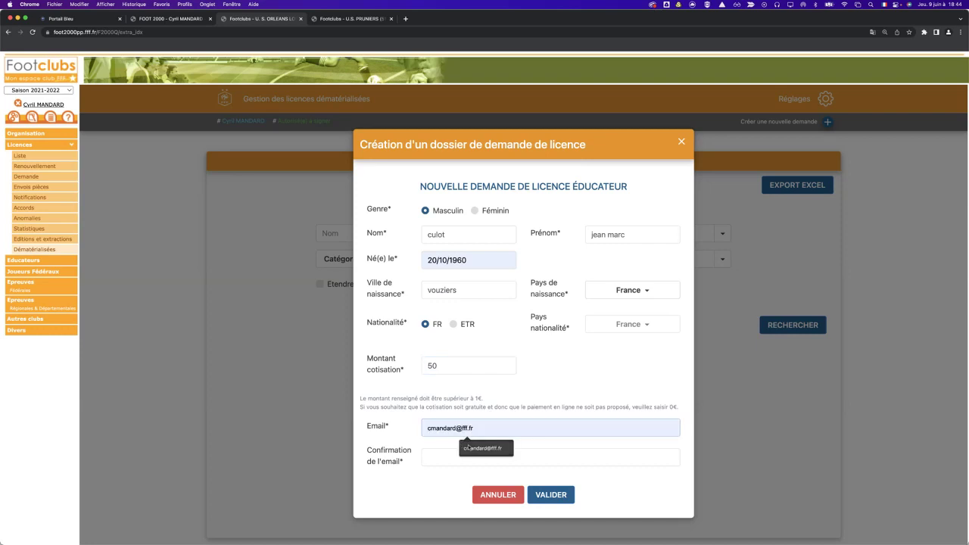
click(477, 448)
click(451, 458)
click(484, 478)
click(551, 495)
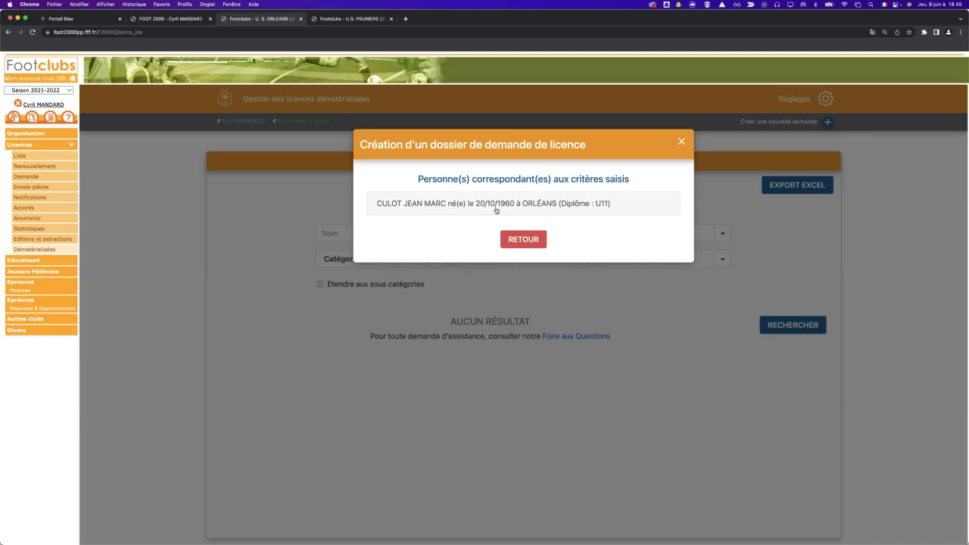
- Pick the matching person, make them goalkeeper coach for team U15 R1, and create the request
click(599, 205)
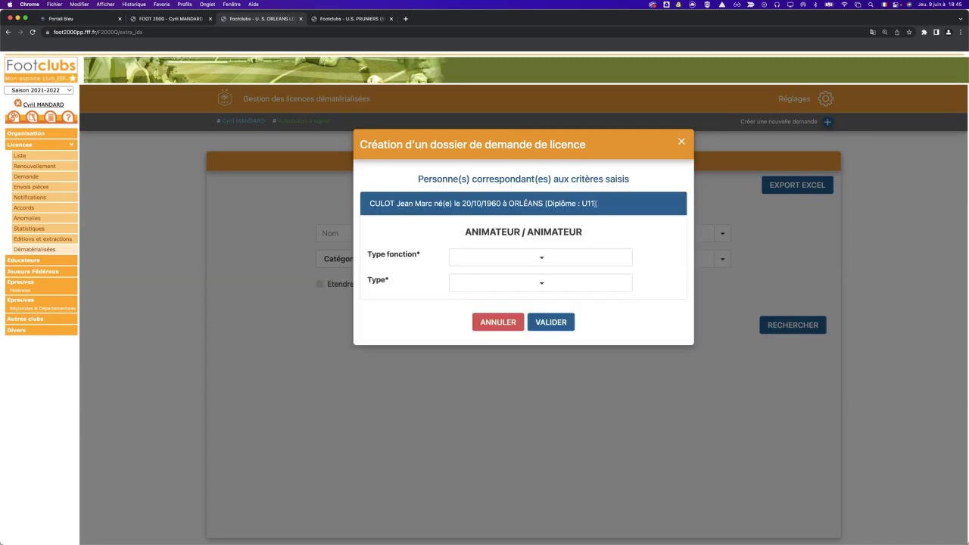
click(542, 258)
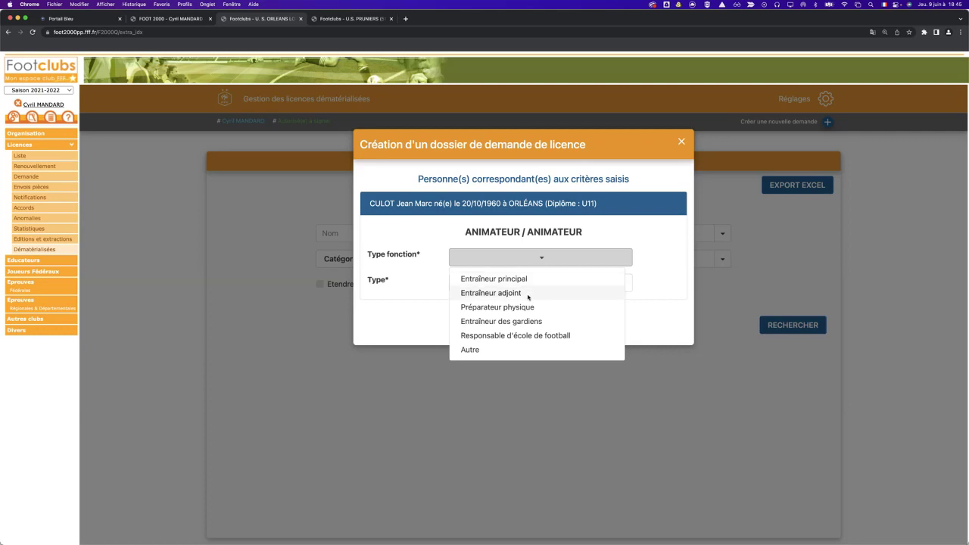
click(534, 323)
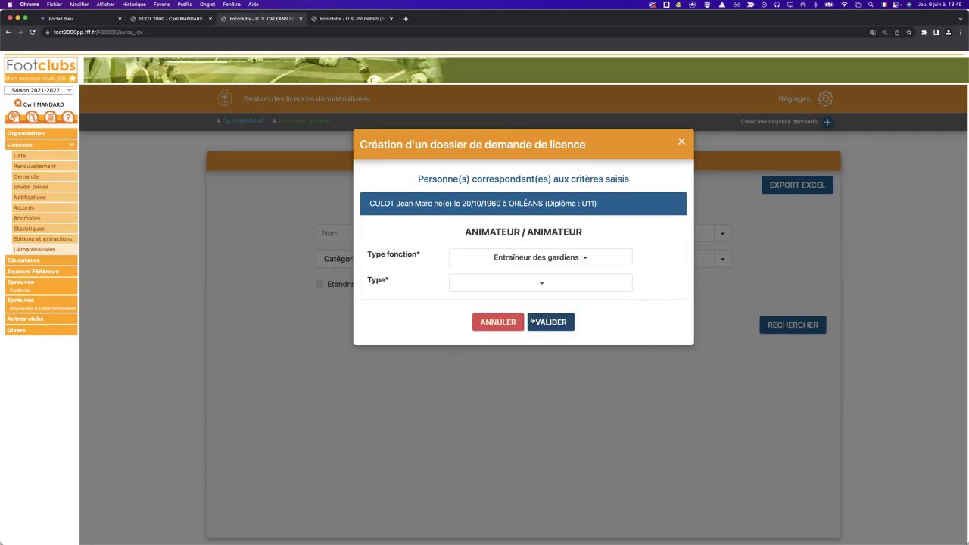
click(540, 283)
click(540, 332)
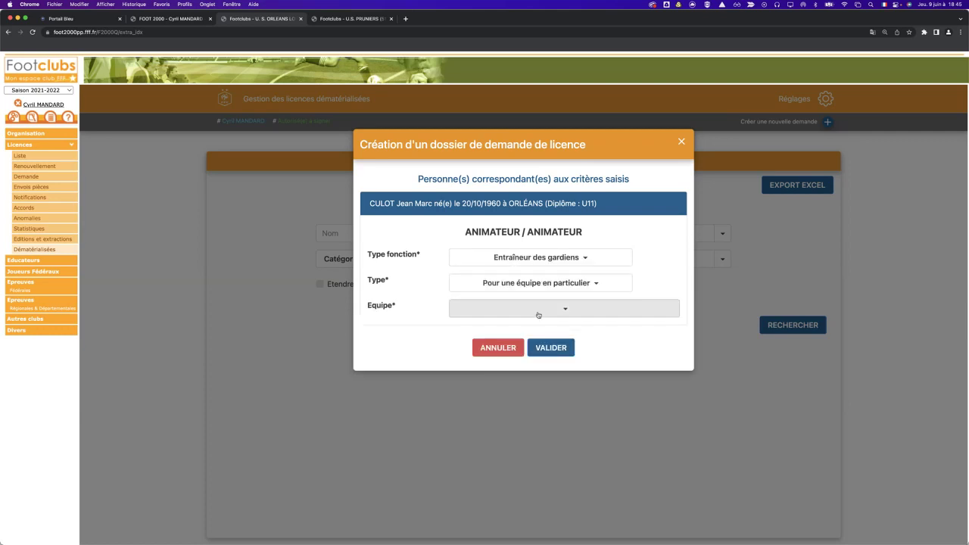
click(542, 310)
scroll(551, 370, down, 3)
scroll(550, 369, down, 2)
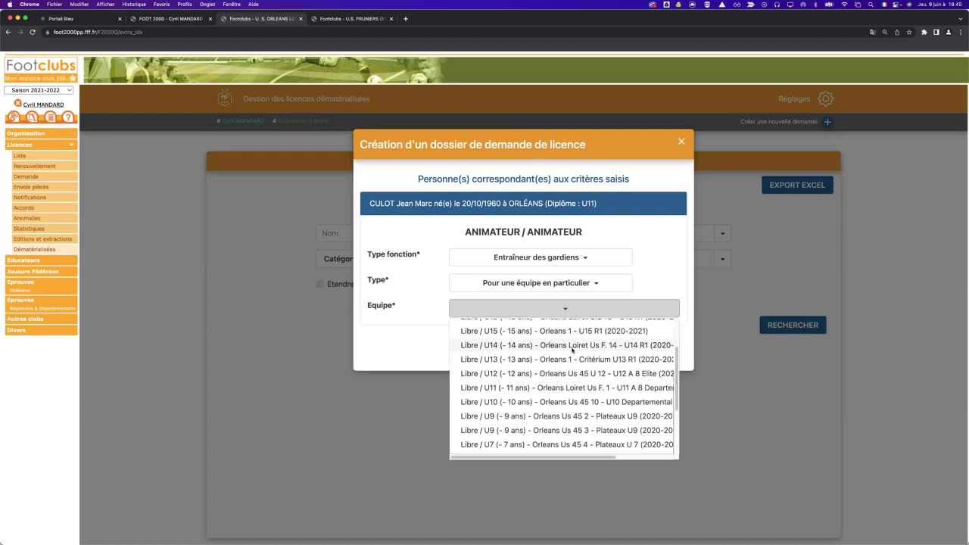
click(553, 331)
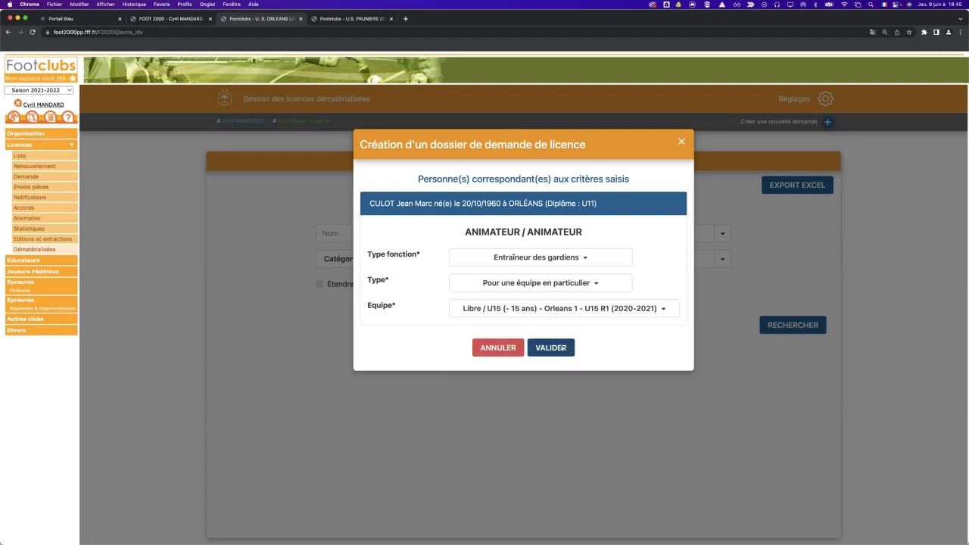
click(560, 348)
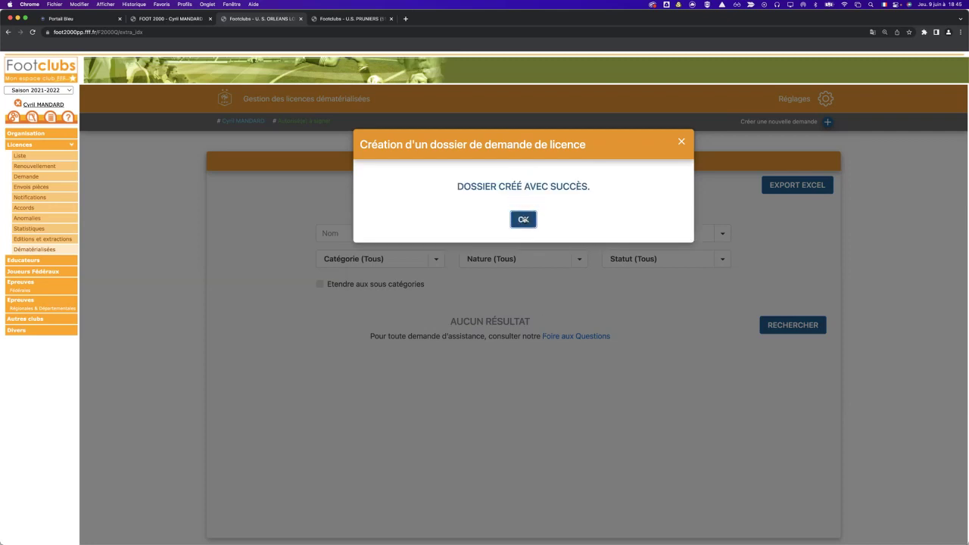
click(523, 218)
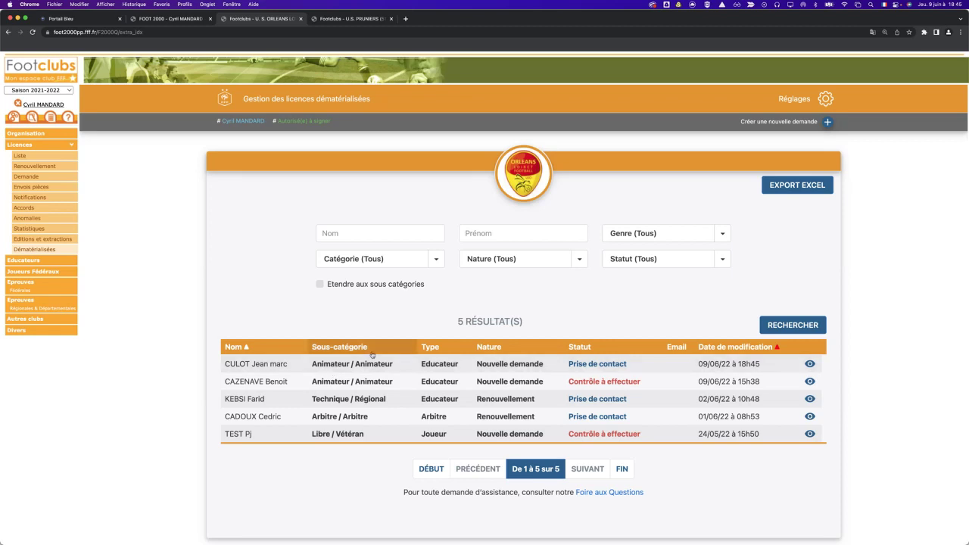
- Copy the new request's online form link and load it in a new browser tab
click(809, 363)
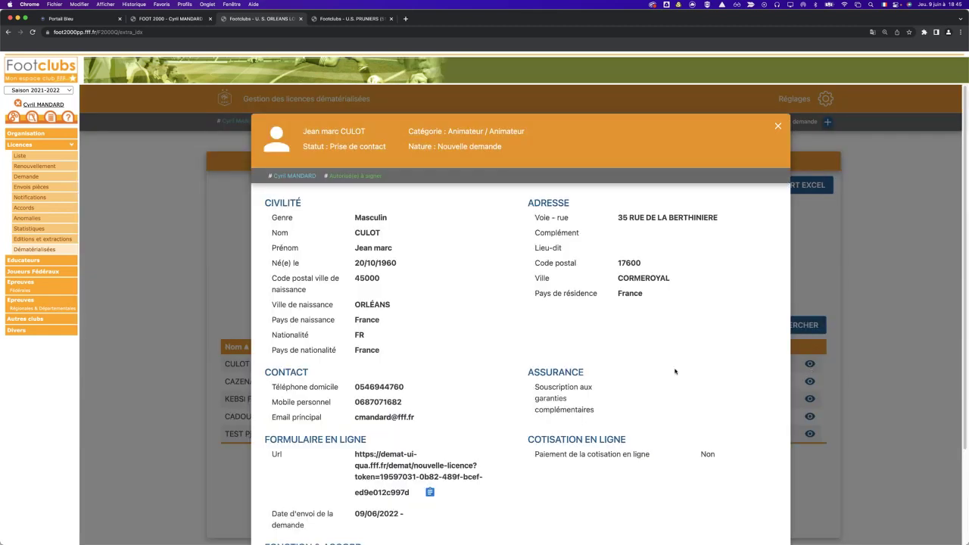
scroll(429, 394, down, 3)
click(429, 389)
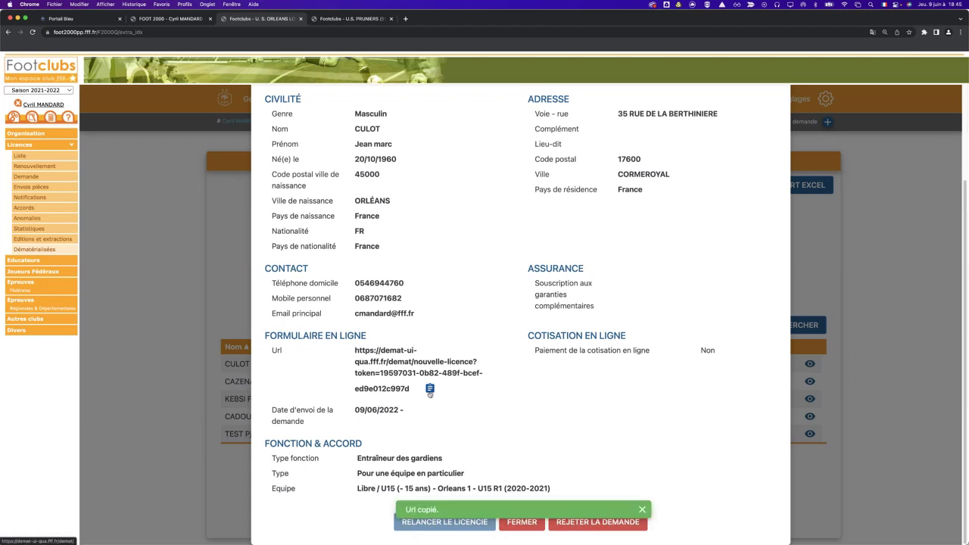
key(super+t)
key(super+v)
key(Return)
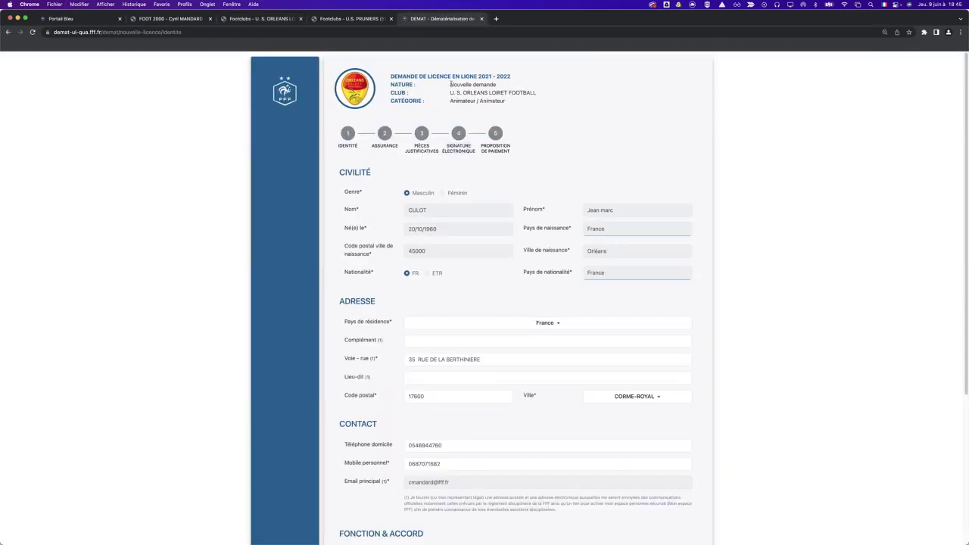
- Pass the identity step, acknowledge the insurance notice and decline complementary cover
drag(451, 84, 496, 85)
scroll(558, 390, down, 3)
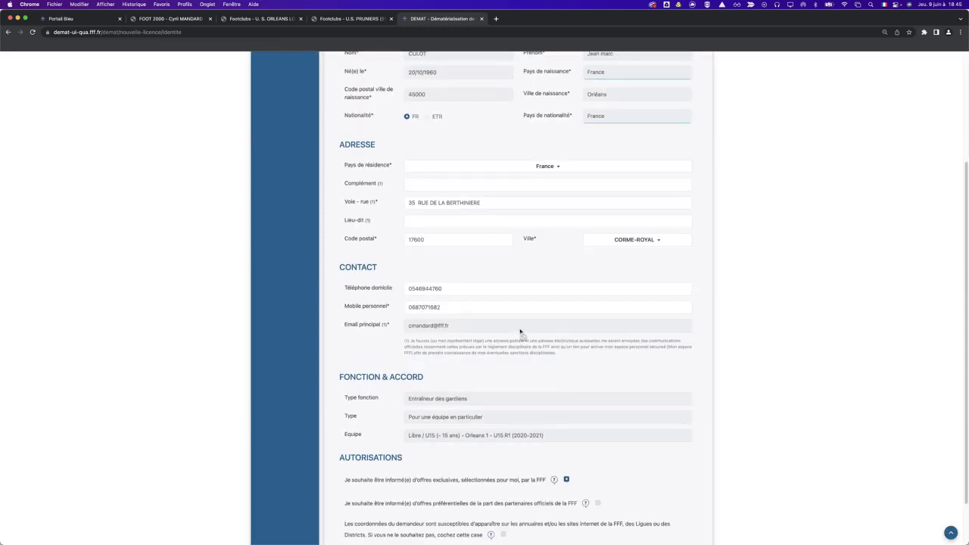
scroll(491, 216, down, 1)
scroll(518, 225, up, 4)
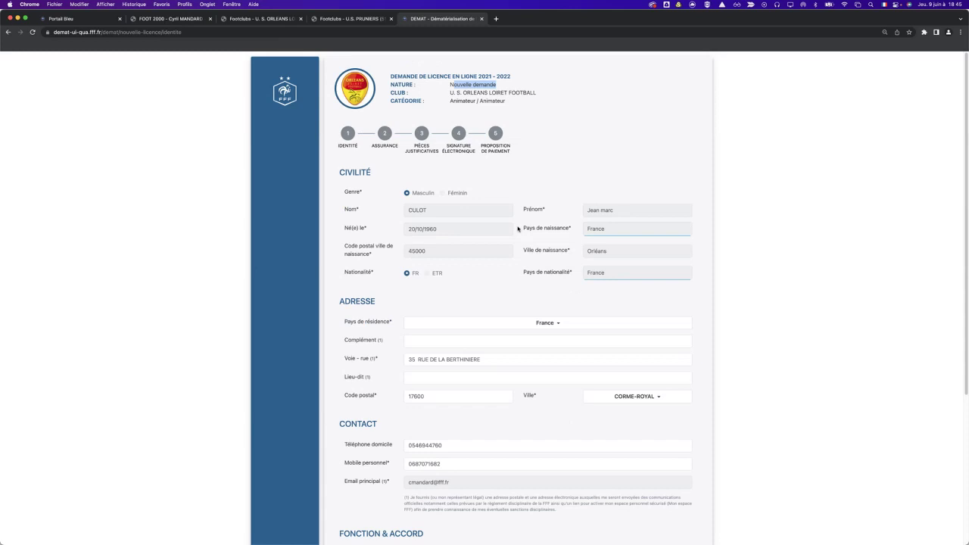
scroll(519, 229, down, 4)
click(522, 512)
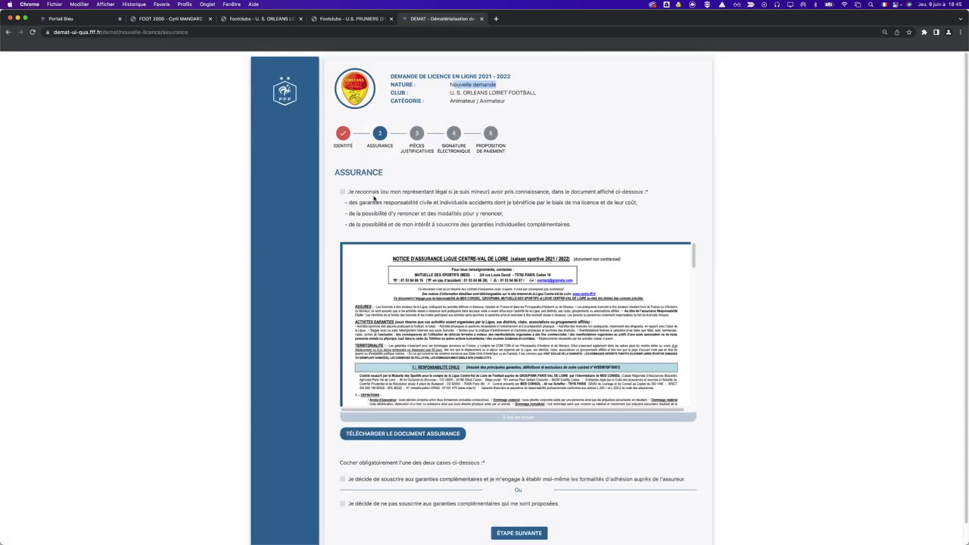
click(373, 198)
scroll(439, 347, down, 10)
click(426, 505)
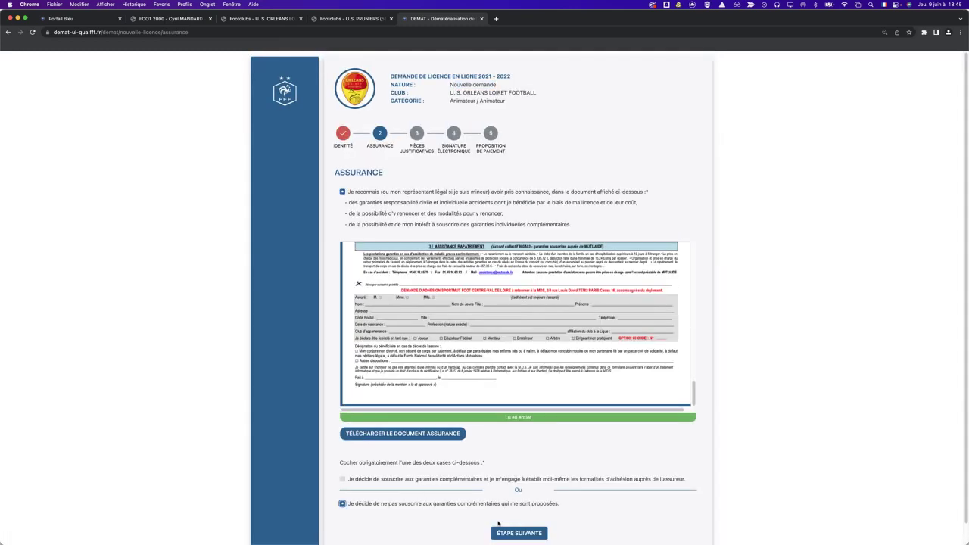
click(512, 532)
- Attach the medical certificate PDF as the supporting document
drag(356, 224, 423, 225)
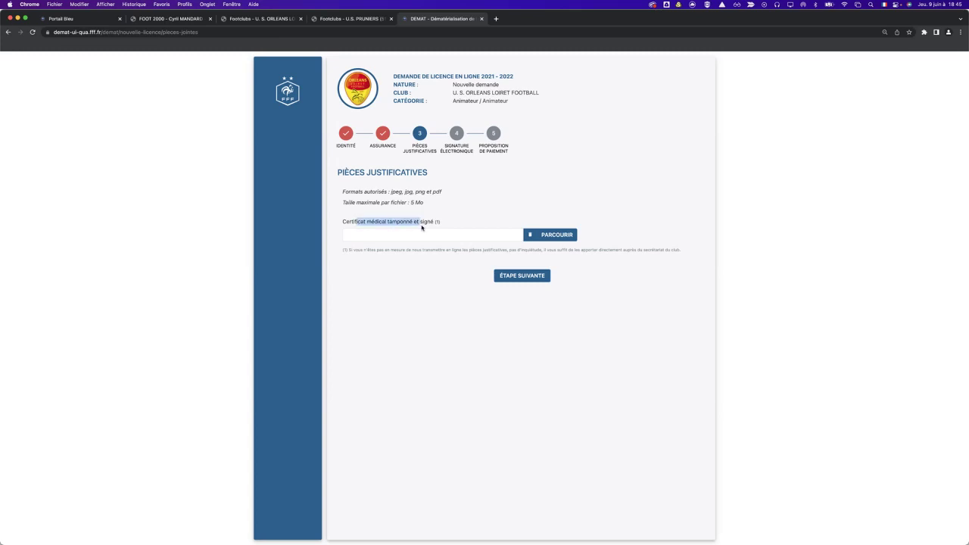
click(441, 223)
click(557, 235)
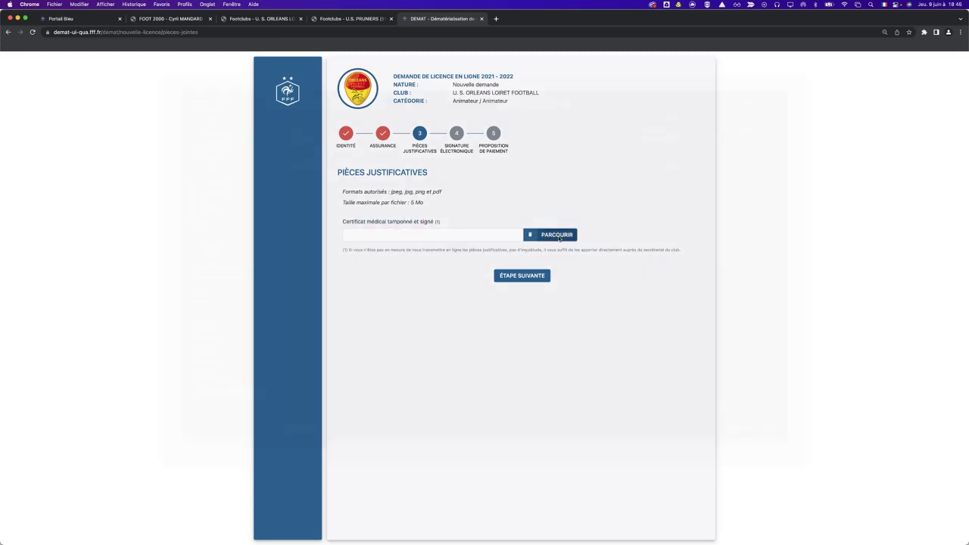
double_click(356, 179)
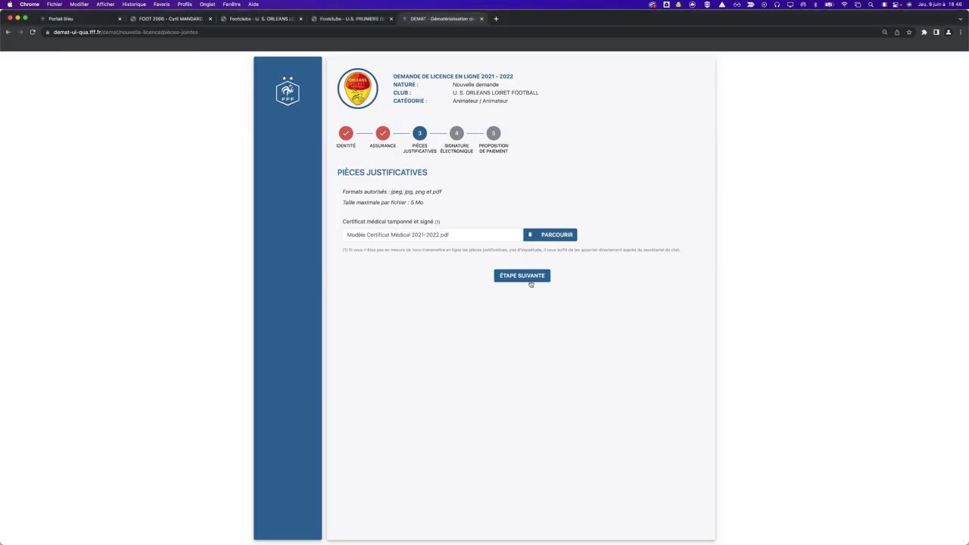
click(528, 277)
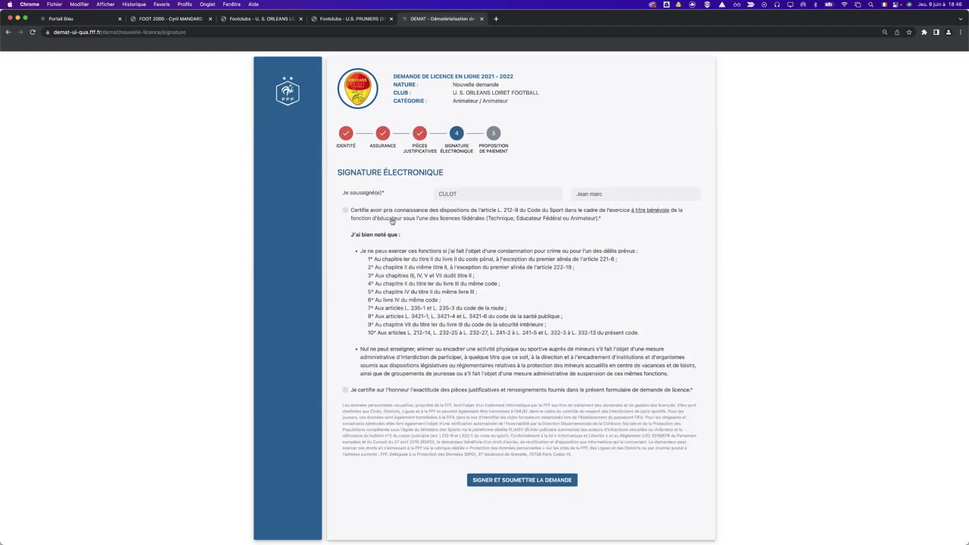
- Tick both certifications, sign and submit, and decline online payment
click(346, 211)
click(345, 390)
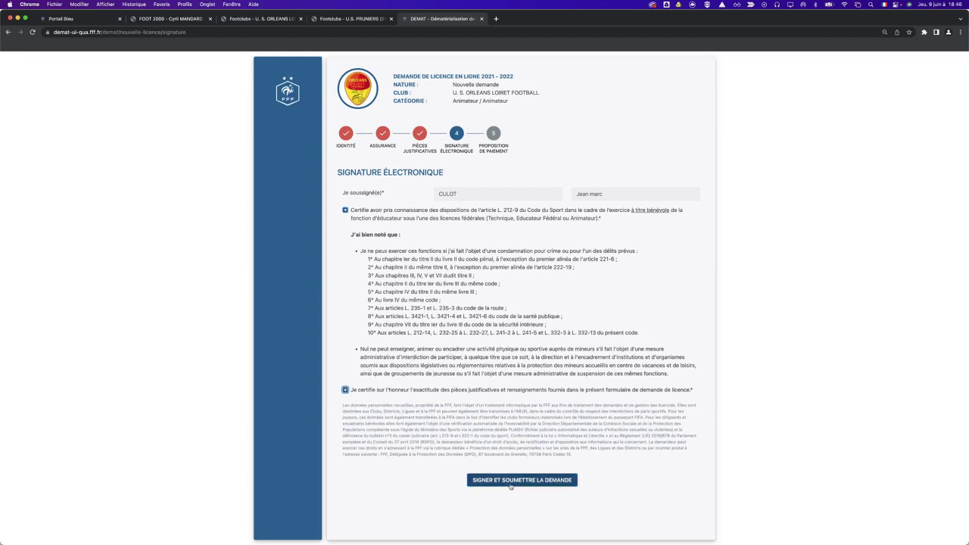
click(510, 482)
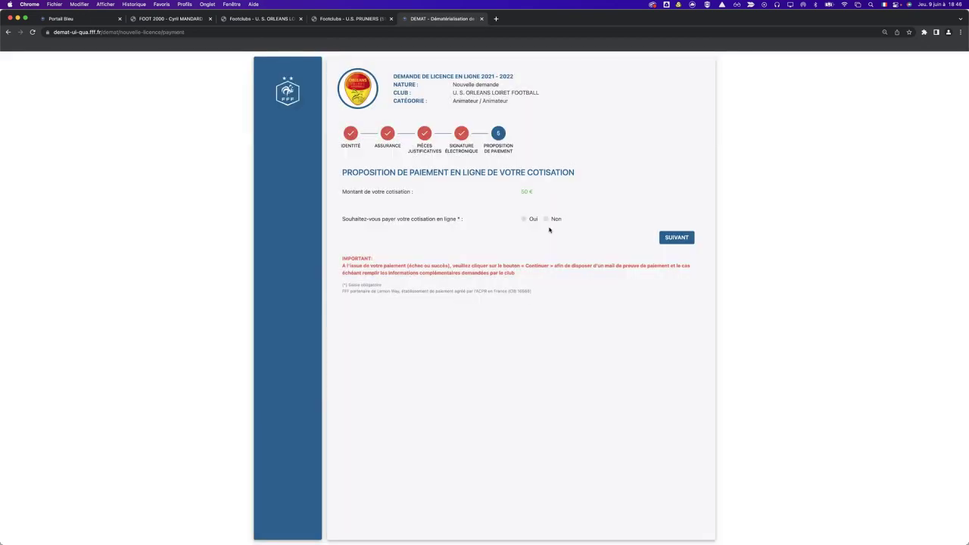
click(547, 219)
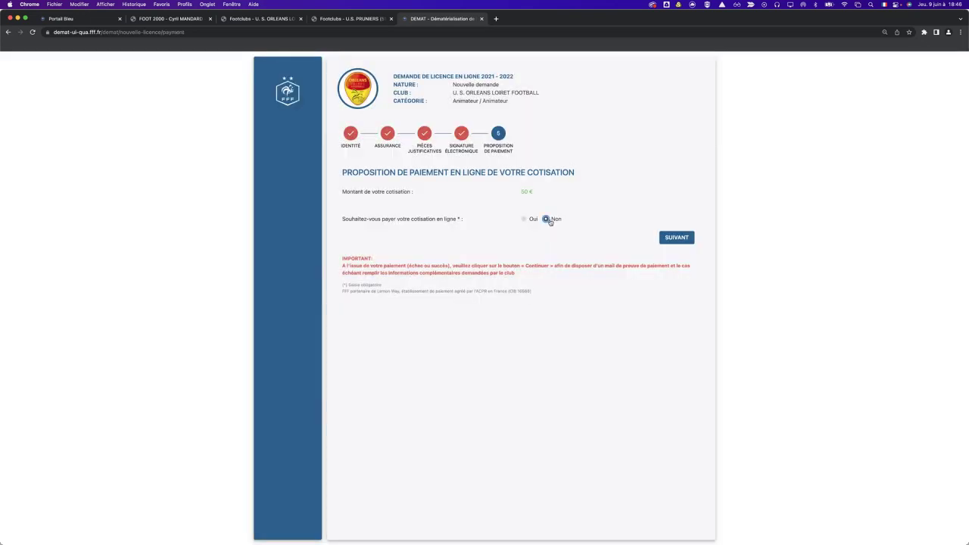
click(677, 238)
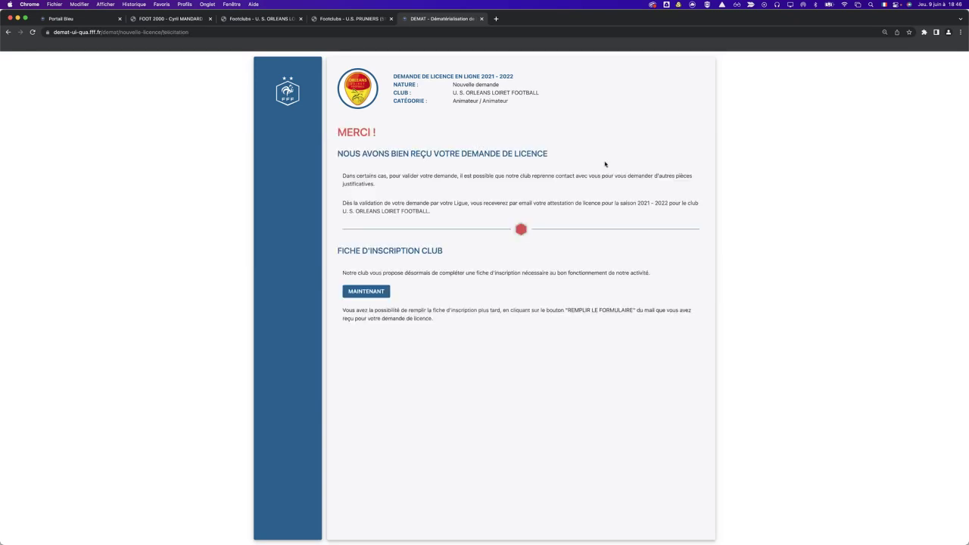
- Back in Footclubs, reopen the submitted request and review its uploaded medical certificate
click(482, 18)
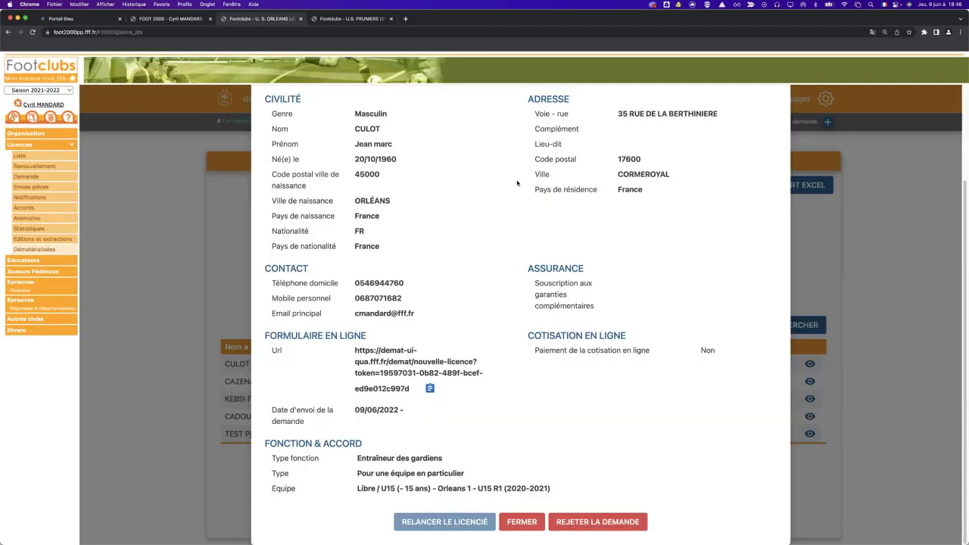
scroll(514, 303, down, 3)
click(522, 401)
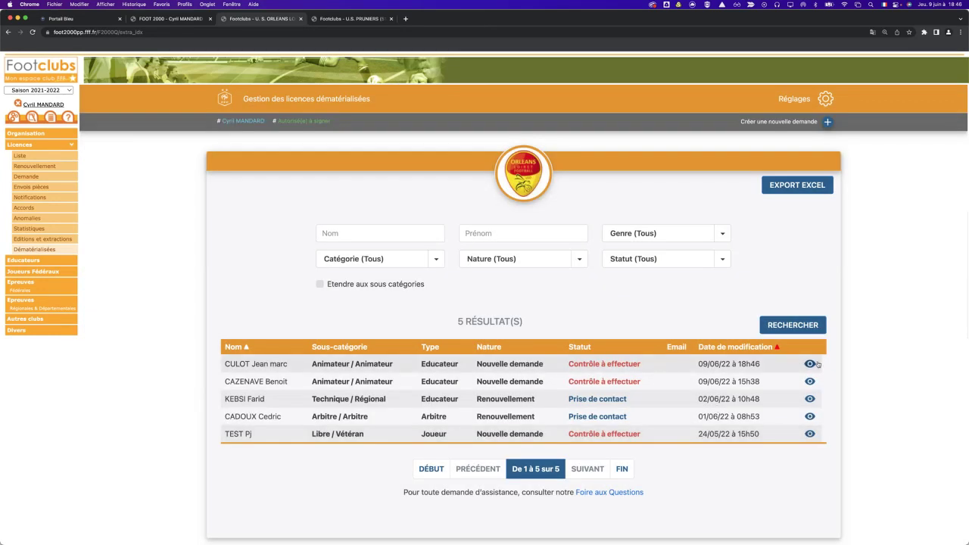
click(809, 363)
scroll(545, 423, down, 5)
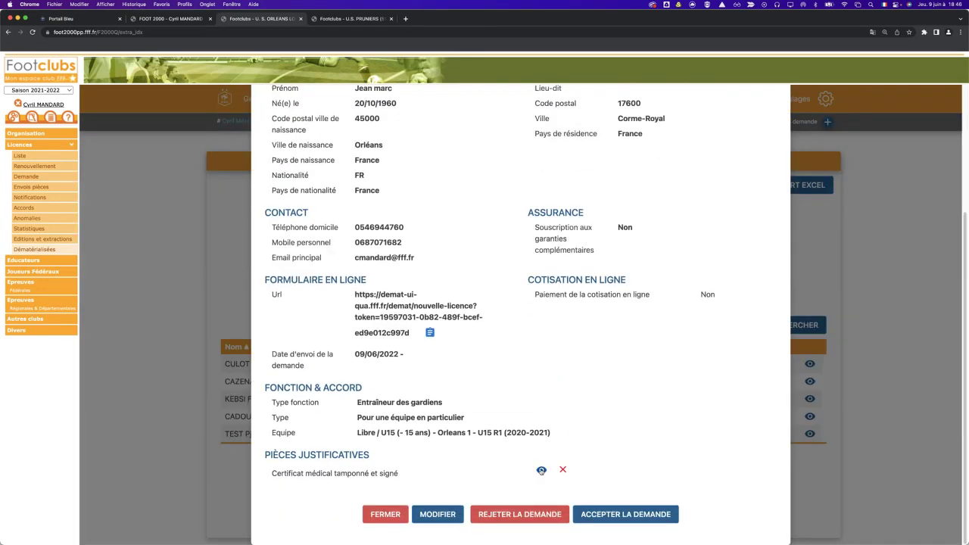
click(540, 471)
key(super+alt+Left)
- Accept the request, then certify its information and sign it for the club
click(619, 515)
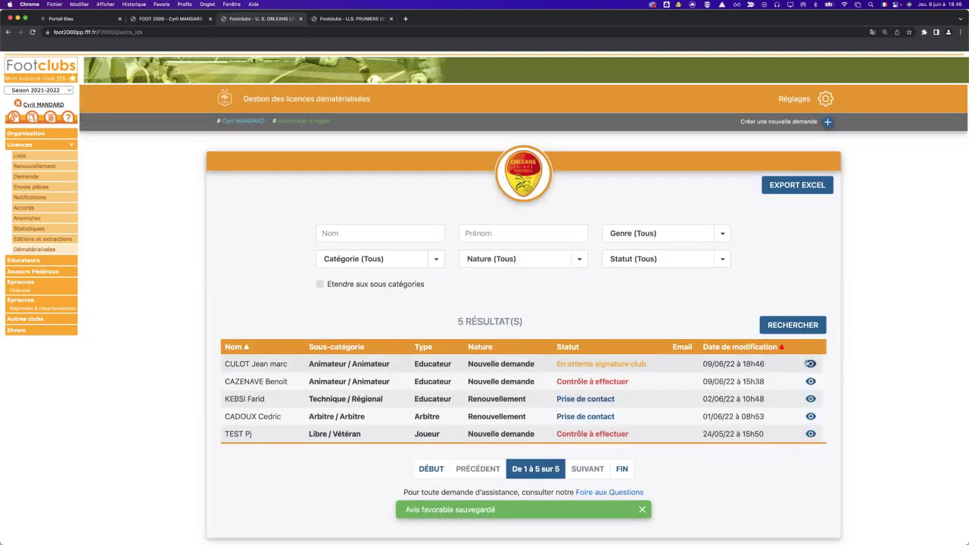
click(809, 364)
scroll(466, 440, down, 5)
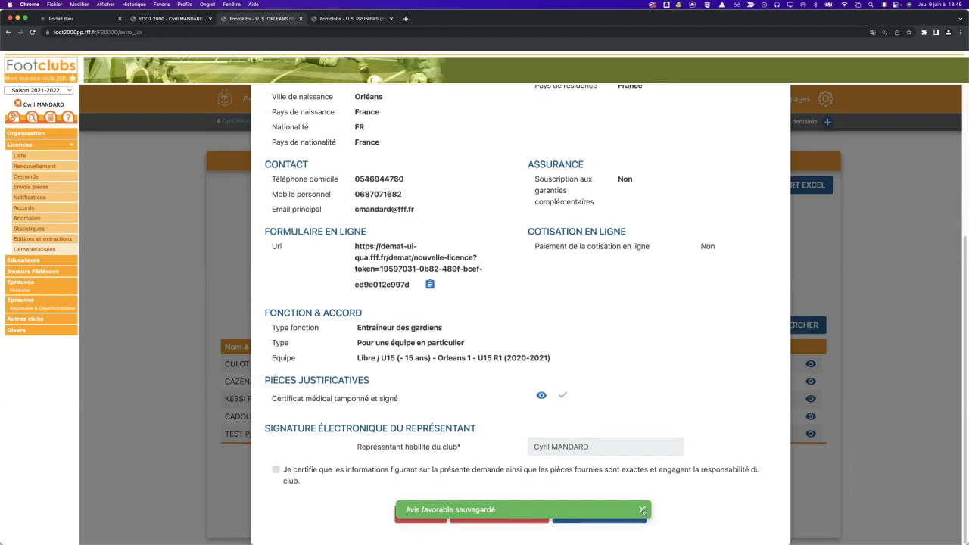
click(537, 477)
click(575, 511)
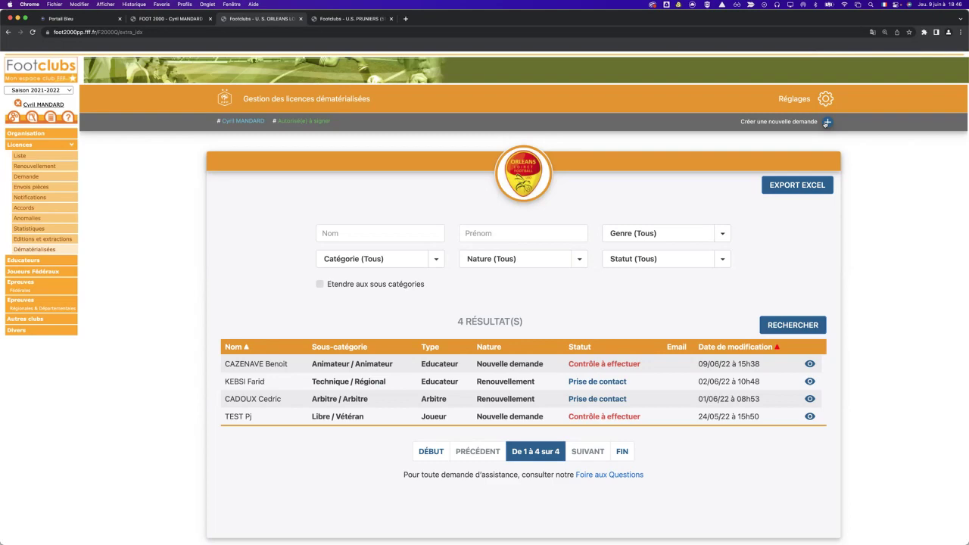
- Start a new educator request and enter the second coach's name and birth date
click(826, 122)
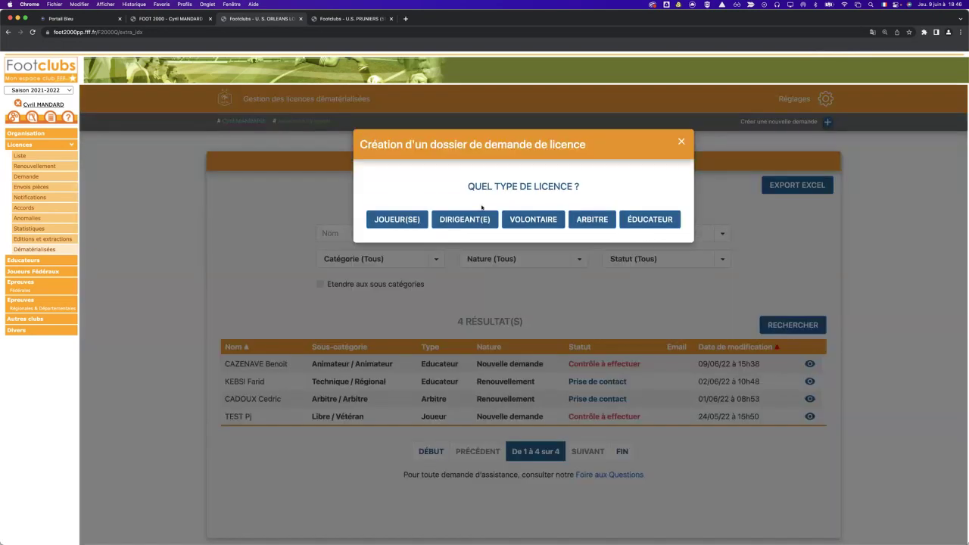
click(665, 221)
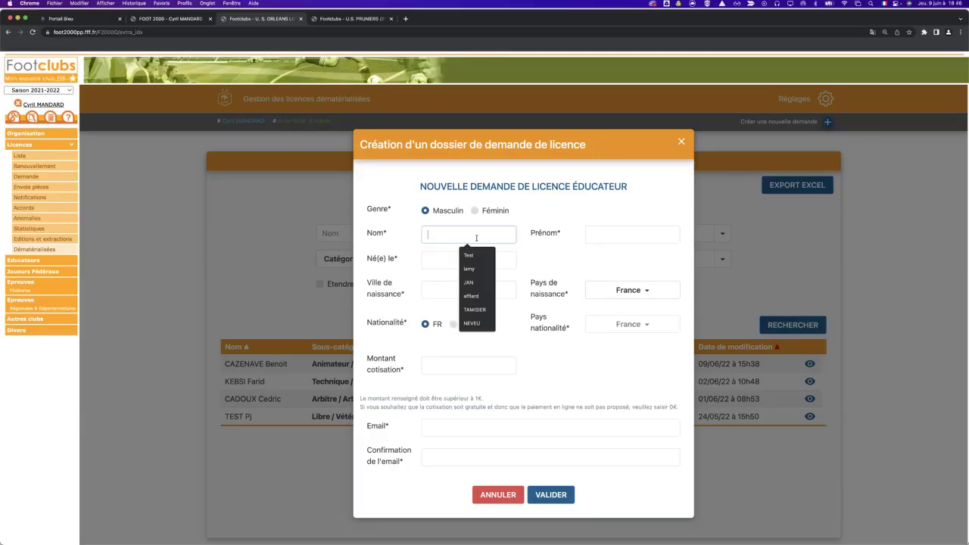
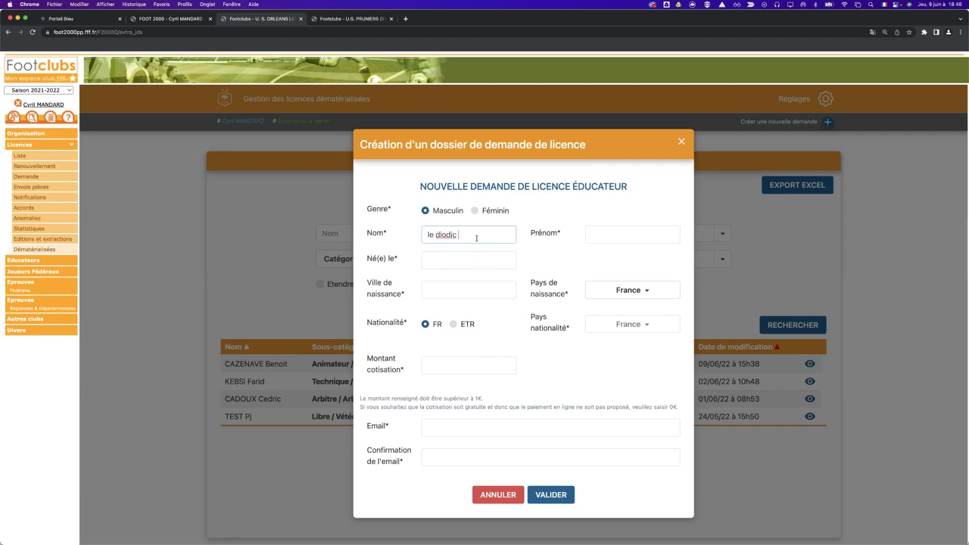
key(Tab)
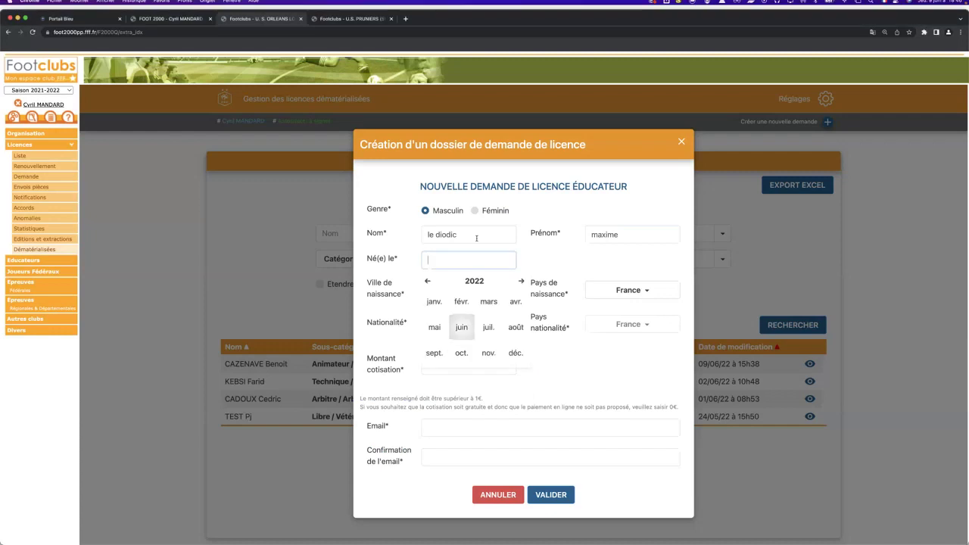
text(24/10/1)
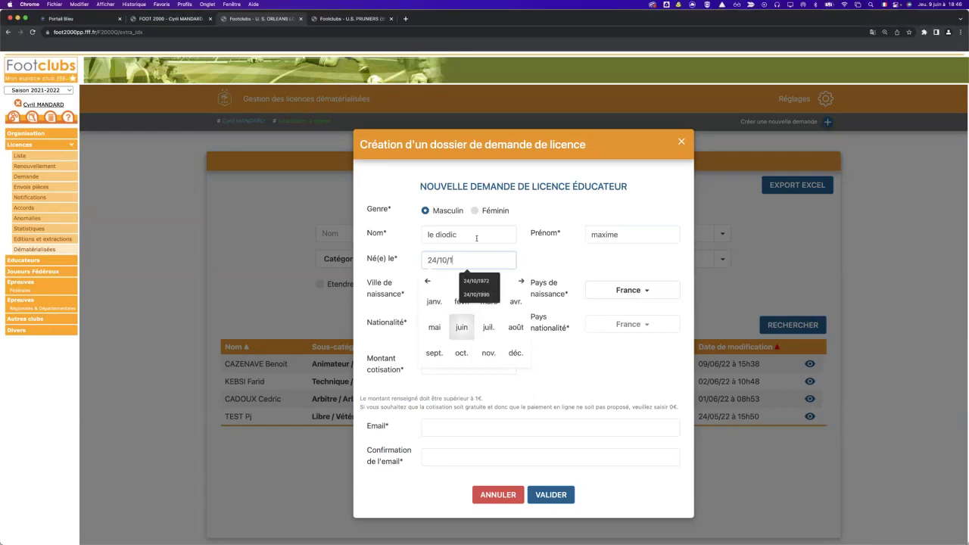
text(995)
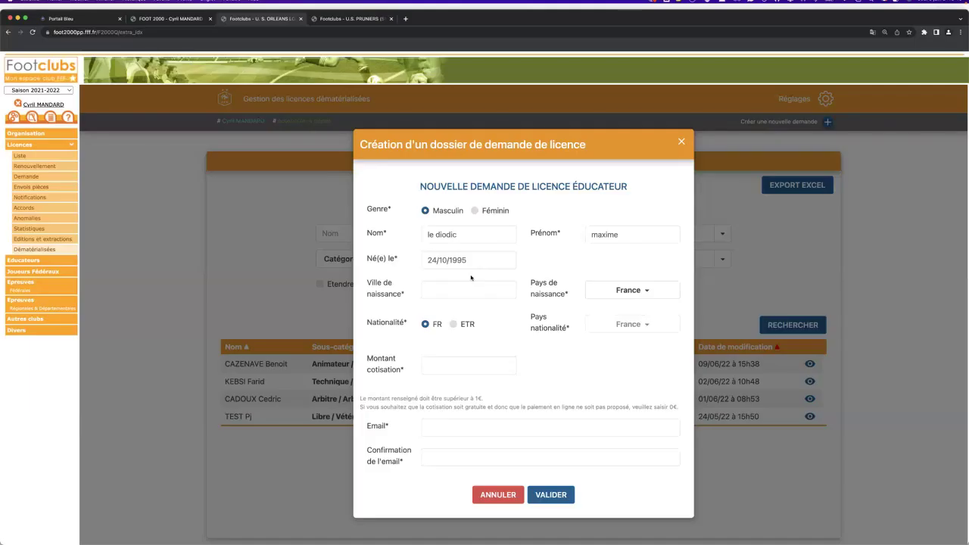
- Fill the birth town, a 0 fee and both e-mail fields from autofill, then validate
click(503, 289)
text(pon)
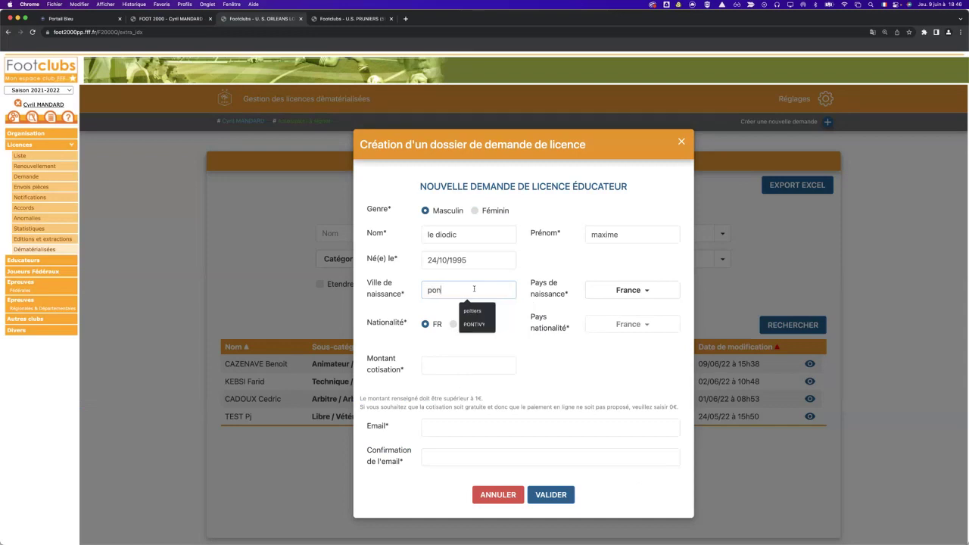
text(tivy)
key(Tab)
click(464, 366)
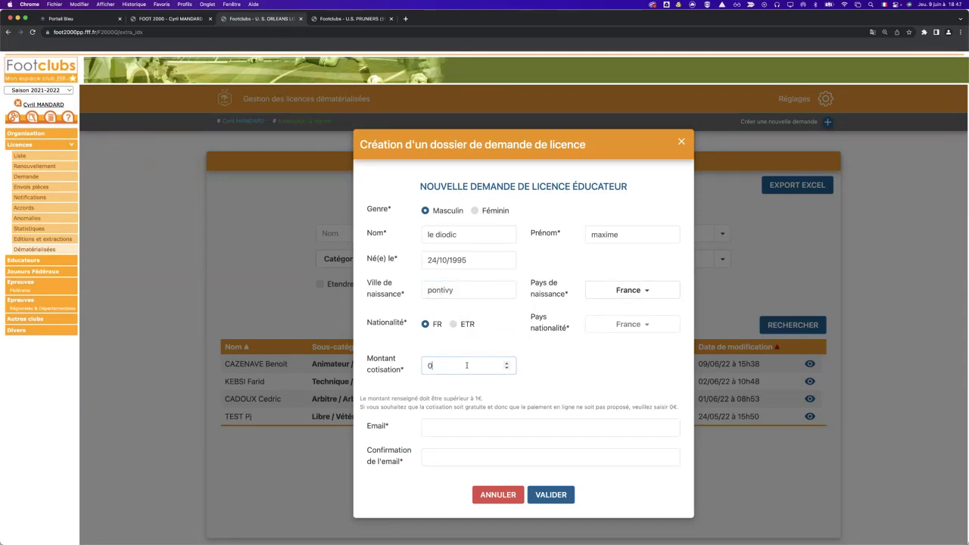
click(460, 432)
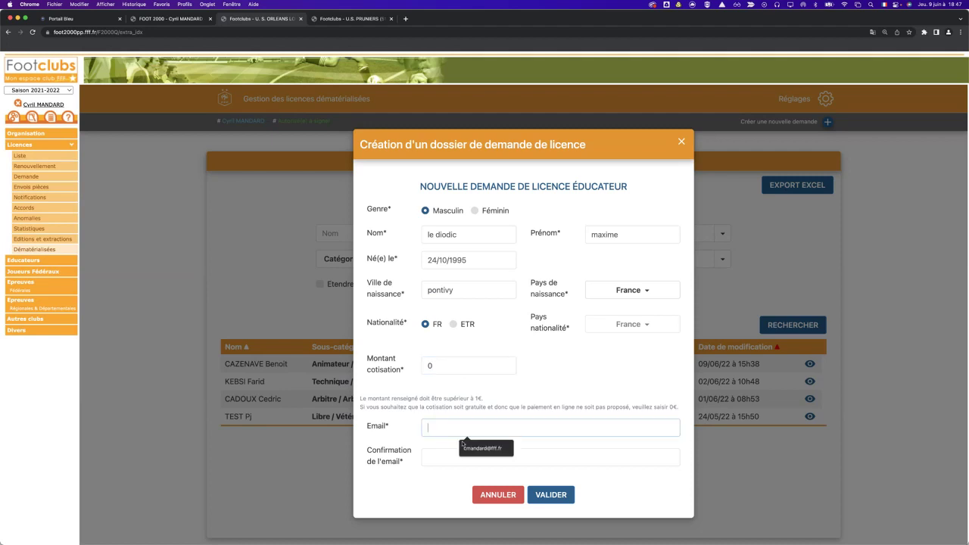
click(465, 448)
click(471, 459)
click(484, 477)
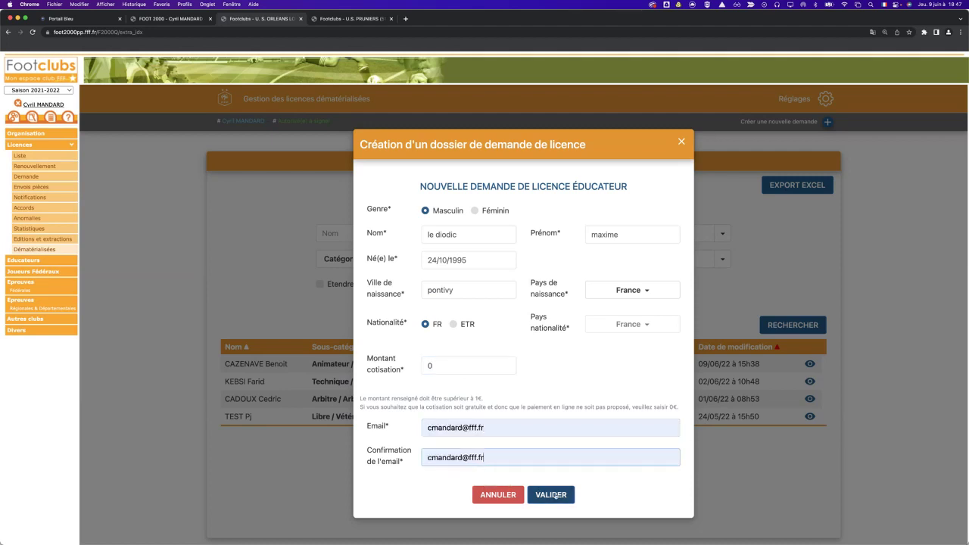
click(551, 494)
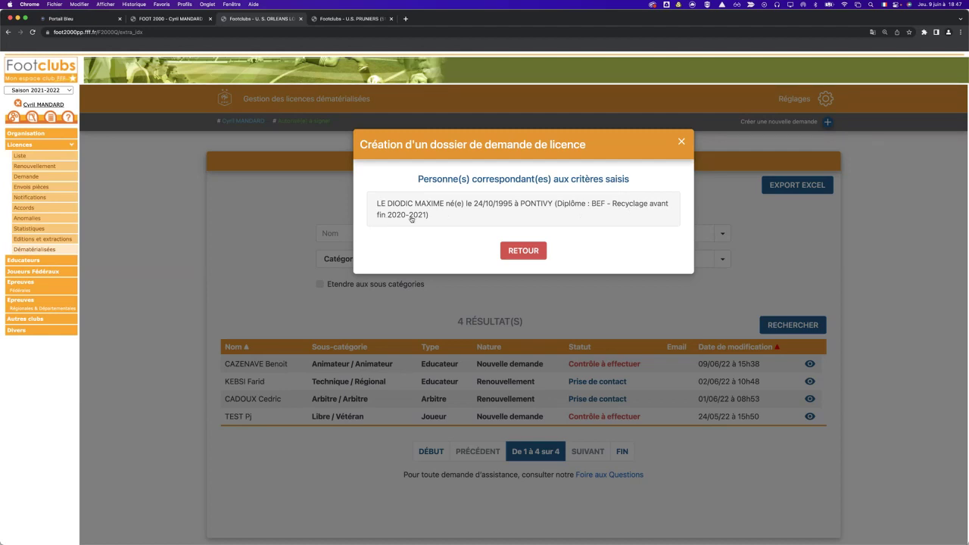
- Select the matching person, dismiss the outdated-continuing-training refusal, and return to the filled request form
click(497, 212)
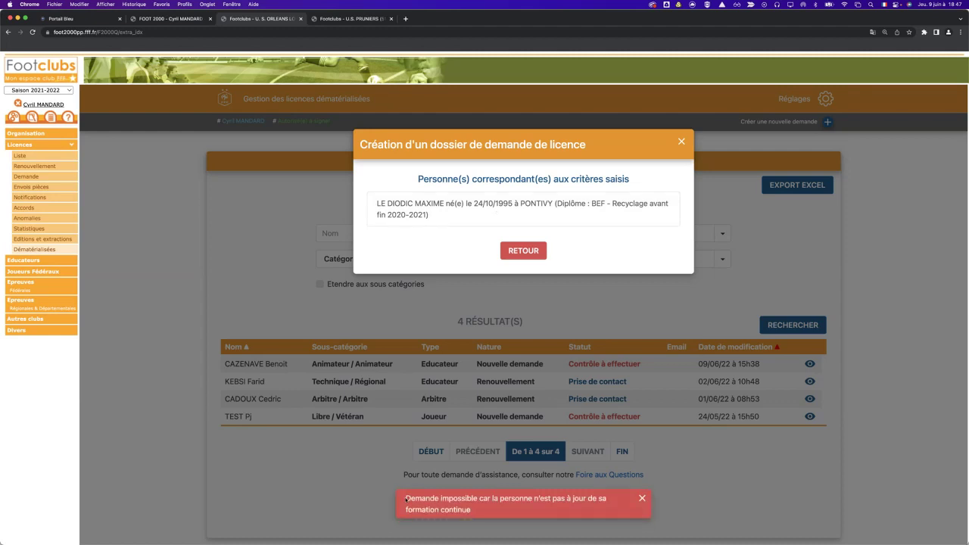
drag(407, 499, 550, 508)
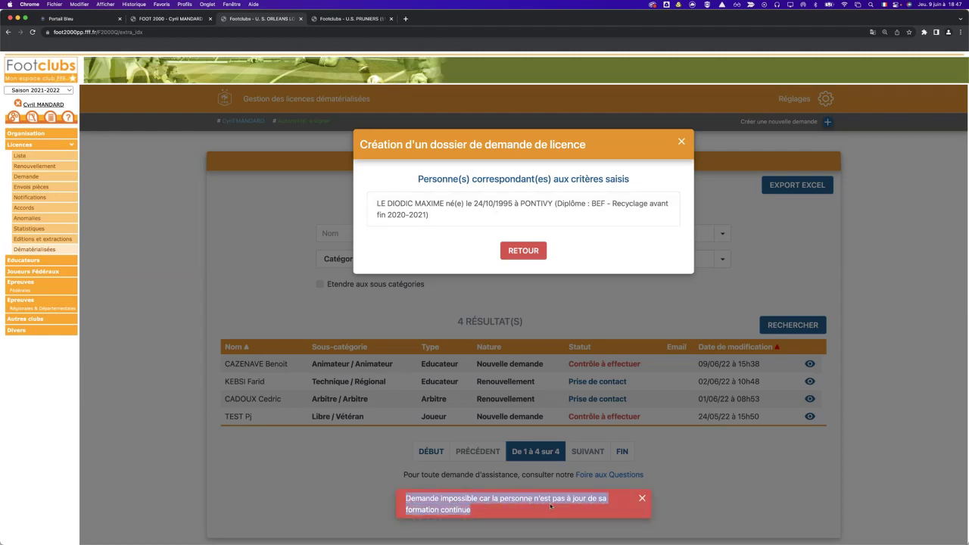
click(641, 498)
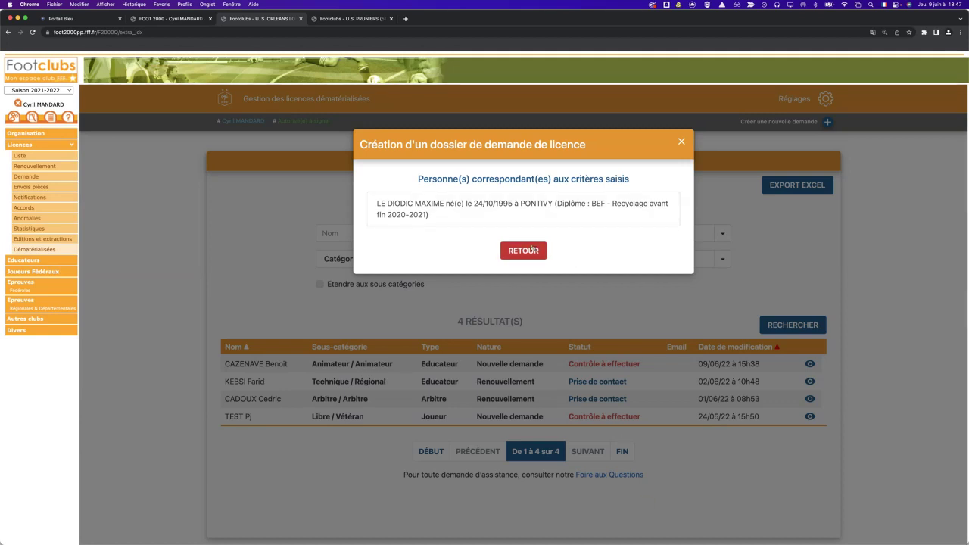
click(532, 251)
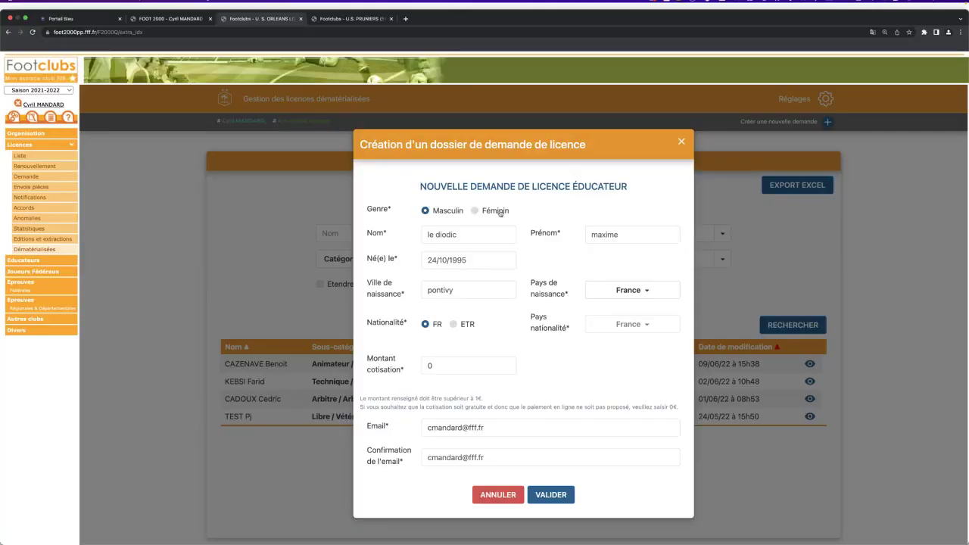
triple_click(462, 234)
text(carval)
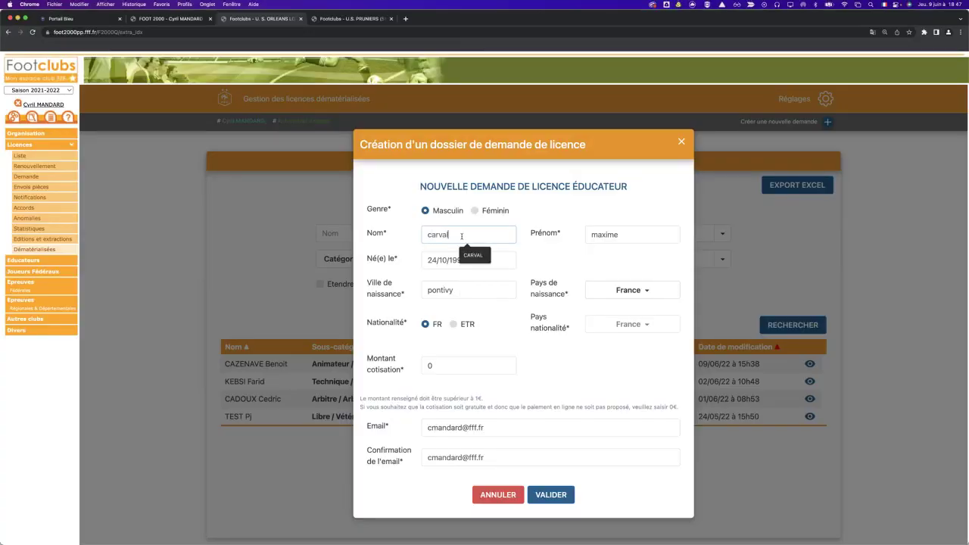
key(Tab)
key(Tab)
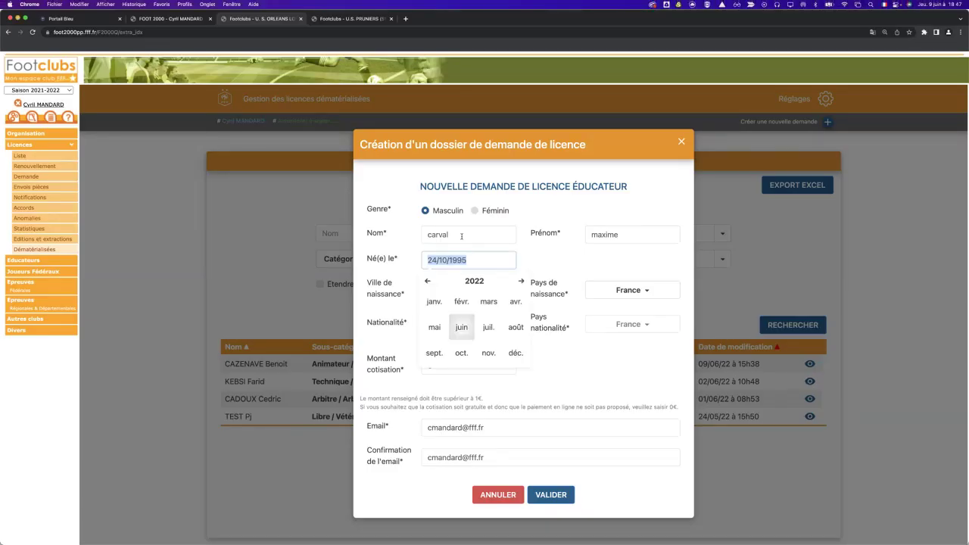
text(08071995)
key(Tab)
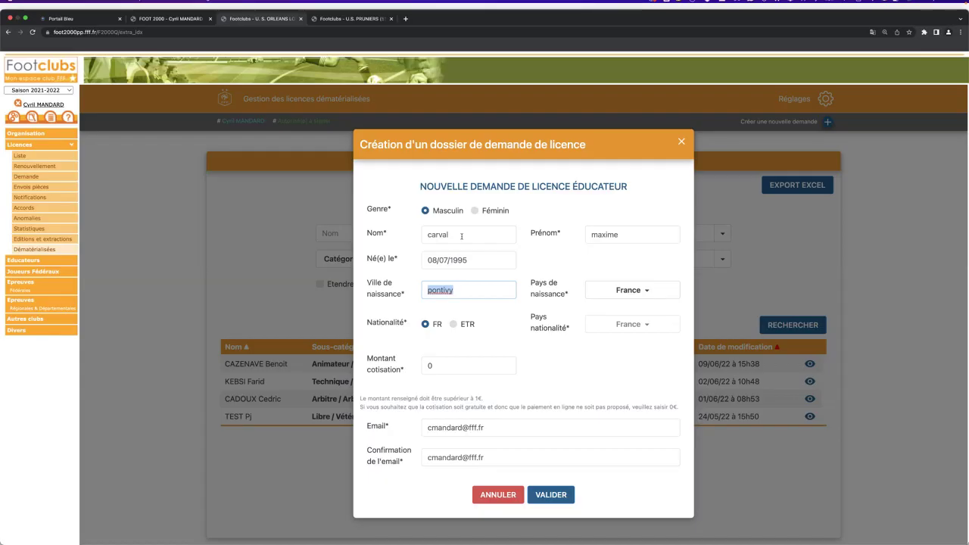
text(QY)
key(BackSpace)
text(UIMPER)
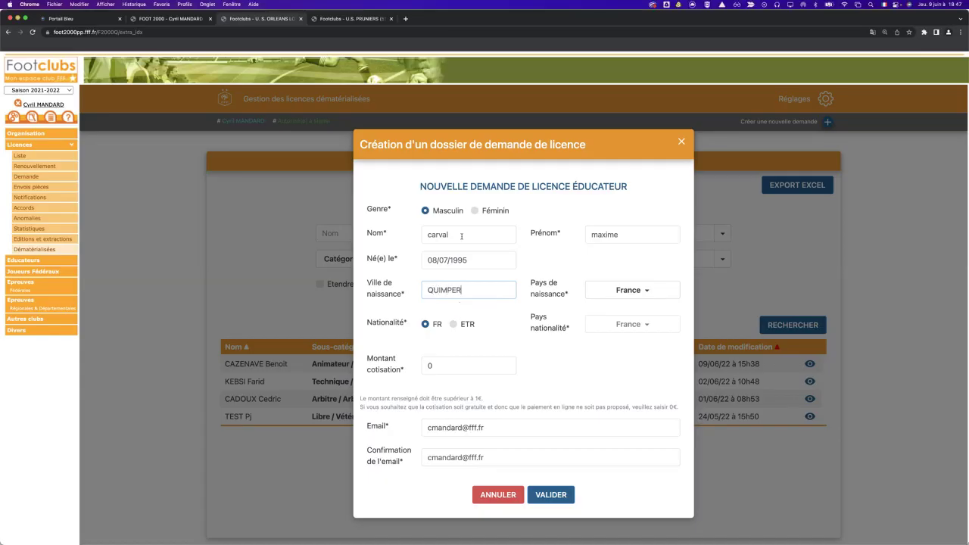
click(564, 495)
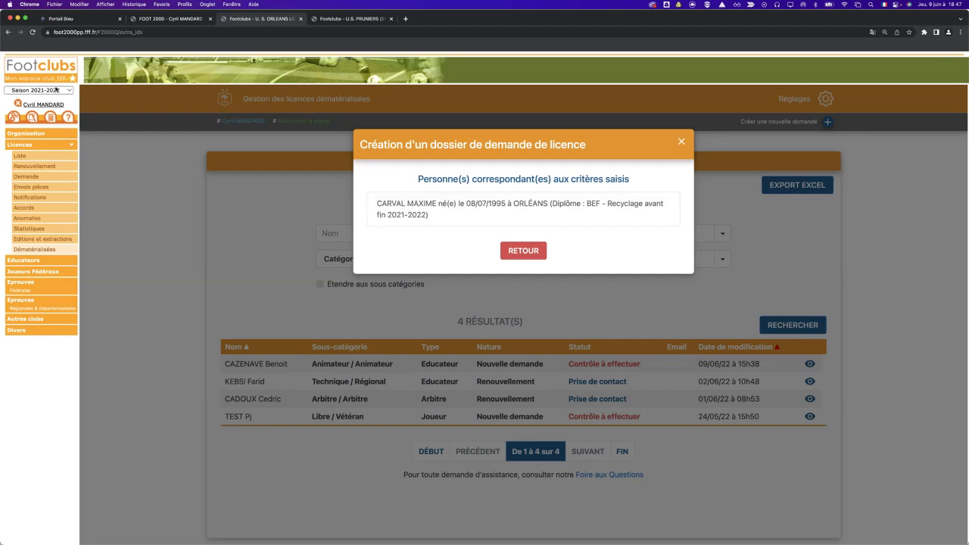
click(495, 215)
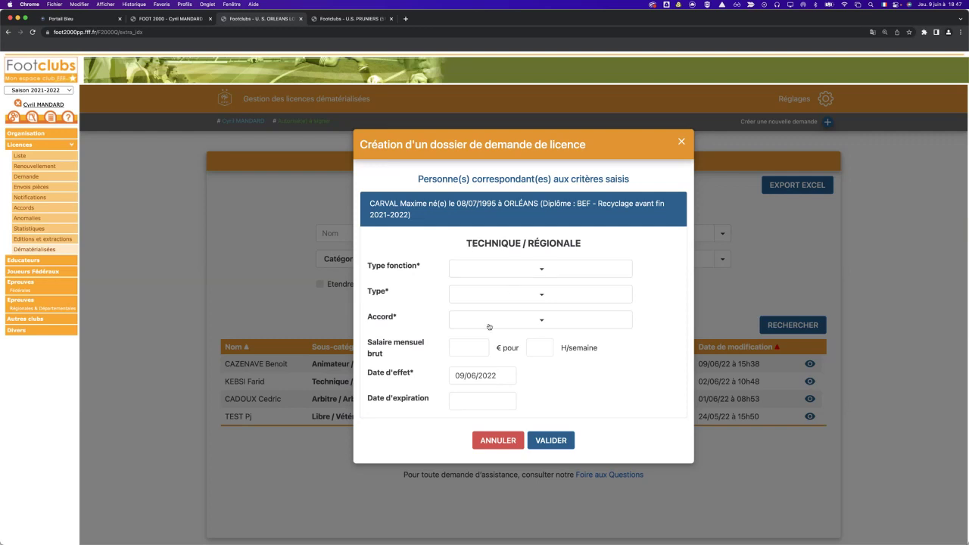
- Set the function to Entraîneur adjoint for one particular team, Us Orleans 1
click(522, 274)
click(528, 305)
click(530, 296)
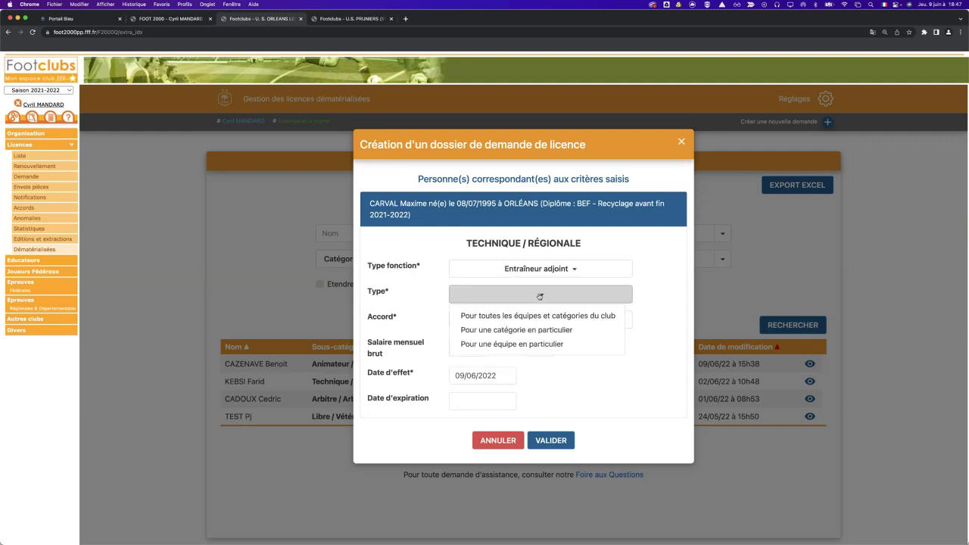
click(545, 344)
click(561, 320)
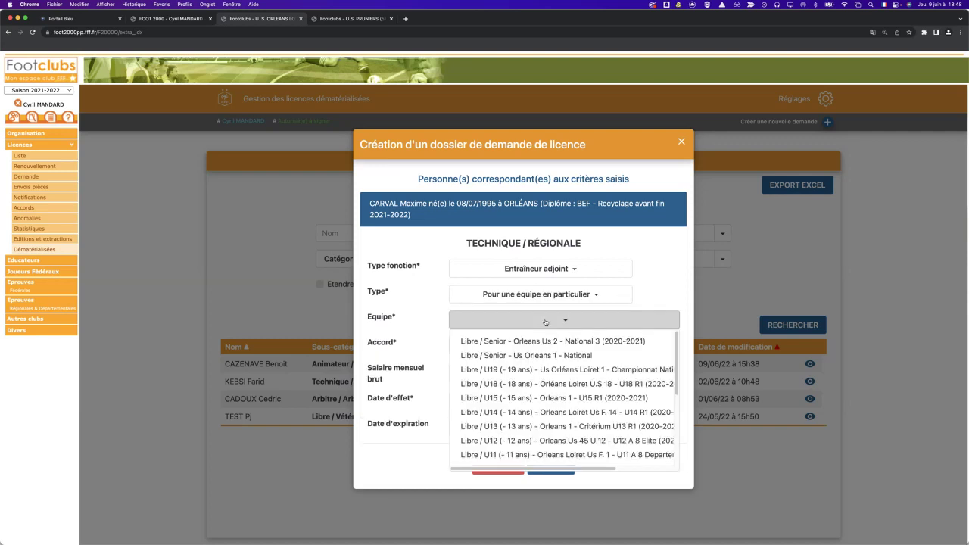
click(577, 355)
- Set a CDI contract at 1500 € for 25 hours per week, then submit and confirm the request
click(559, 345)
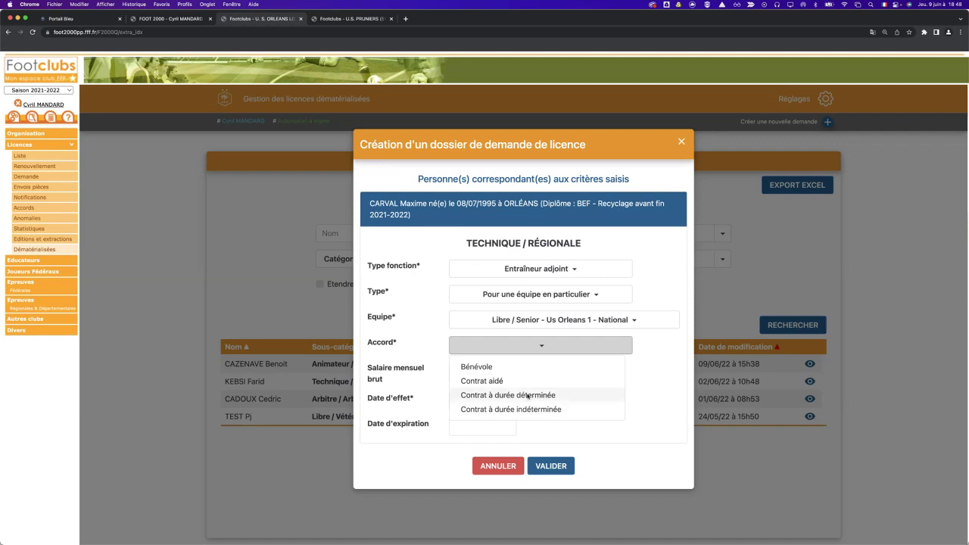
click(509, 409)
click(482, 372)
text(15)
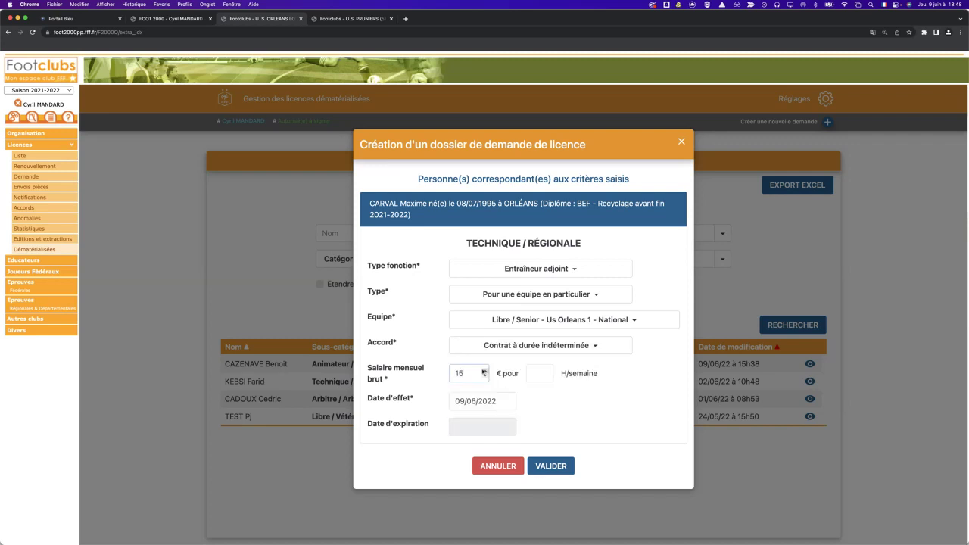
text(00)
key(Tab)
text(25)
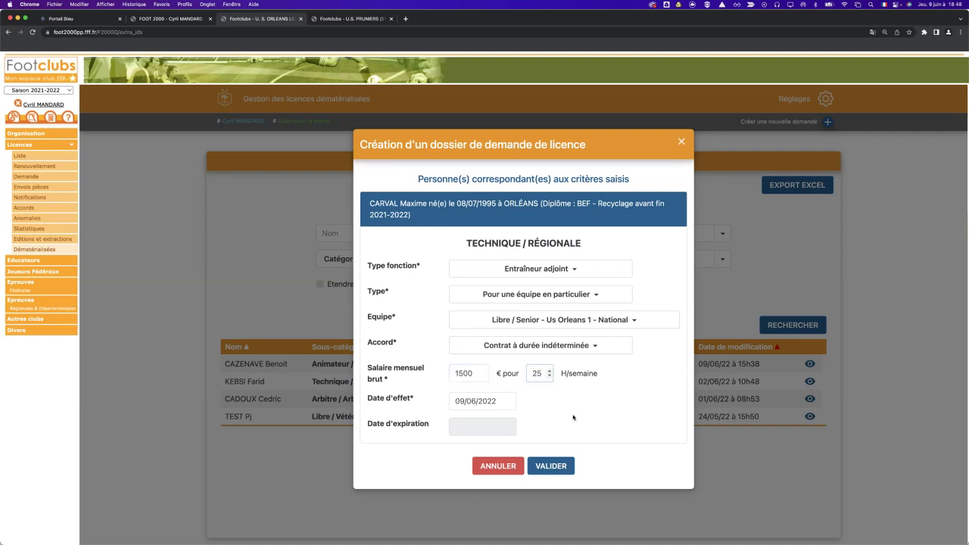
click(553, 467)
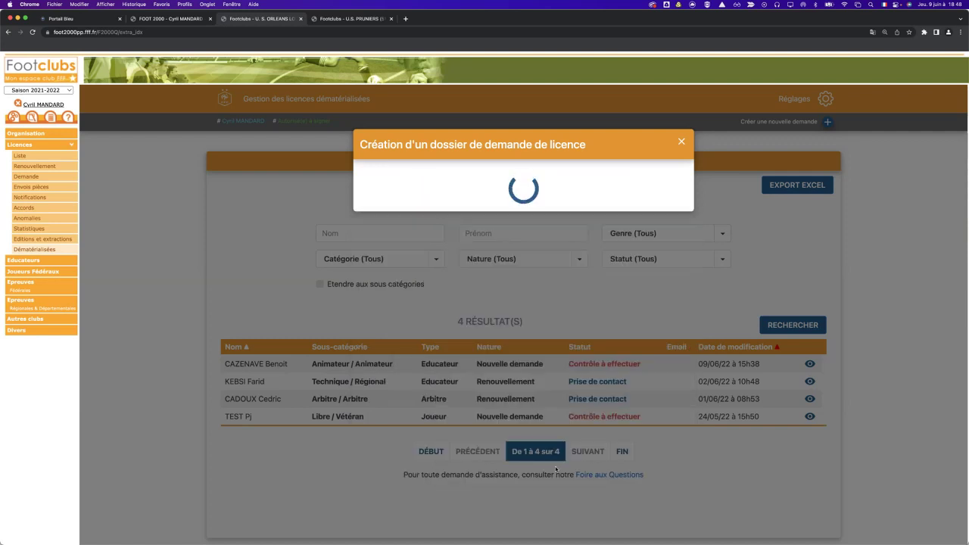
click(523, 219)
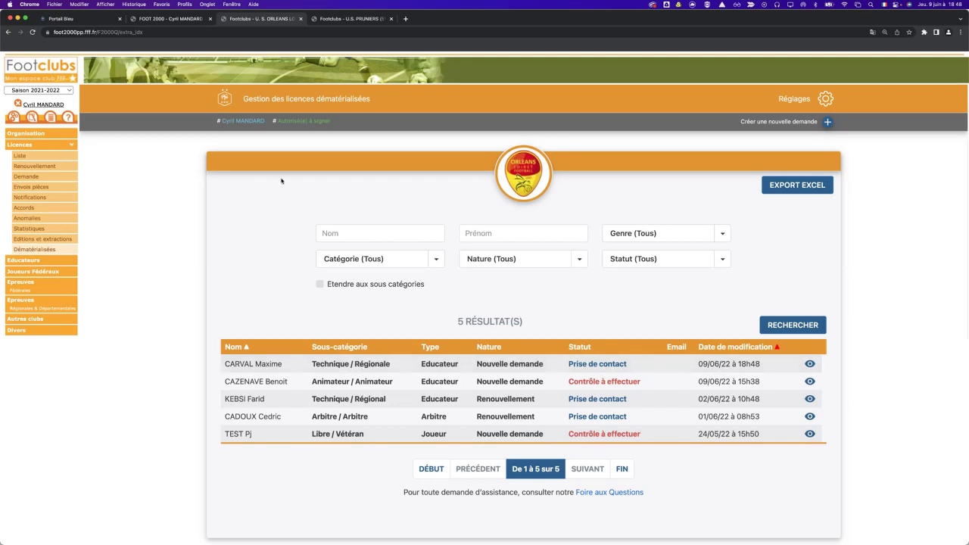
key(ctrl+Up)
- Bring the 'Démat des licences – Nouveautés 2022-2023' slideshow back full screen
click(703, 259)
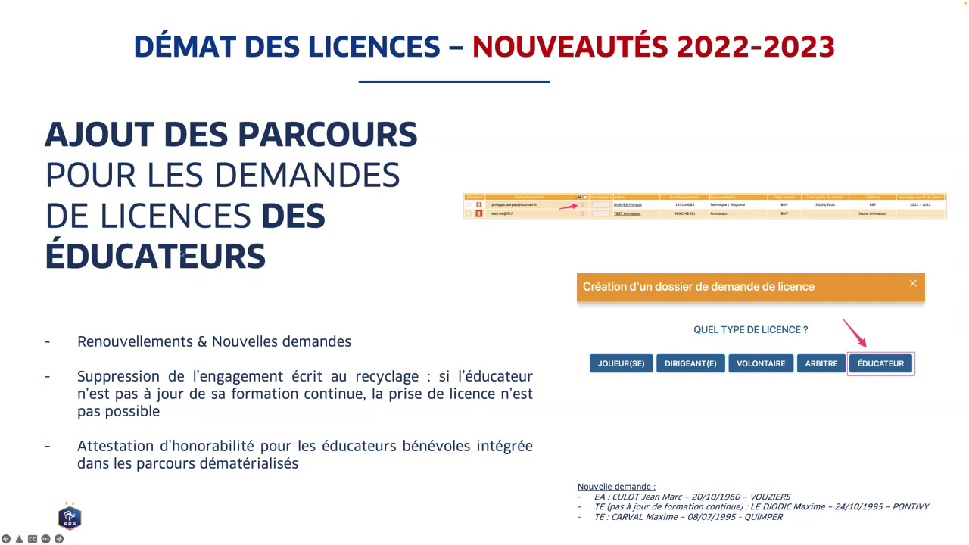
key(ctrl+Up)
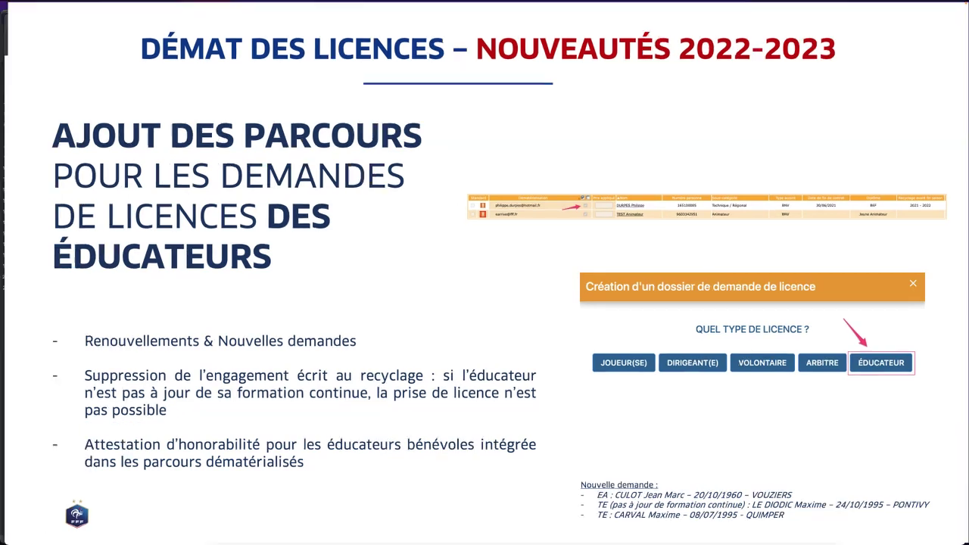
key(Escape)
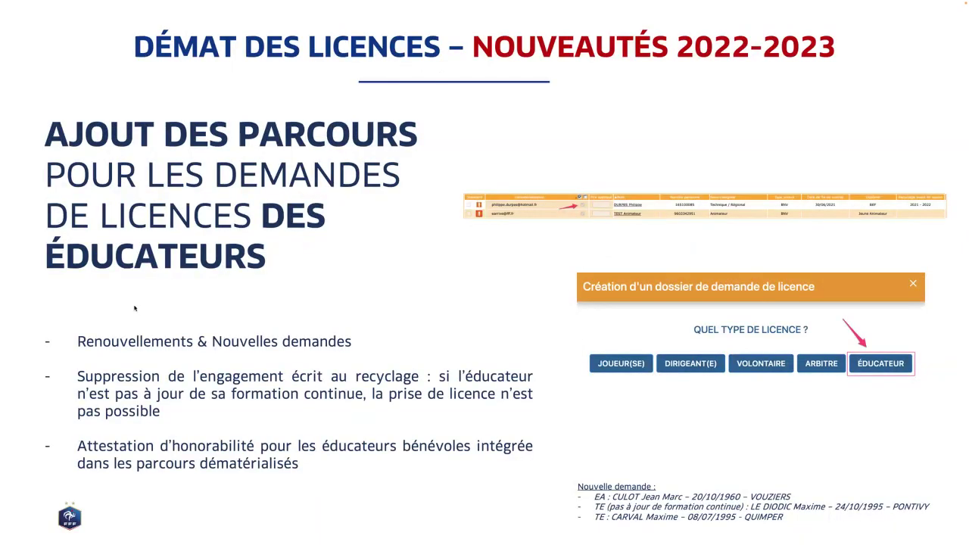
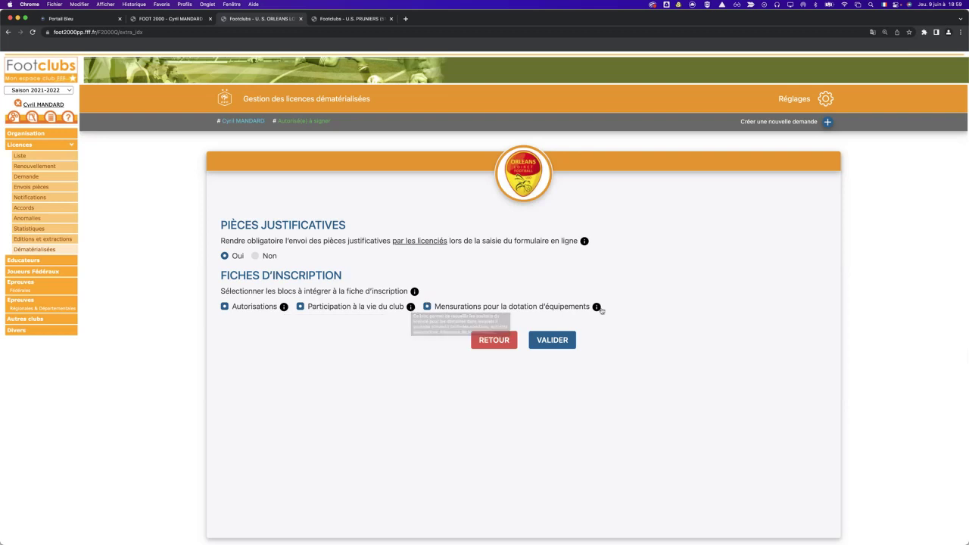
- Re-tick the Autorisations, Participation à la vie du club and Mensurations blocks, save, and return to the request list
mouse_move(600, 310)
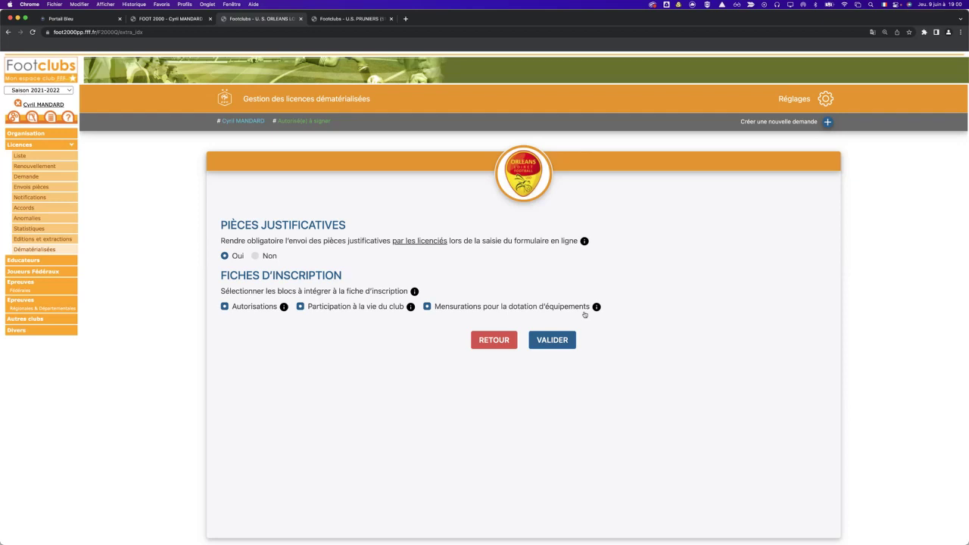
click(225, 307)
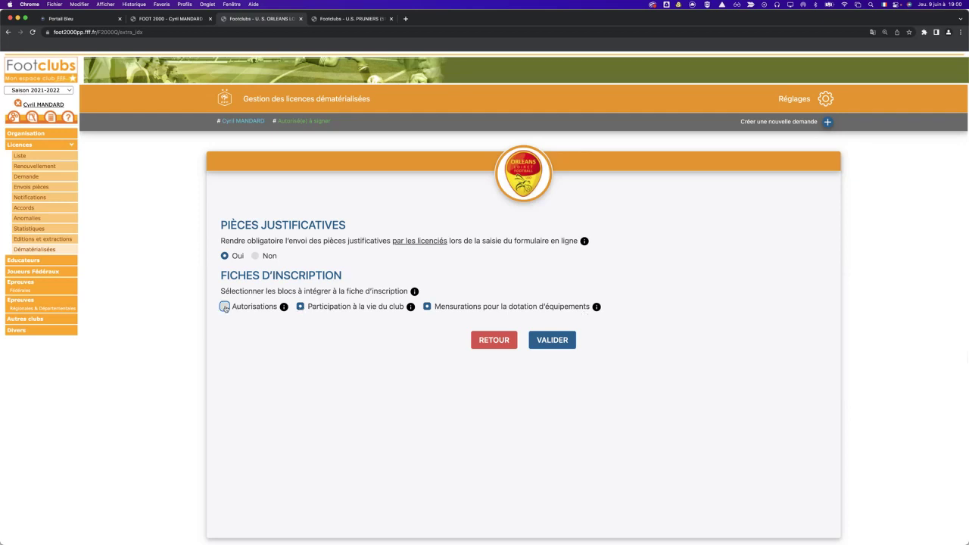
click(314, 308)
click(476, 311)
click(480, 307)
click(341, 307)
click(236, 307)
click(559, 346)
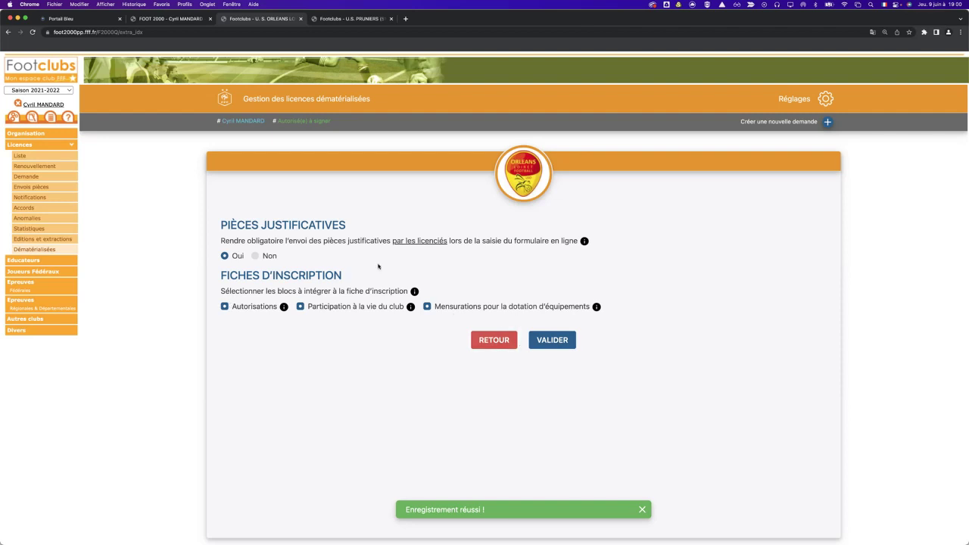
click(498, 344)
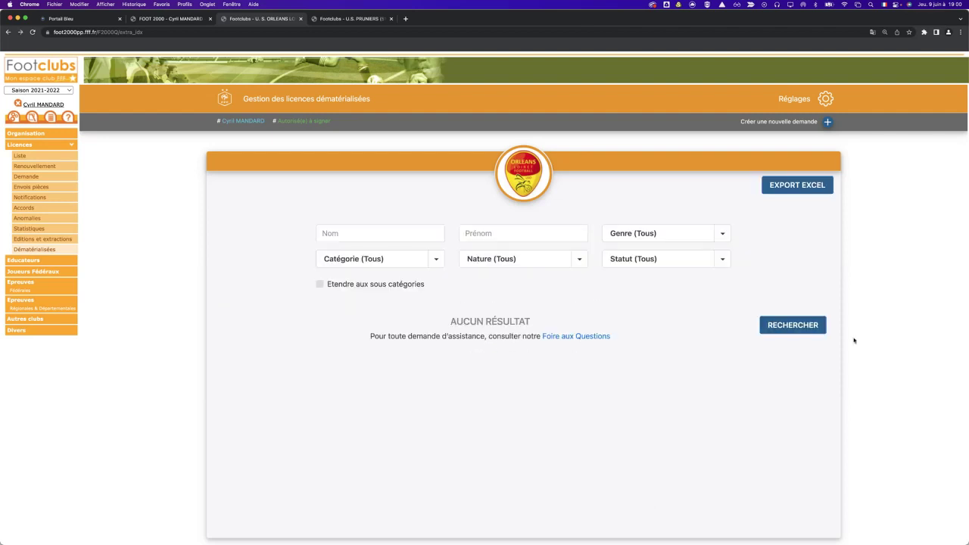
- List the six licence requests and view the educator's new request details
click(787, 325)
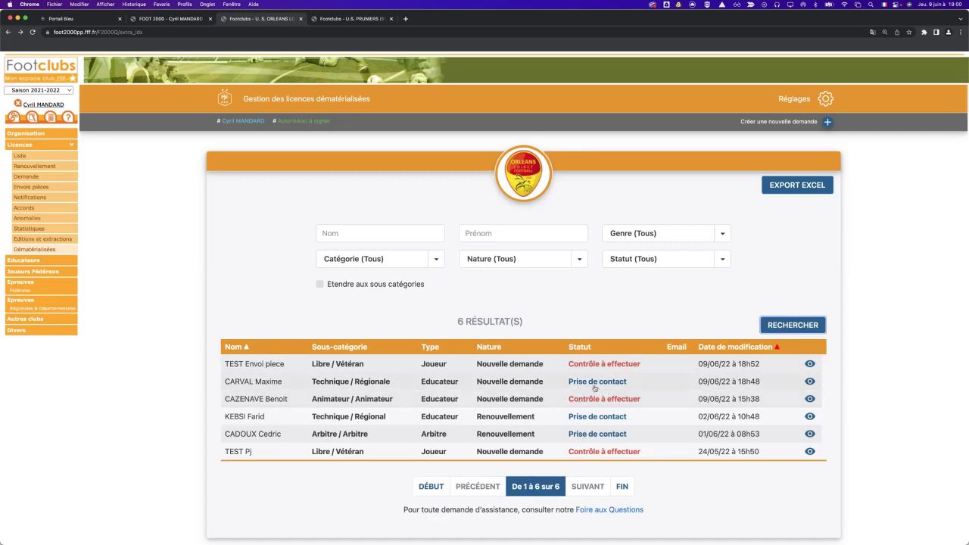
click(809, 381)
scroll(432, 339, down, 3)
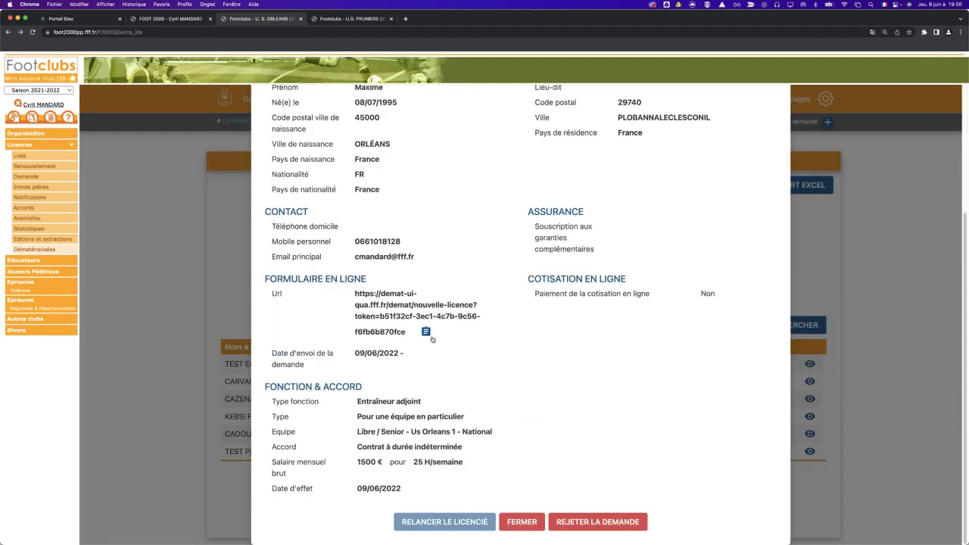
- Open the request's Formulaire en ligne link in a new browser tab
click(427, 333)
key(ctrl+t)
key(ctrl+v)
key(Return)
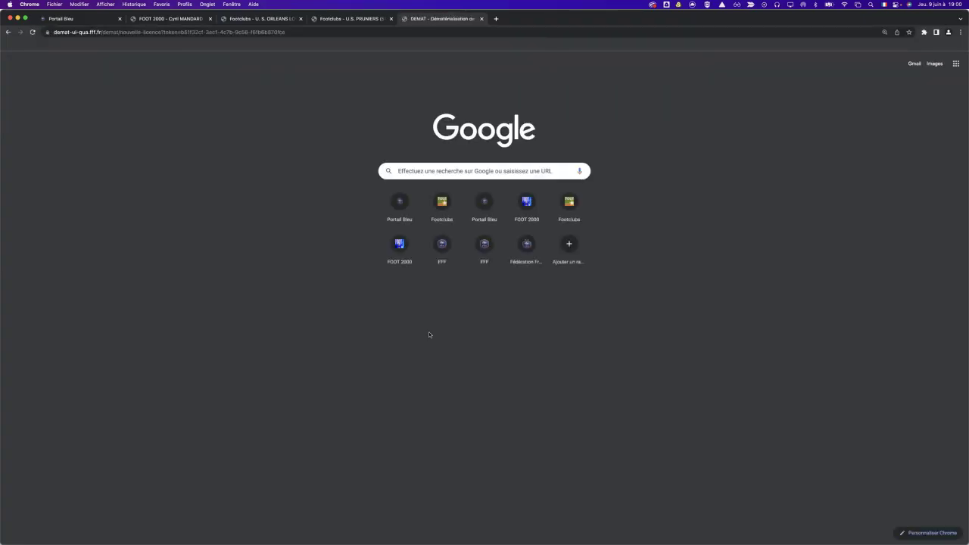
- Advance to the insurance step and decline the complementary insurance cover
scroll(447, 318, down, 15)
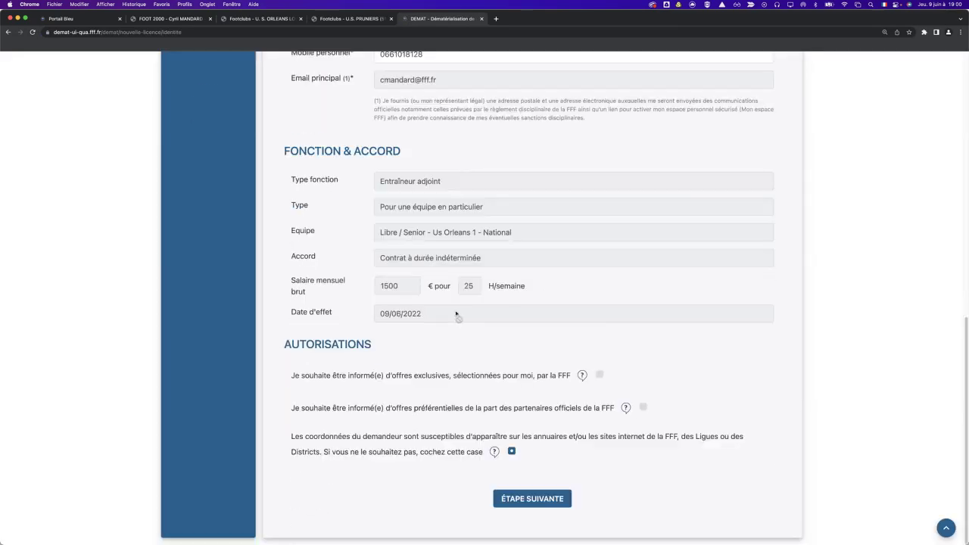
click(509, 499)
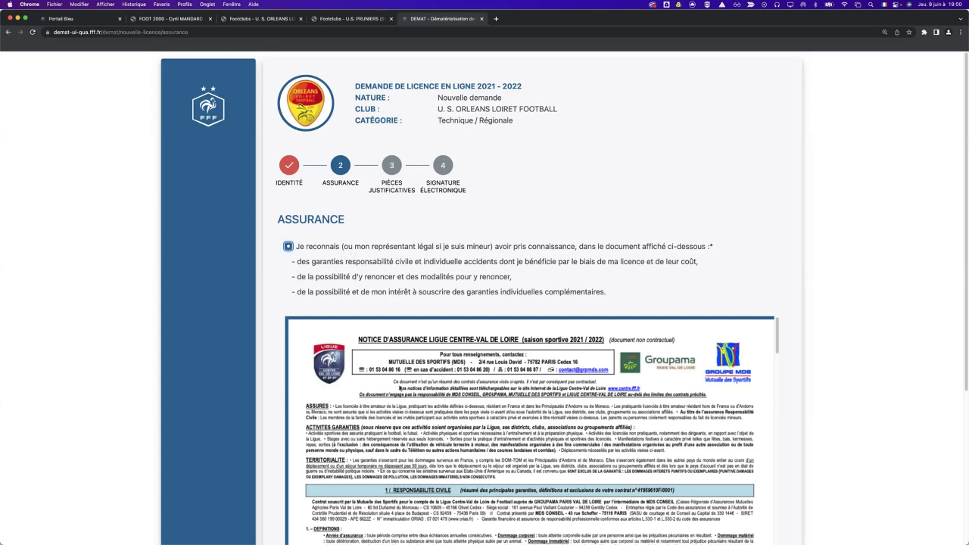
scroll(397, 394, down, 15)
scroll(485, 378, down, 5)
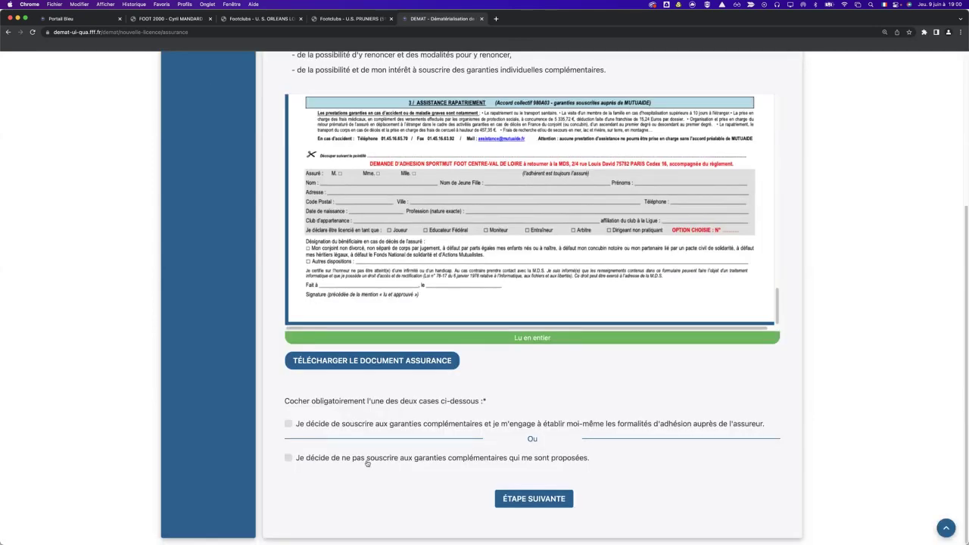
click(369, 460)
click(533, 499)
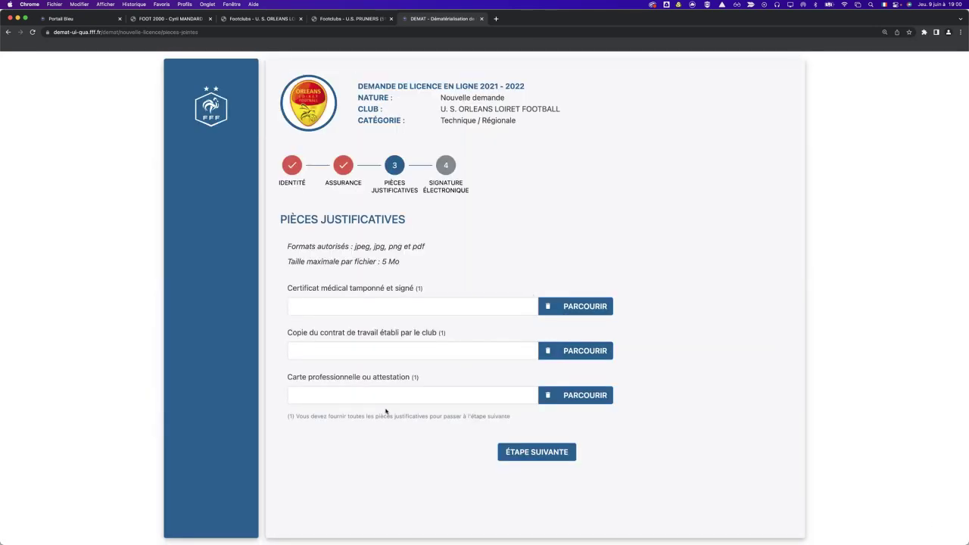
- Attach the certificate PDF as medical certificate, work contract copy and professional card
click(579, 307)
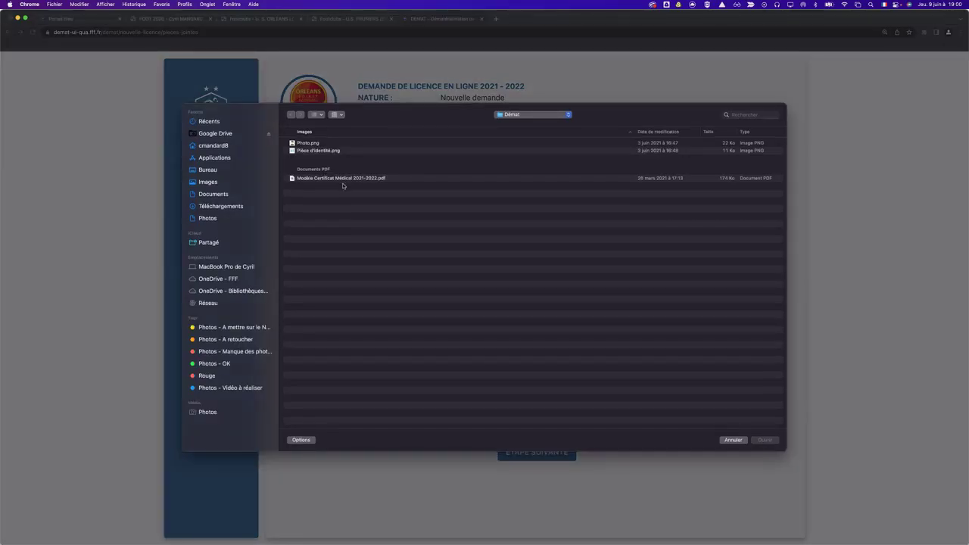
double_click(342, 179)
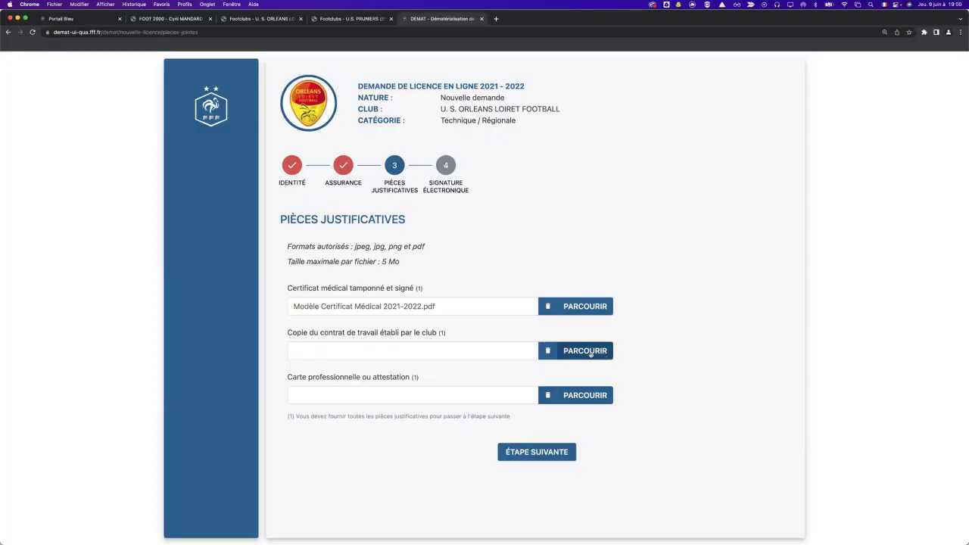
click(590, 349)
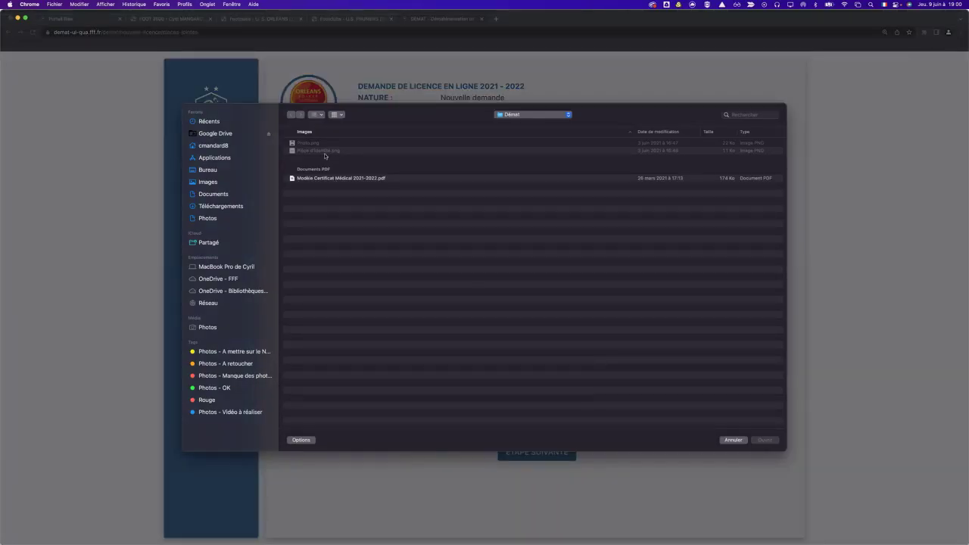
double_click(328, 178)
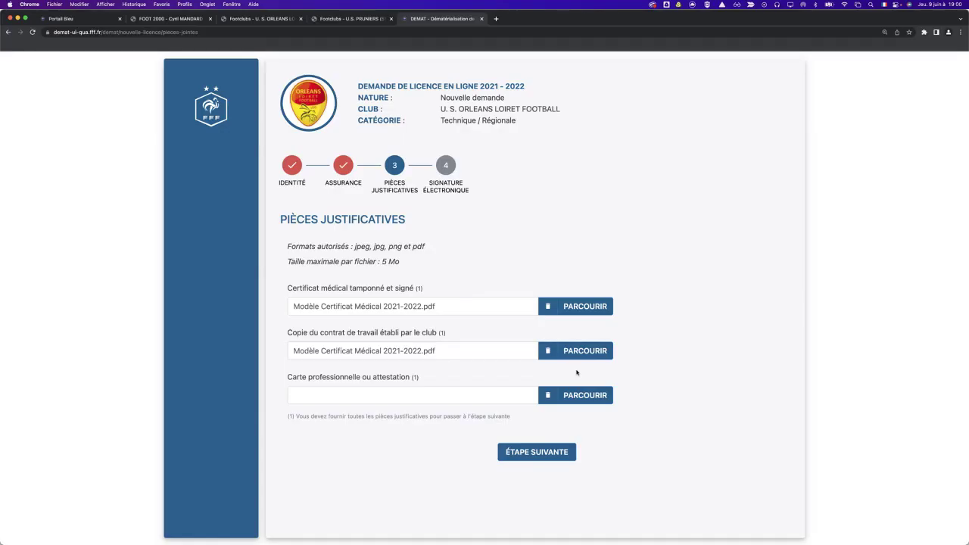
click(602, 395)
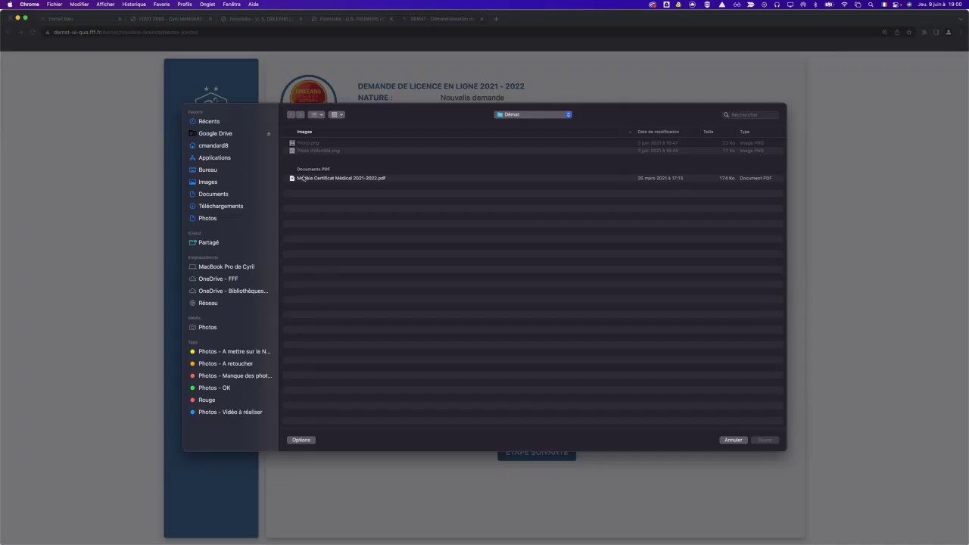
key(Return)
- Certify the information, sign and submit the request, and continue to the confirmation page
click(552, 455)
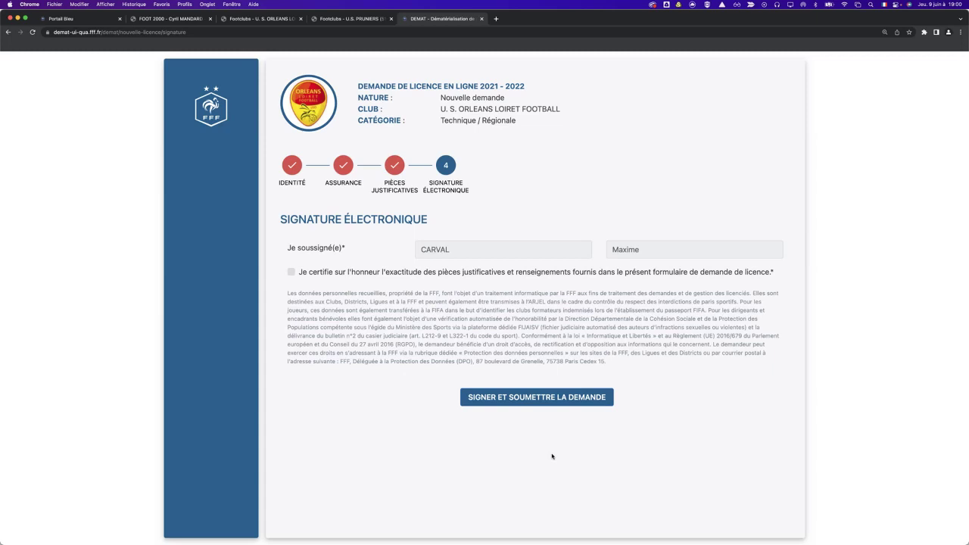
click(339, 273)
click(537, 398)
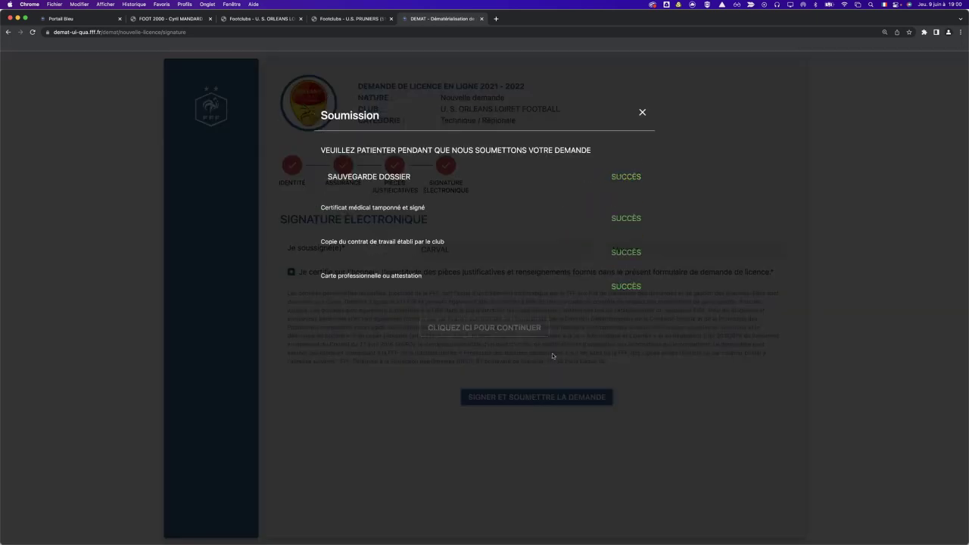
click(518, 328)
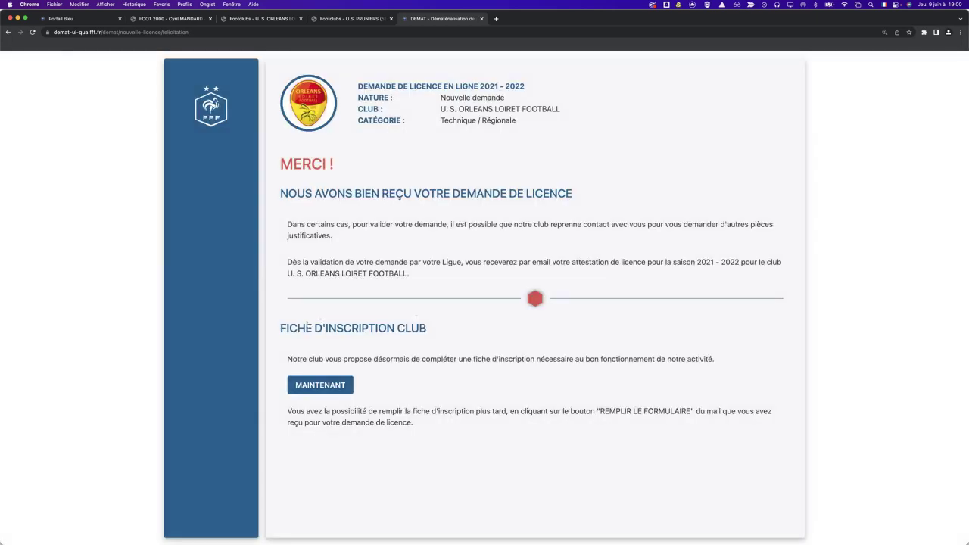
- On the MERCI page, choose MAINTENANT under Fiche d'inscription club
drag(281, 328, 454, 370)
click(477, 394)
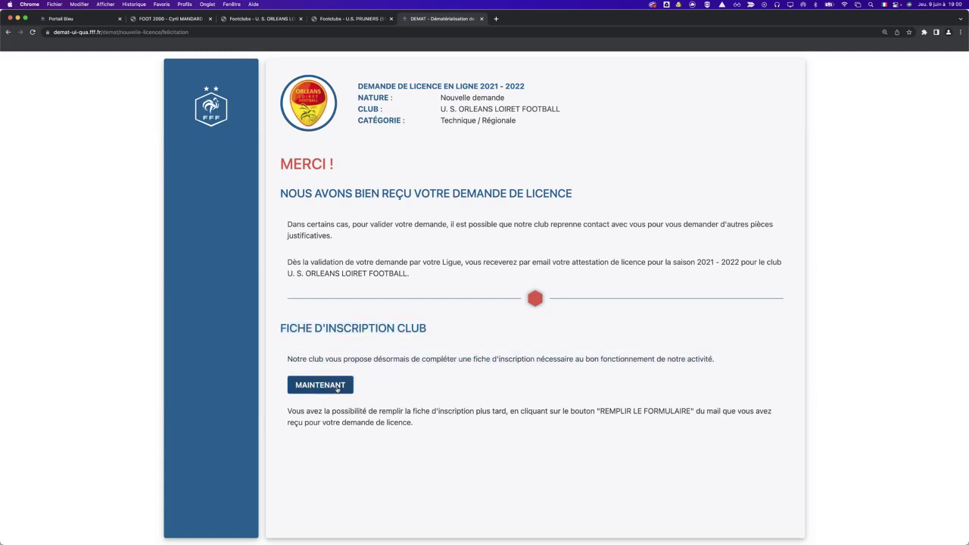
click(337, 388)
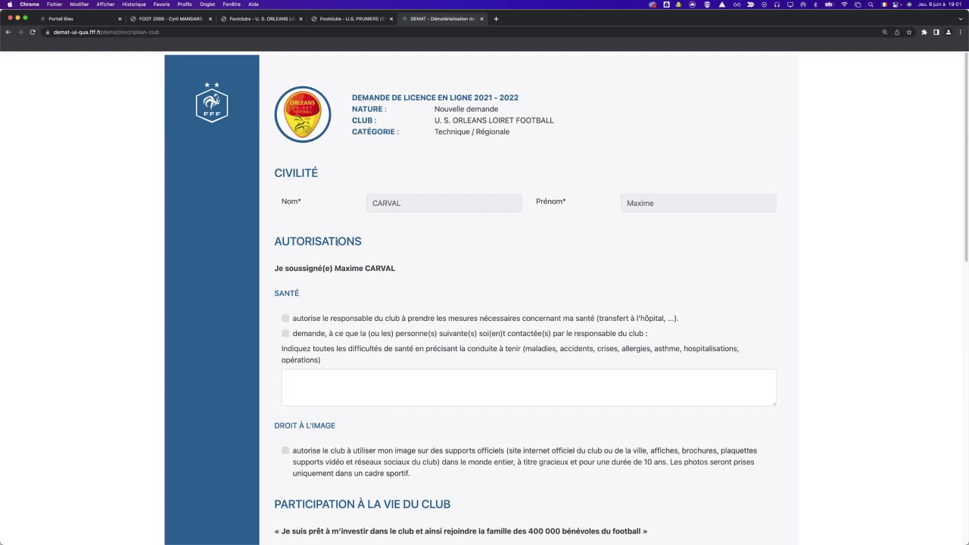
- Authorise club health measures and add the father as emergency contact with name and phone
scroll(336, 241, down, 2)
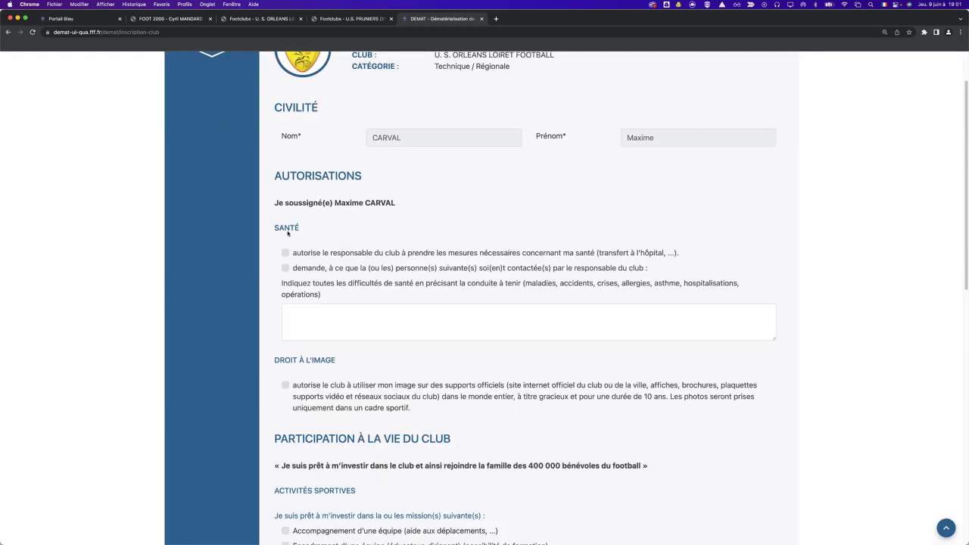
drag(279, 227, 301, 228)
click(573, 257)
click(625, 270)
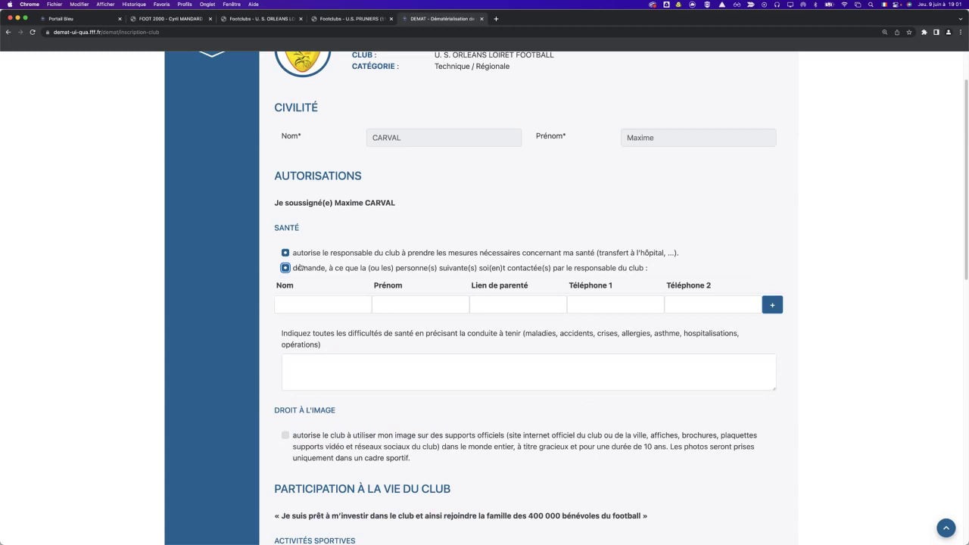
click(288, 302)
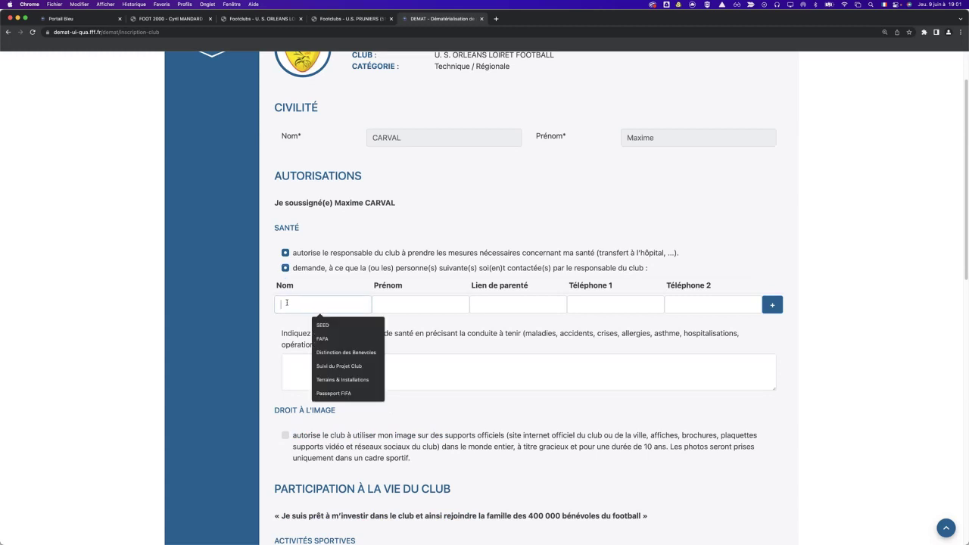
text(Test)
key(Tab)
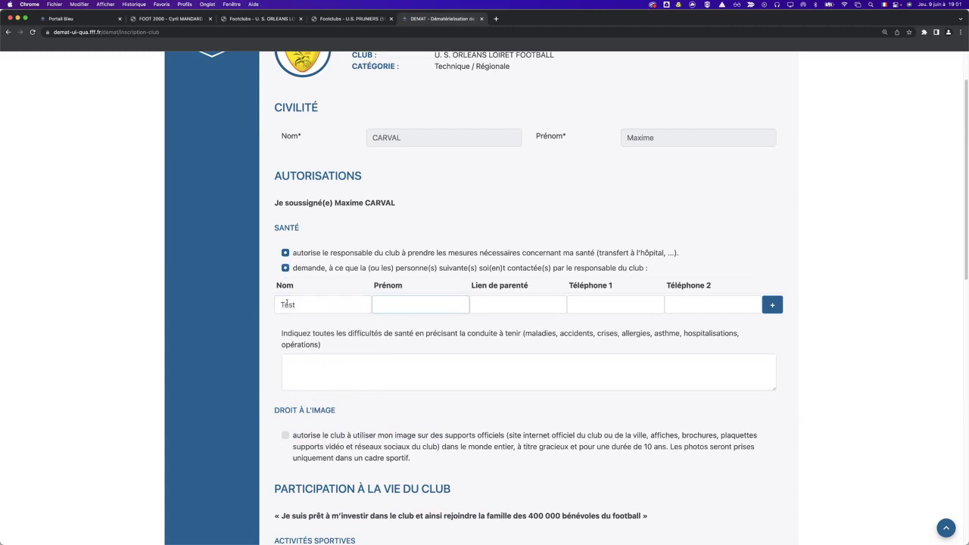
text(Sanéé)
key(Tab)
text(Père)
key(Tab)
text(0101010101)
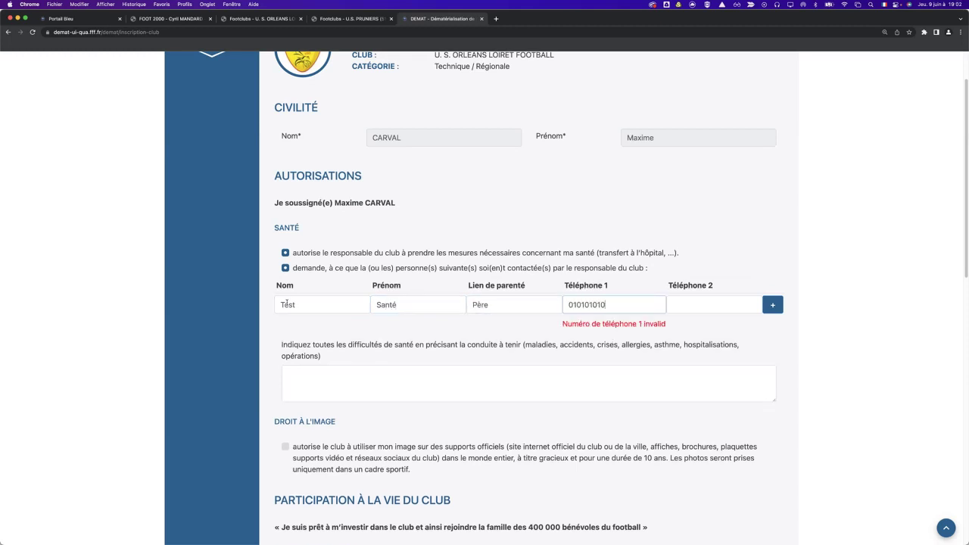
click(772, 304)
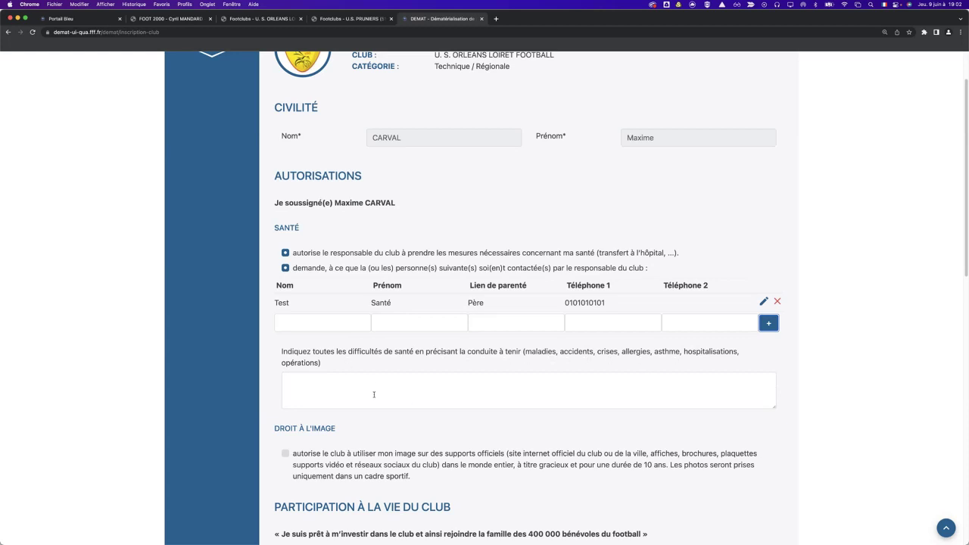
- Enter 'Rhume' as the health difficulty and consent to use of the member's image
click(374, 395)
text(Rhume)
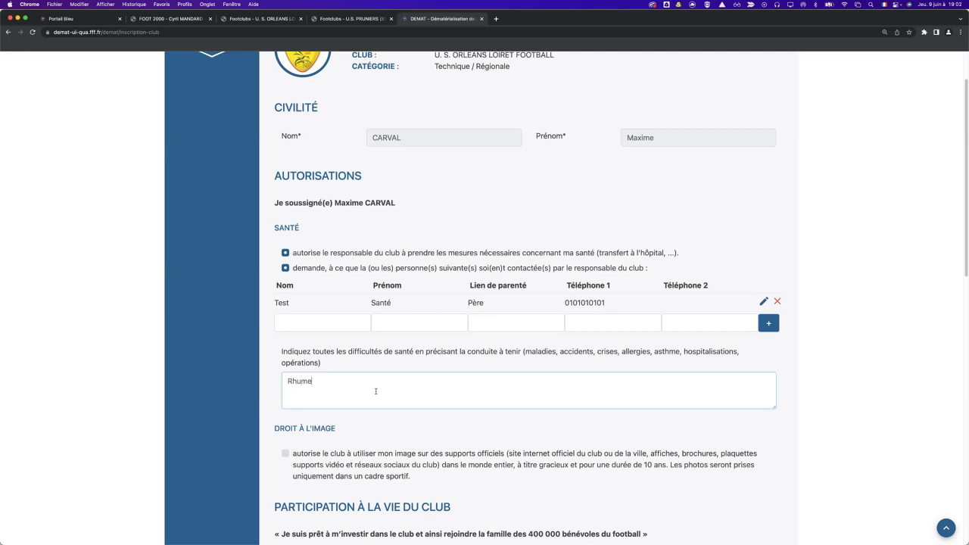
scroll(336, 395, down, 5)
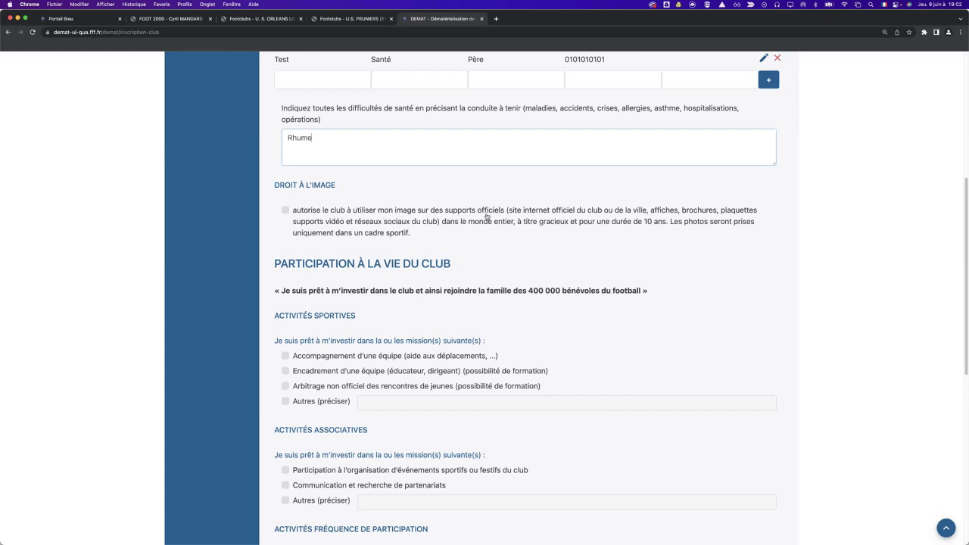
click(455, 218)
- Volunteer for all sports missions: accompanying, coaching, refereeing youth, and Autres 'Test'
scroll(330, 257, down, 2)
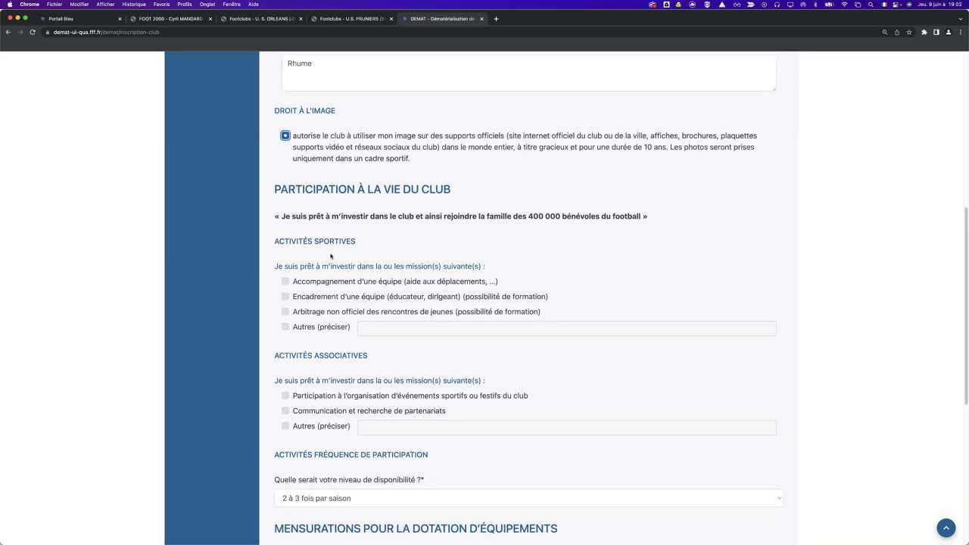
scroll(330, 256, down, 2)
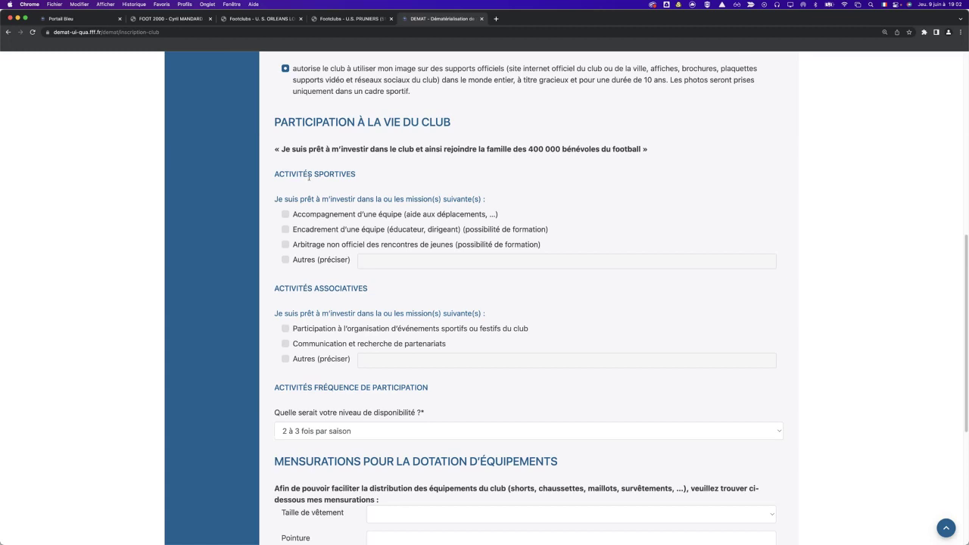
drag(285, 174, 356, 175)
drag(294, 202, 459, 200)
click(328, 216)
click(333, 231)
click(334, 245)
click(330, 261)
click(417, 260)
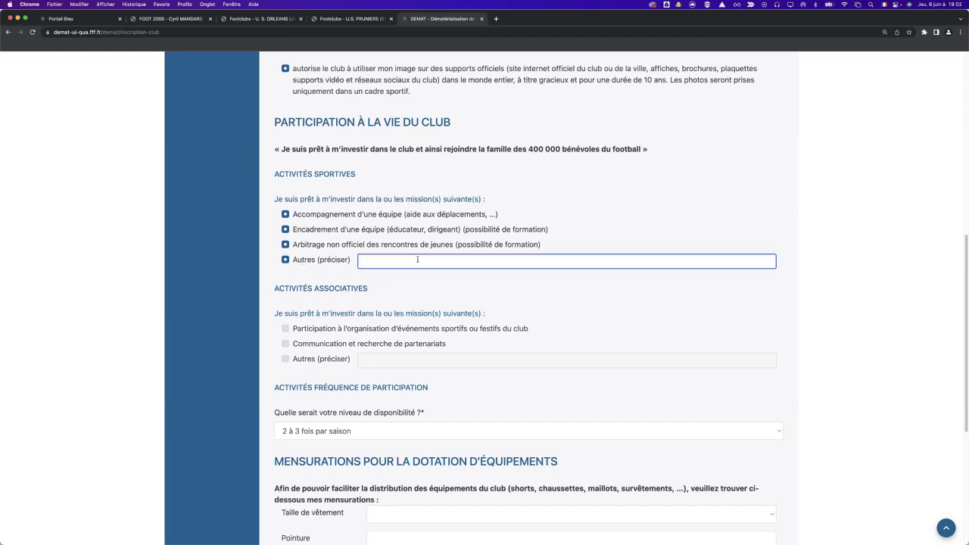
text(Test)
- Volunteer for events, communication and sponsorship, and Autres 'Test', availability 2 à 3 fois par saison
scroll(378, 257, down, 2)
drag(284, 219, 332, 221)
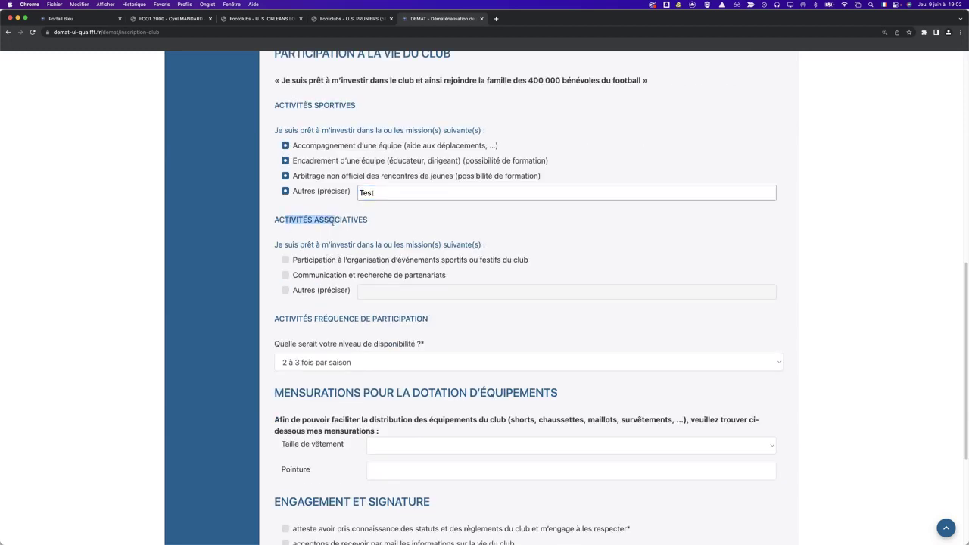
scroll(314, 255, down, 1)
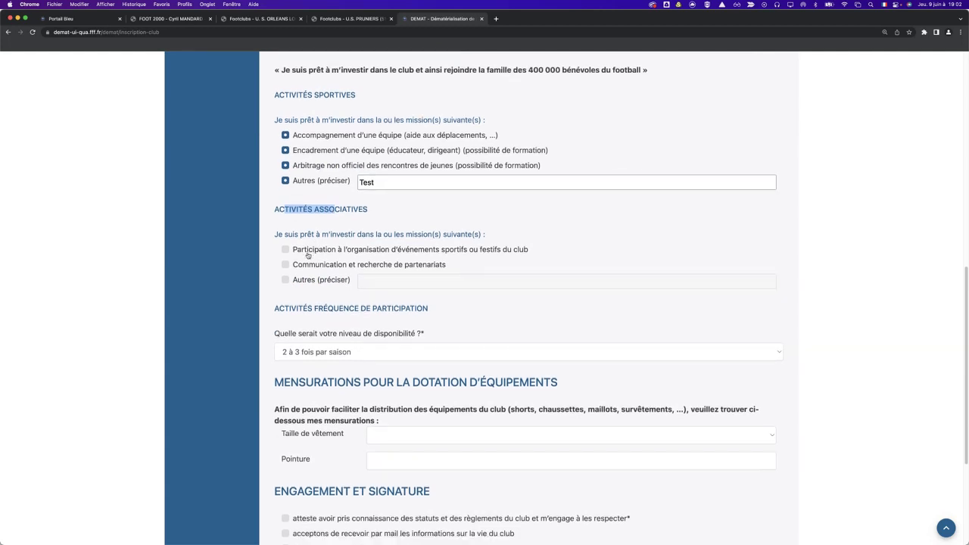
click(324, 250)
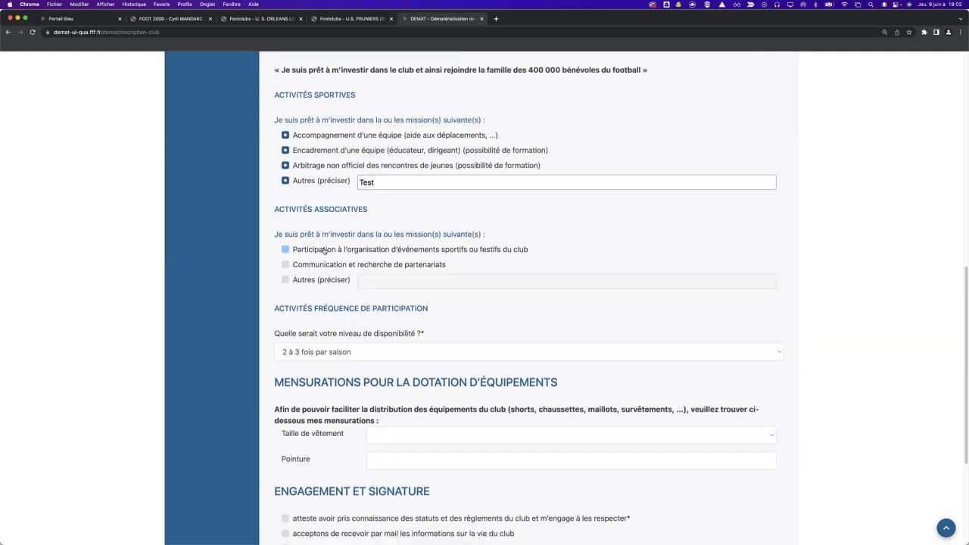
click(319, 266)
click(334, 280)
click(393, 278)
text(Test)
scroll(363, 278, down, 2)
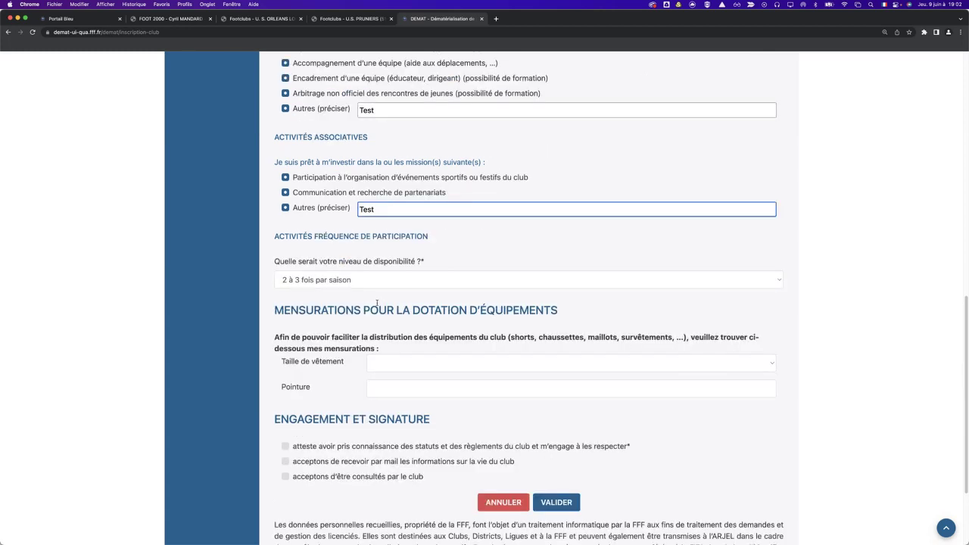
click(324, 281)
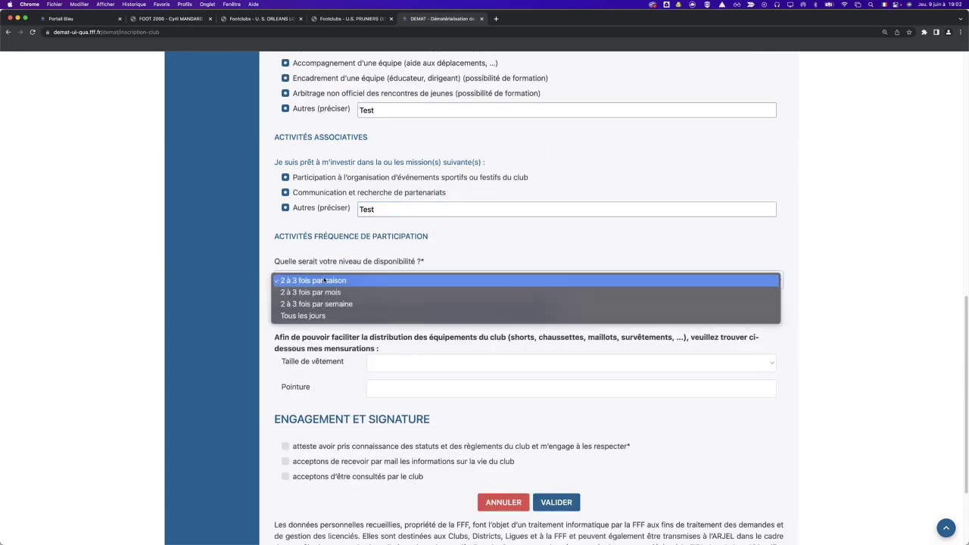
click(357, 269)
- Set clothing size S and shoe size 42, and tick the statutes, e-mail news and consultation commitments
scroll(342, 316, down, 4)
drag(297, 185, 458, 188)
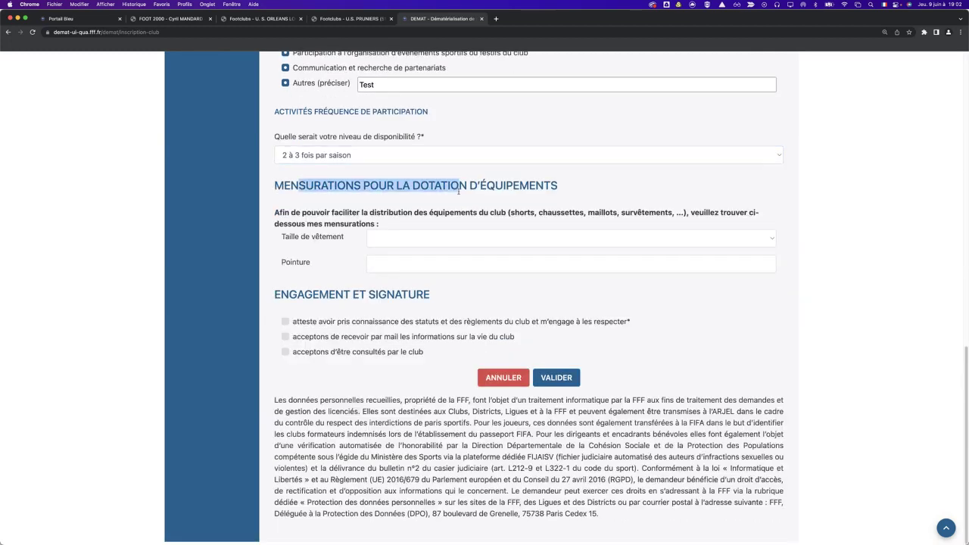
click(411, 241)
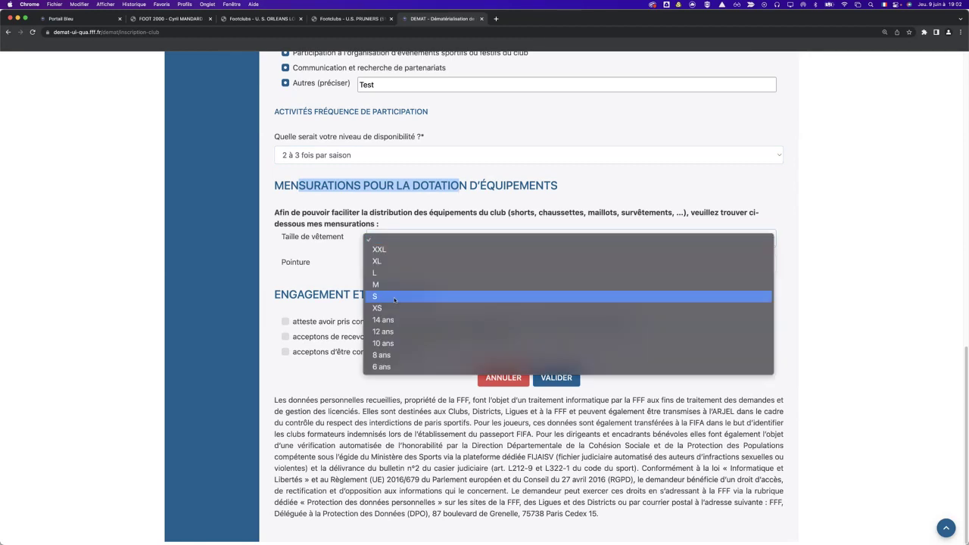
click(395, 296)
click(396, 262)
text(42)
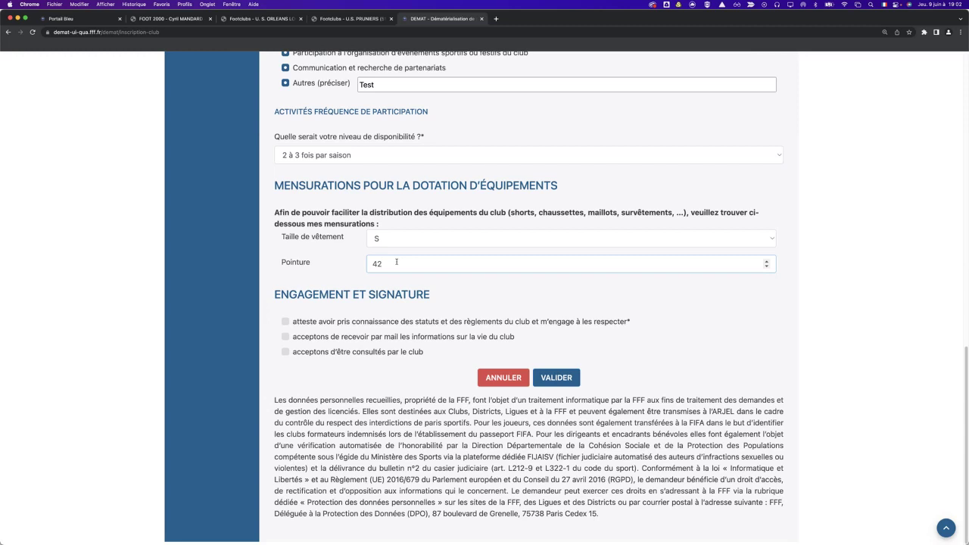
click(392, 295)
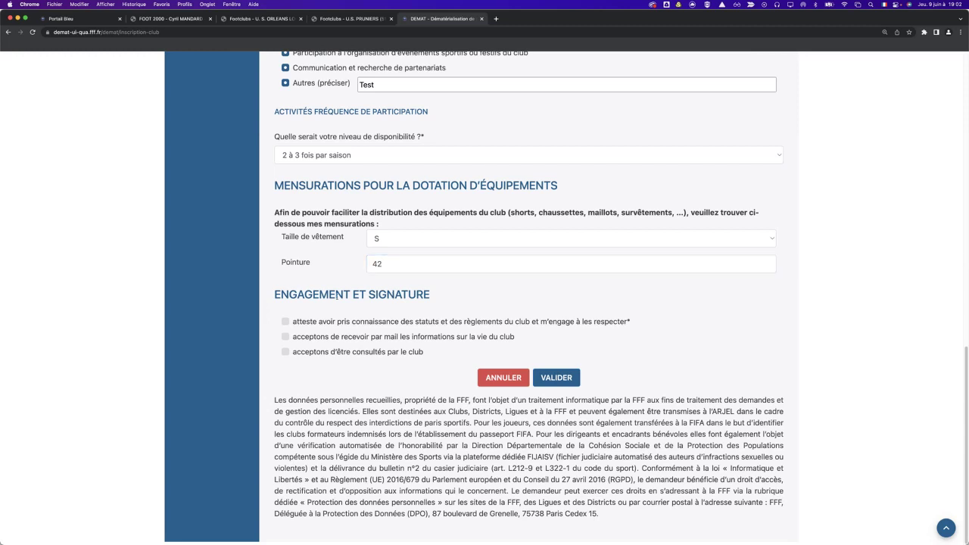
drag(378, 295, 287, 295)
click(399, 295)
click(285, 321)
click(286, 336)
click(286, 352)
- Submit the club registration form, then return to the Footclubs request details tab
click(558, 380)
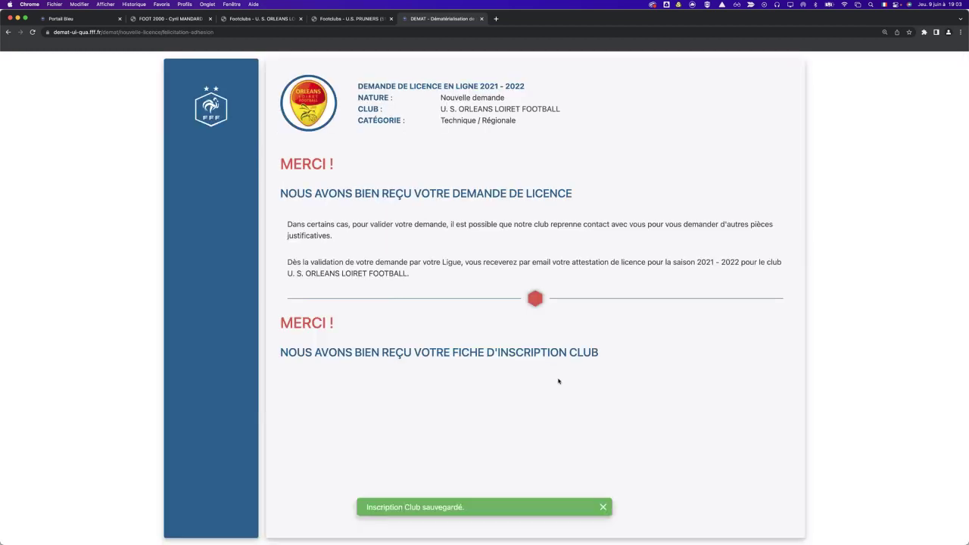
drag(288, 352, 579, 353)
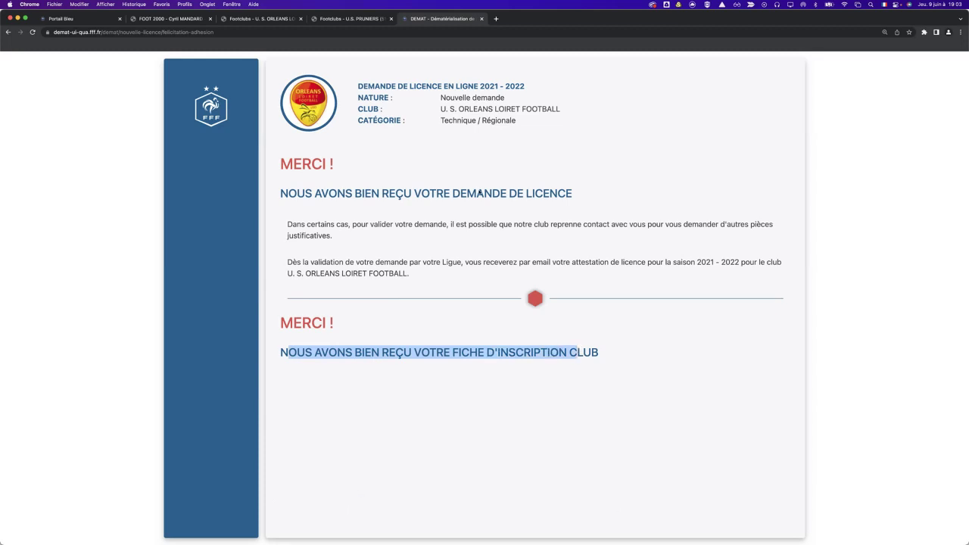
click(280, 19)
scroll(428, 331, down, 1)
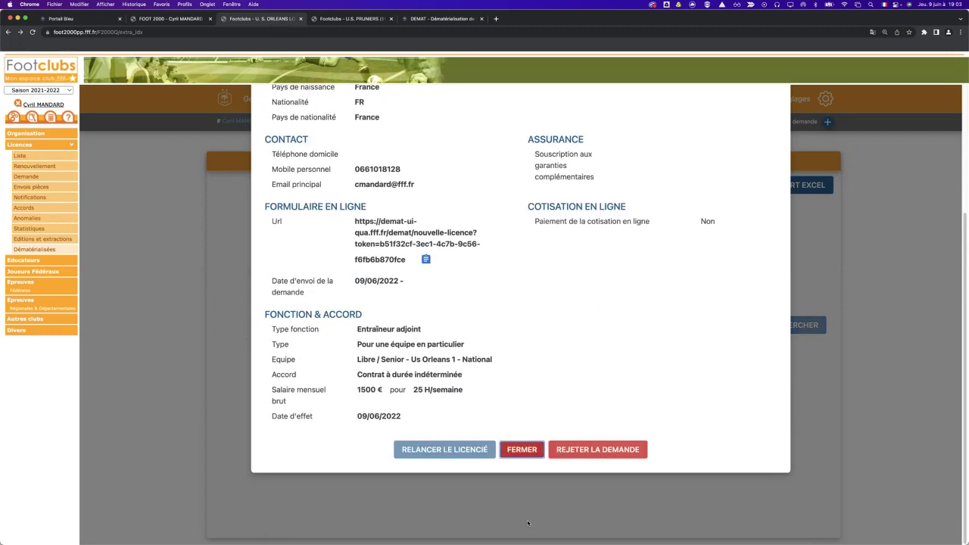
- Close the request details, export the list to Excel, and open the export_dossier workbook maximised
click(857, 186)
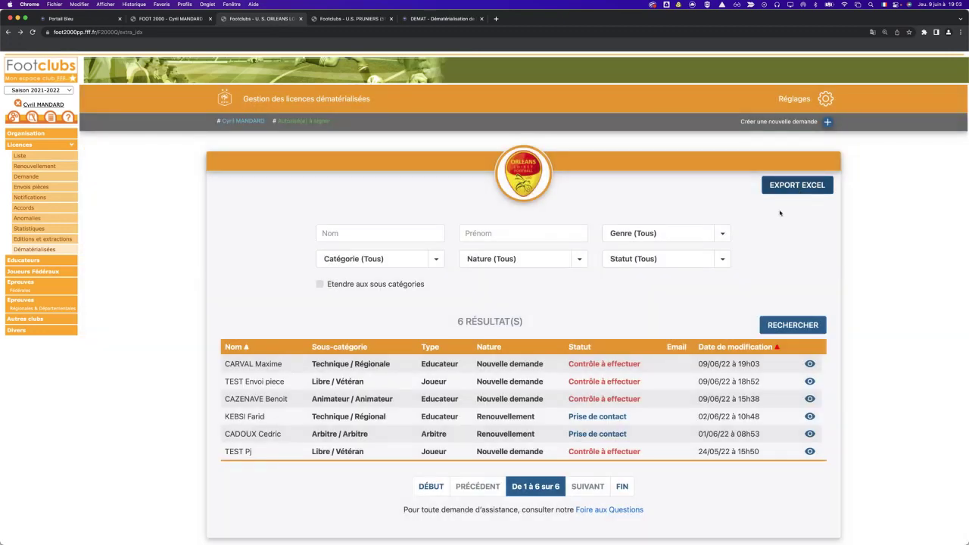
click(807, 184)
click(49, 535)
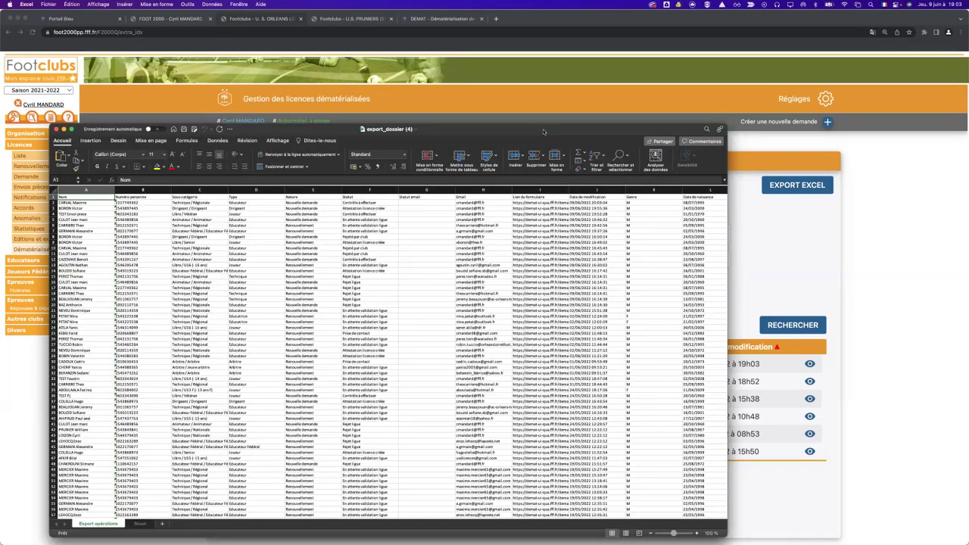
double_click(542, 132)
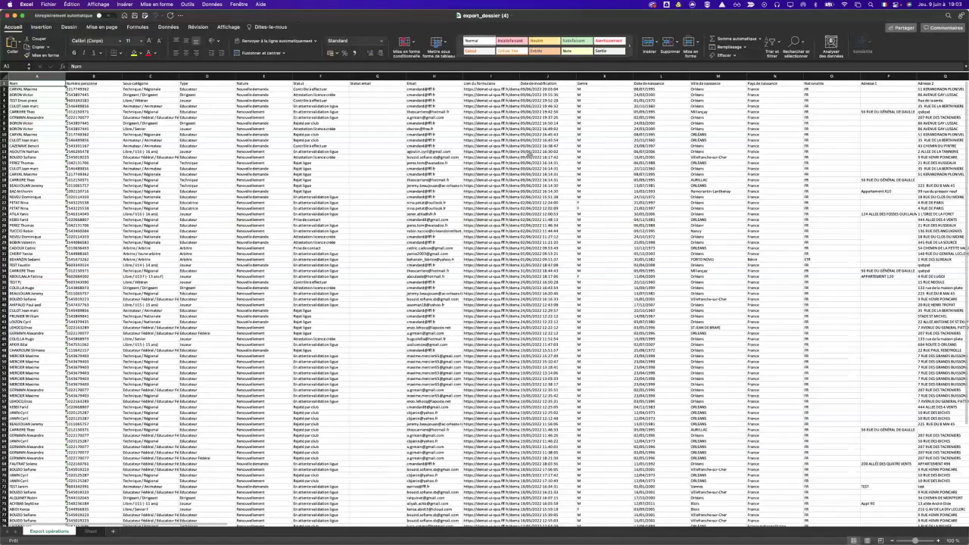
- Browse the export from cell G73 rightward to the authorisation and emergency-contact columns
click(38, 88)
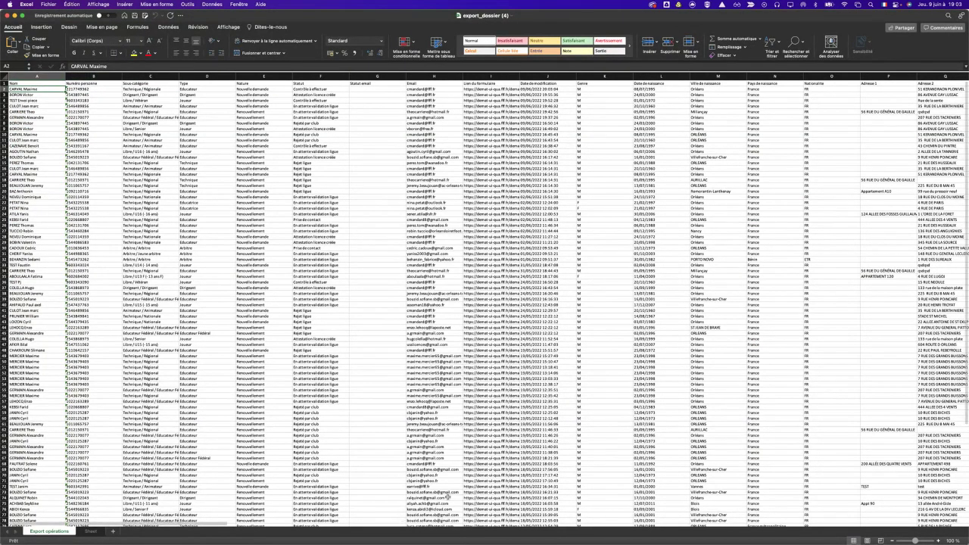
click(390, 492)
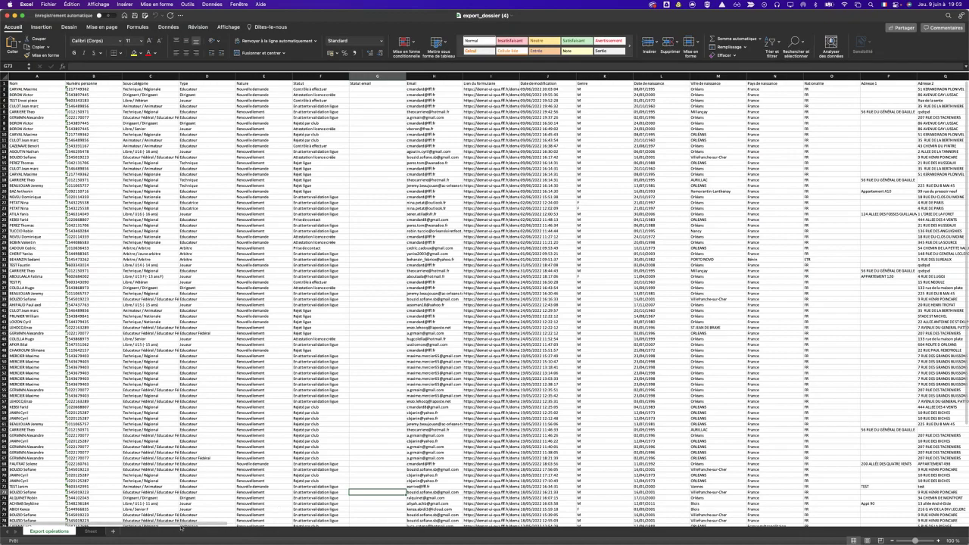
drag(181, 529, 845, 534)
scroll(845, 534, right, 2)
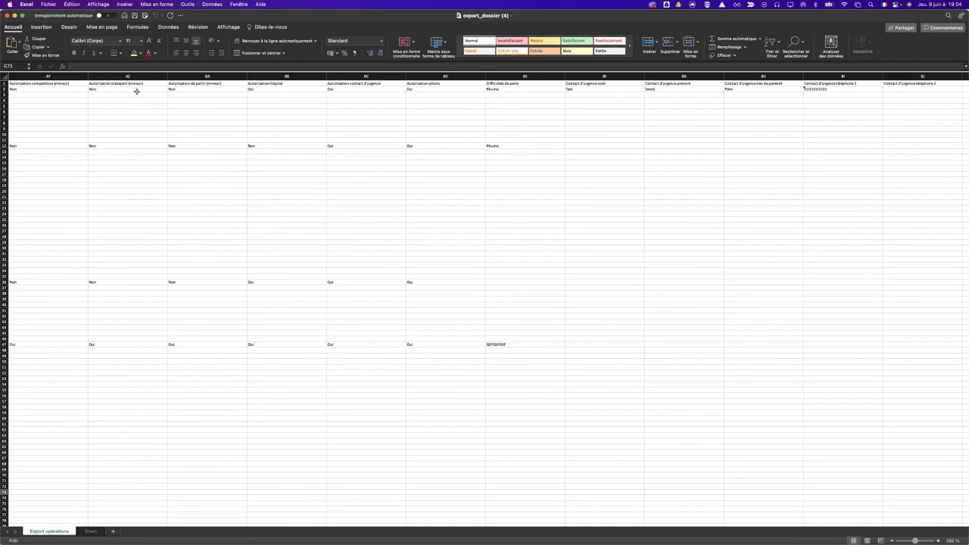
key(ctrl+Up)
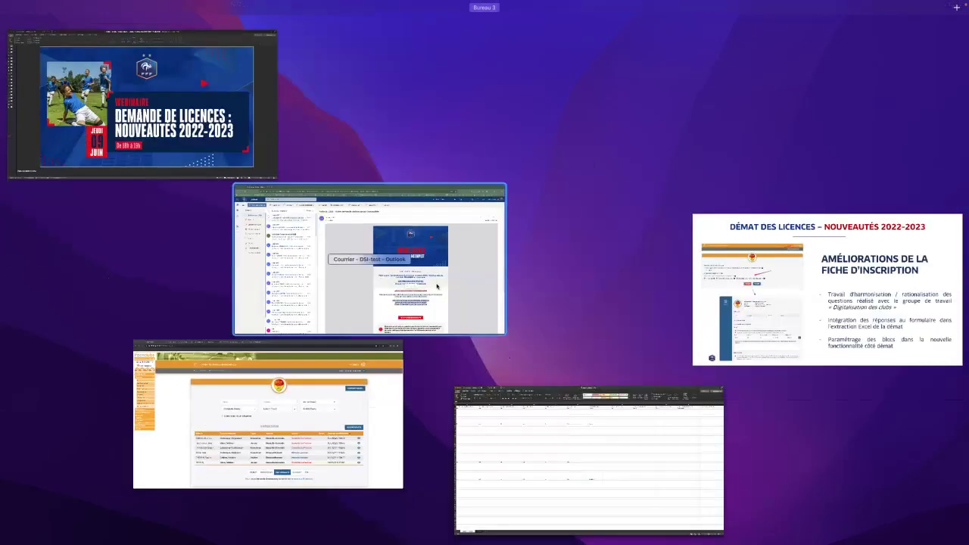
- Return to the webinar slideshow and advance to the mobile wallet attestation slide
click(268, 414)
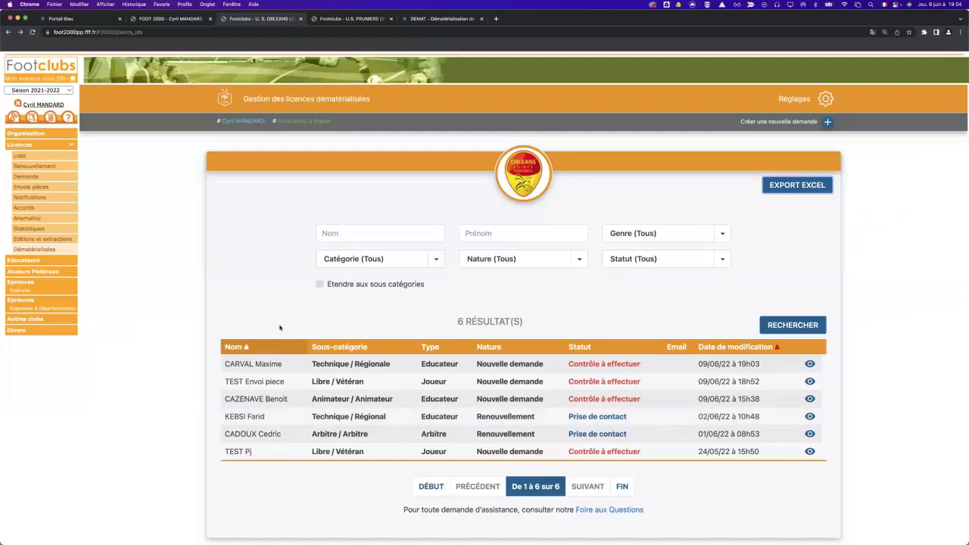
key(ctrl+Up)
click(674, 278)
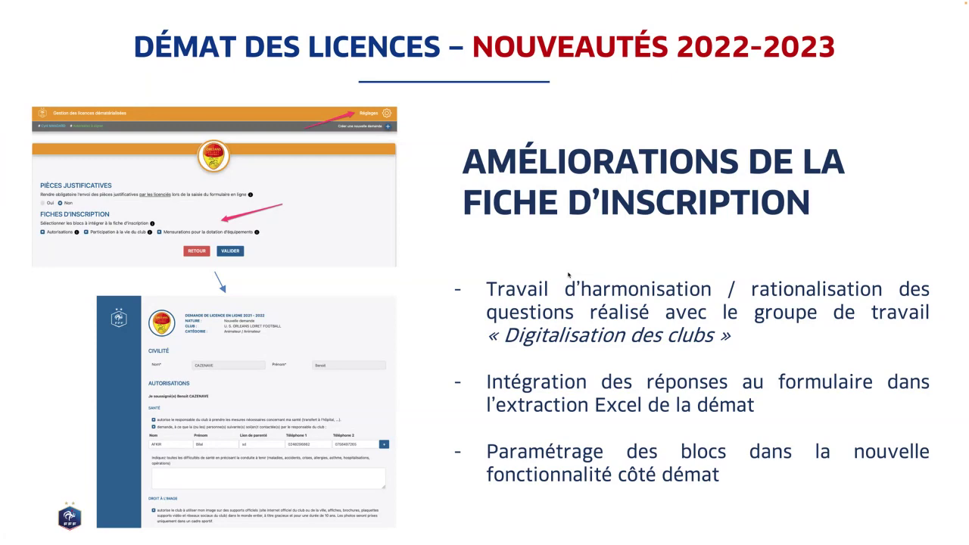
key(Right)
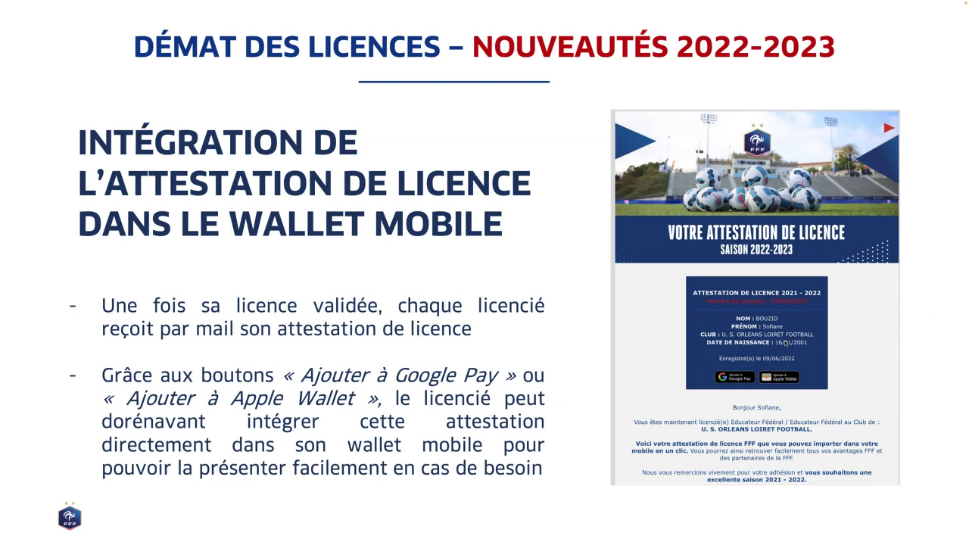
key(ctrl+Up)
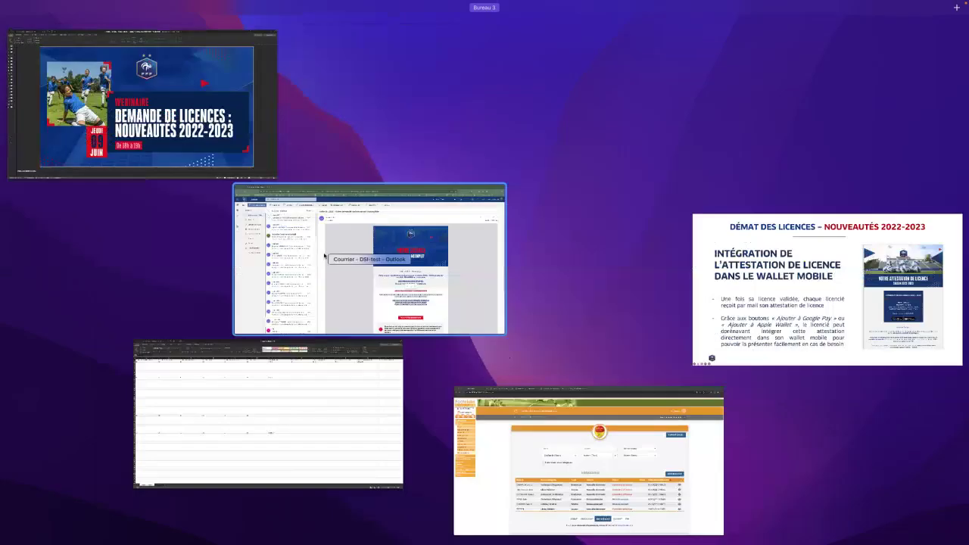
- Switch to Outlook and open the 'Votre attestation de licence FFF 2022-2023' email
click(324, 256)
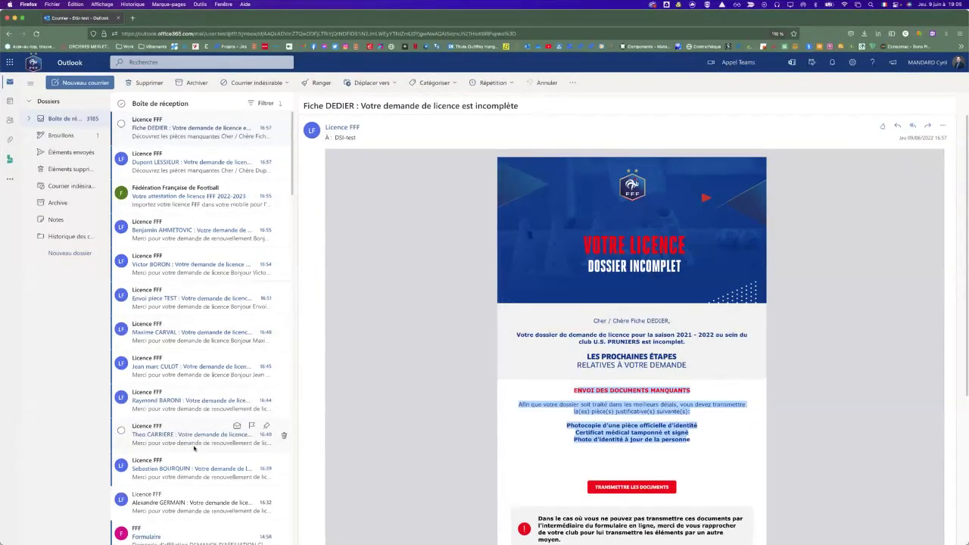
click(194, 196)
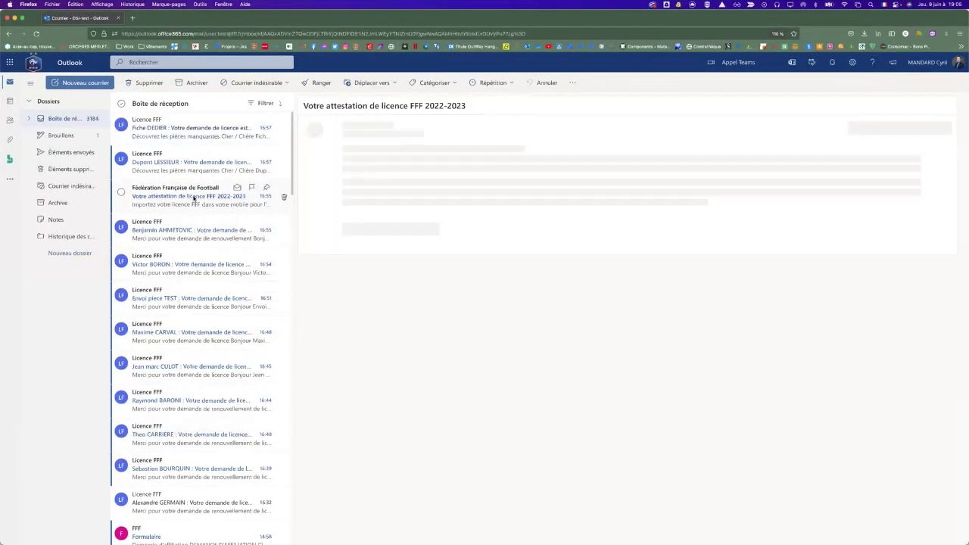
scroll(644, 378, down, 1)
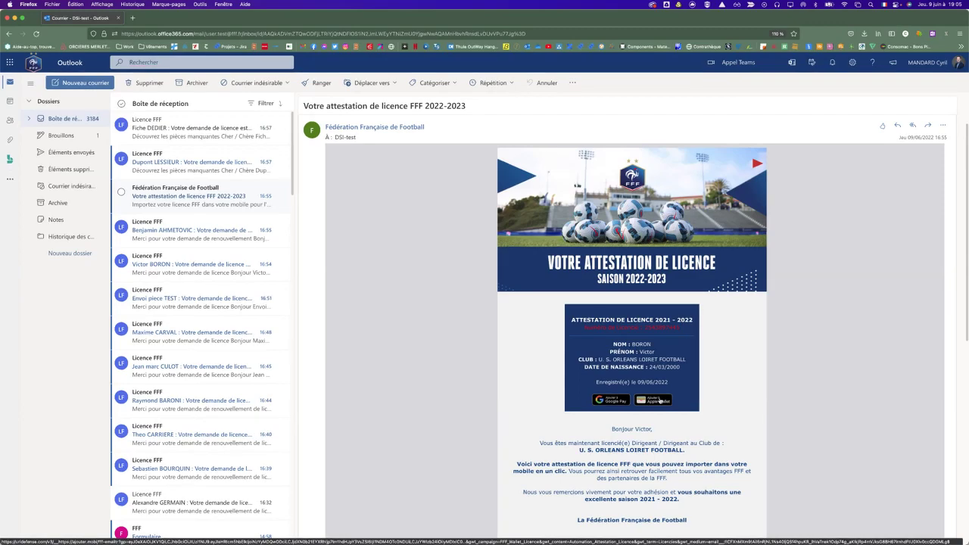
key(ctrl+Up)
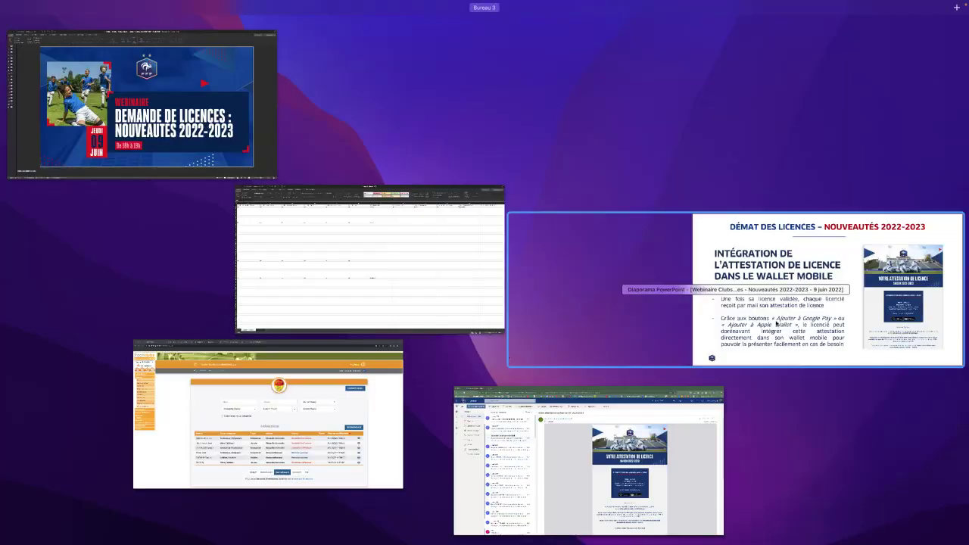
- Advance the full-screen slideshow to the DIVERS slide, then return to the window overview
click(726, 295)
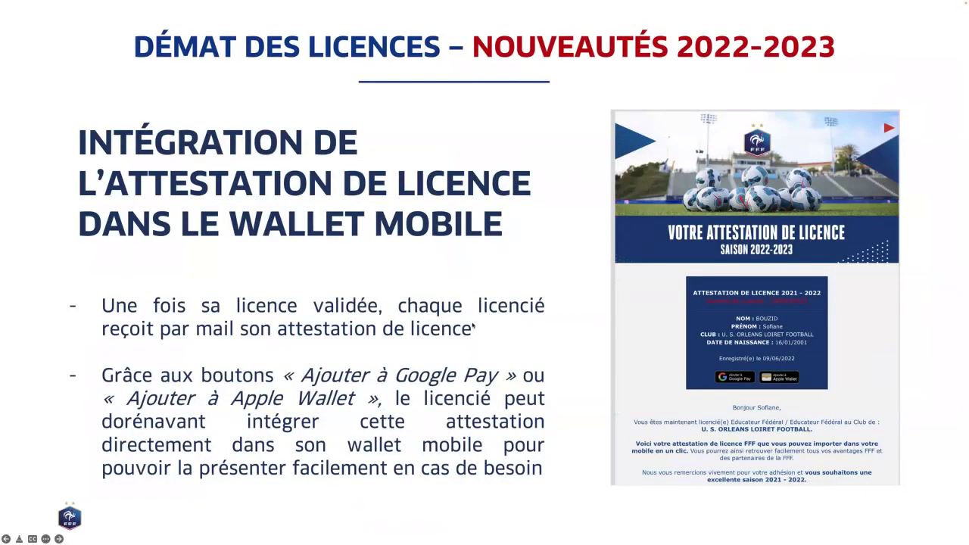
key(Right)
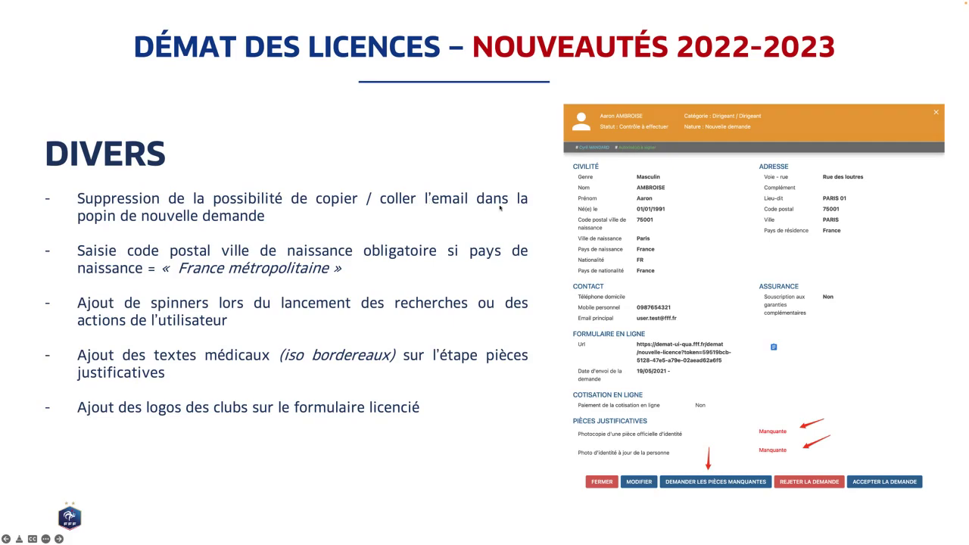
key(ctrl+Up)
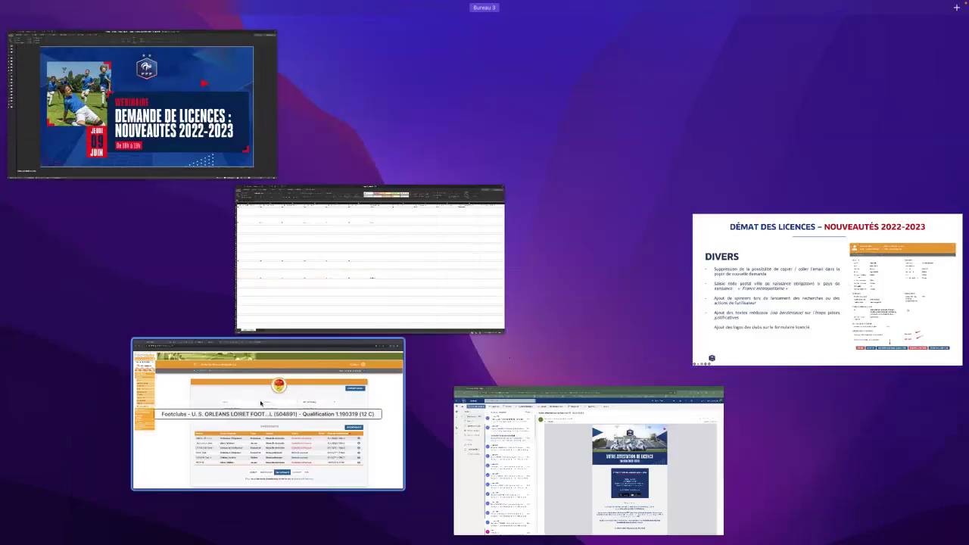
- Open a new JOUEUR(SE) licence request in Footclubs, review its email fields, then return to the DIVERS slide
click(264, 400)
click(828, 121)
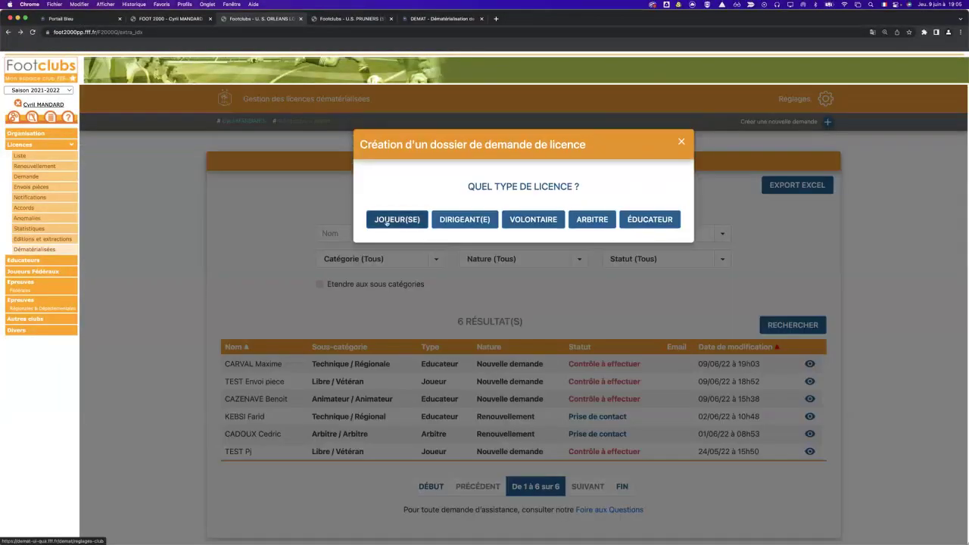
click(398, 220)
scroll(451, 401, down, 3)
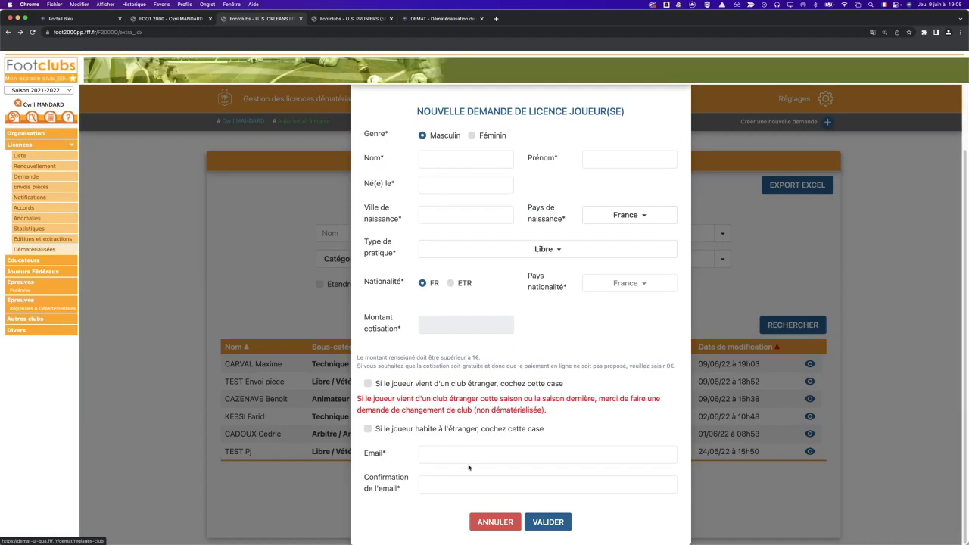
key(ctrl+Up)
click(599, 242)
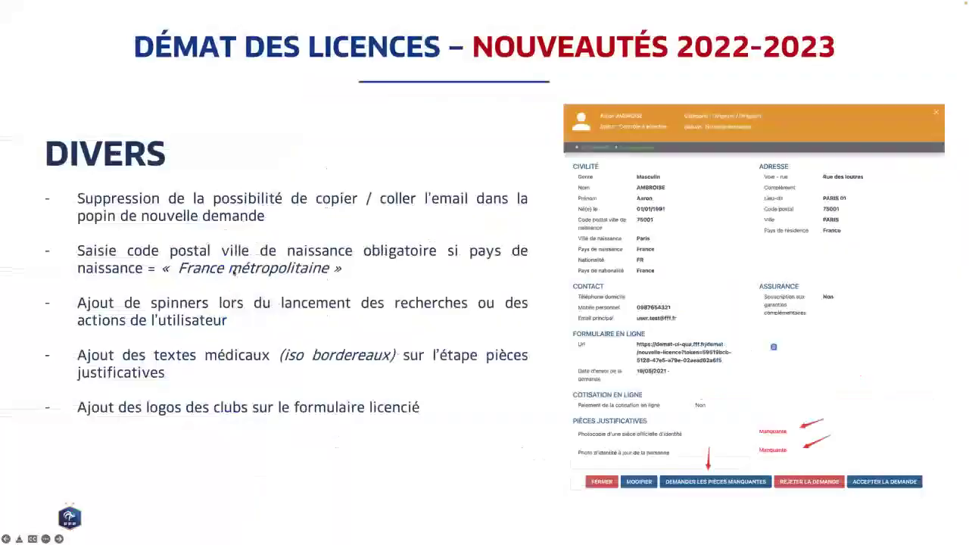